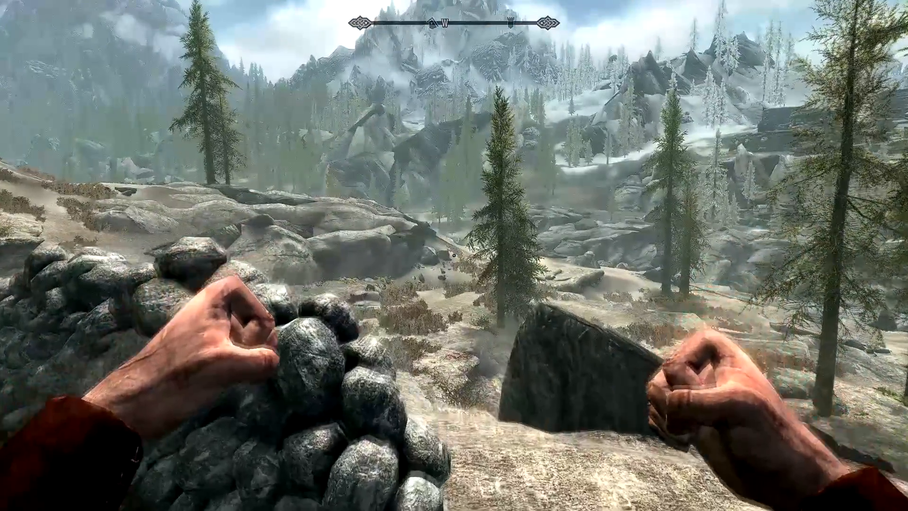
{"action": "key", "text": "w"}
{"action": "key", "text": "s"}
{"action": "key", "text": "a"}
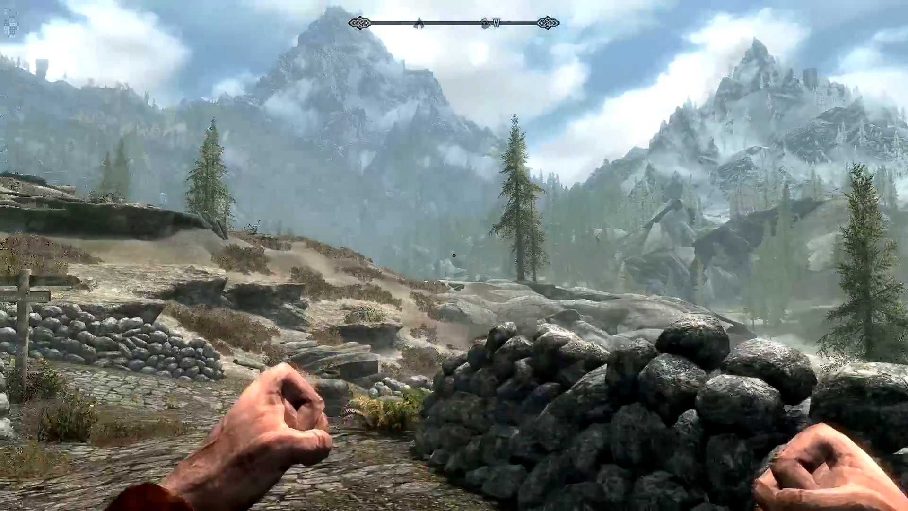
{"action": "key", "text": "a"}
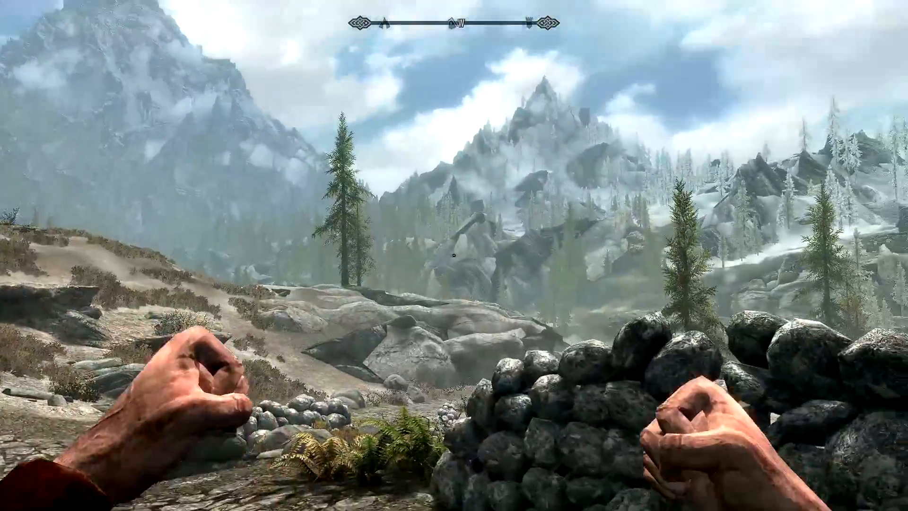
{"action": "key", "text": "a"}
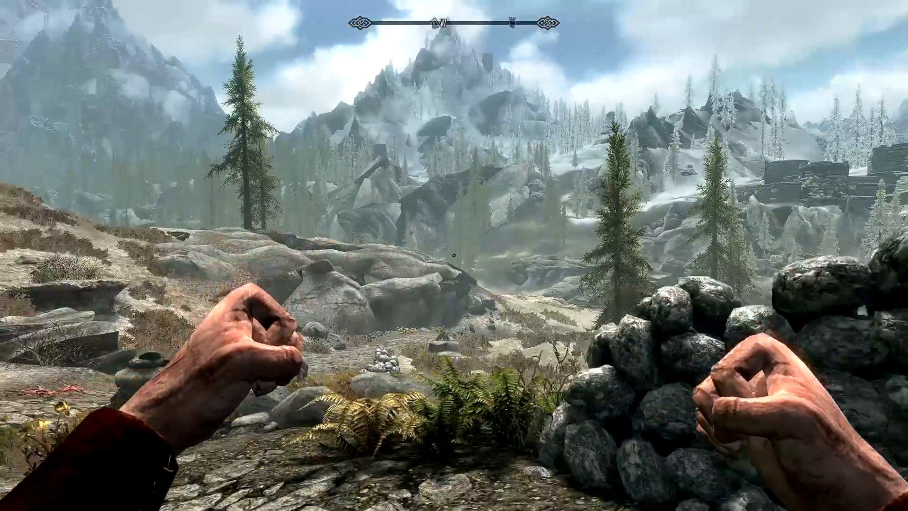
{"action": "key", "text": "w"}
{"action": "key", "text": "s"}
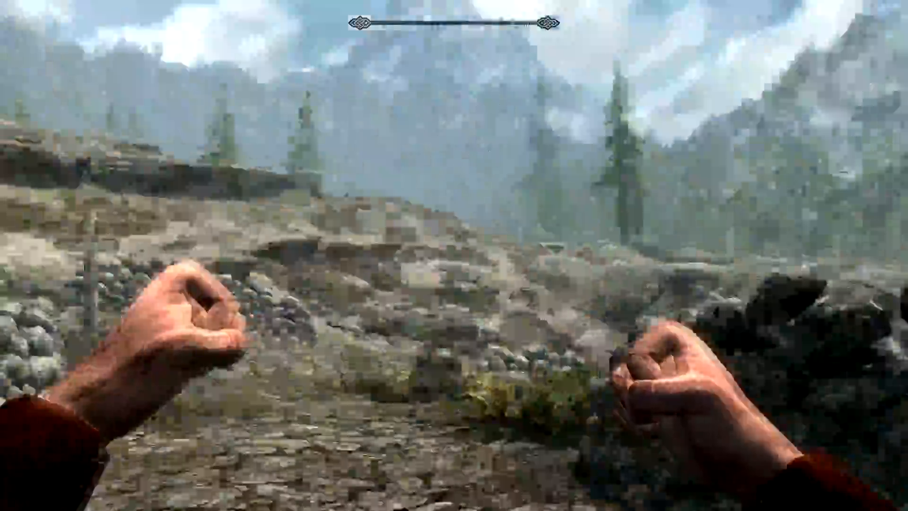
{"action": "key", "text": "w"}
{"action": "key", "text": "w"}
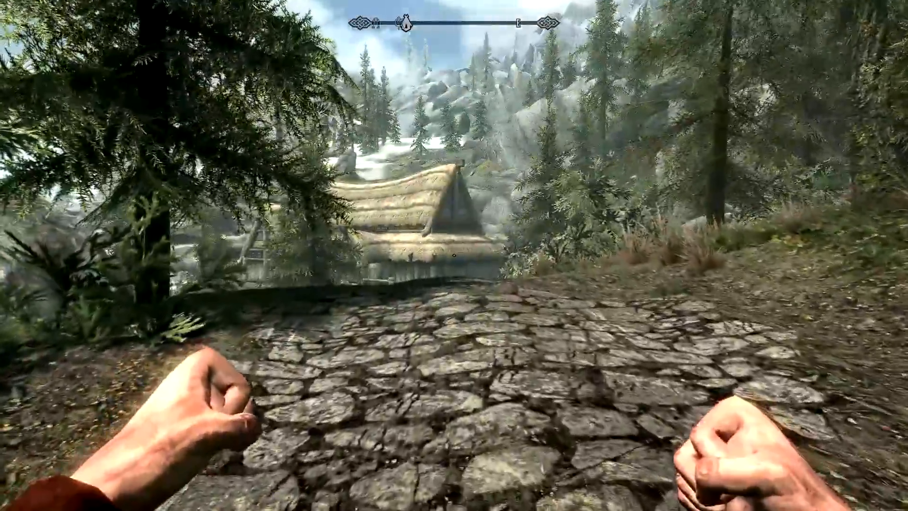
{"action": "key", "text": "w"}
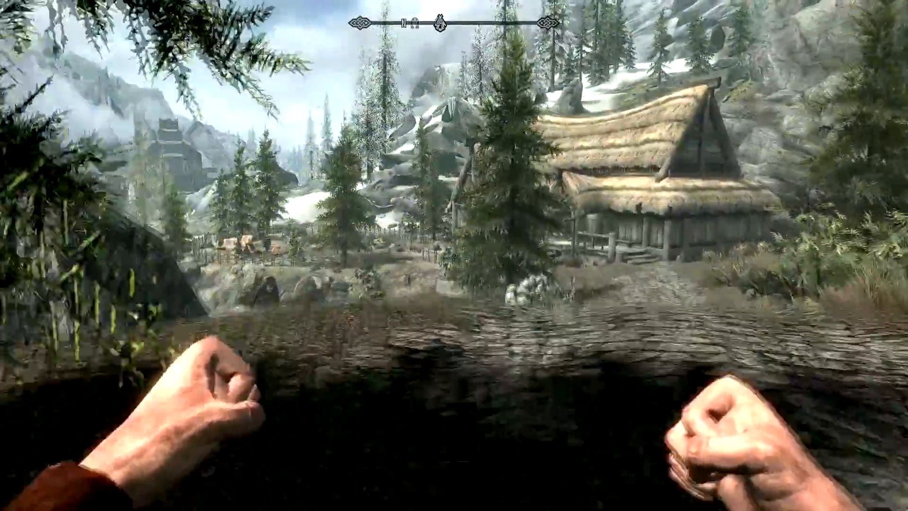
{"action": "key", "text": "r"}
{"action": "key", "text": "w"}
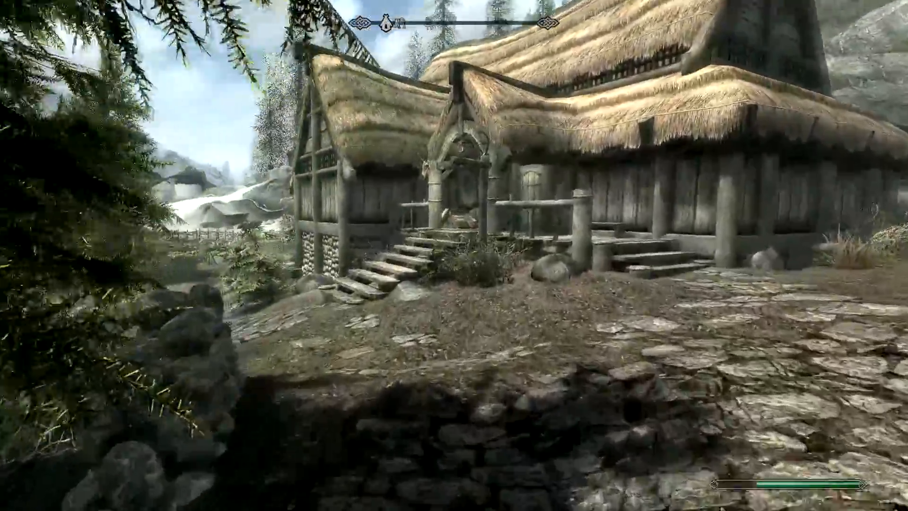
{"action": "key", "text": "w"}
{"action": "key", "text": "w"}
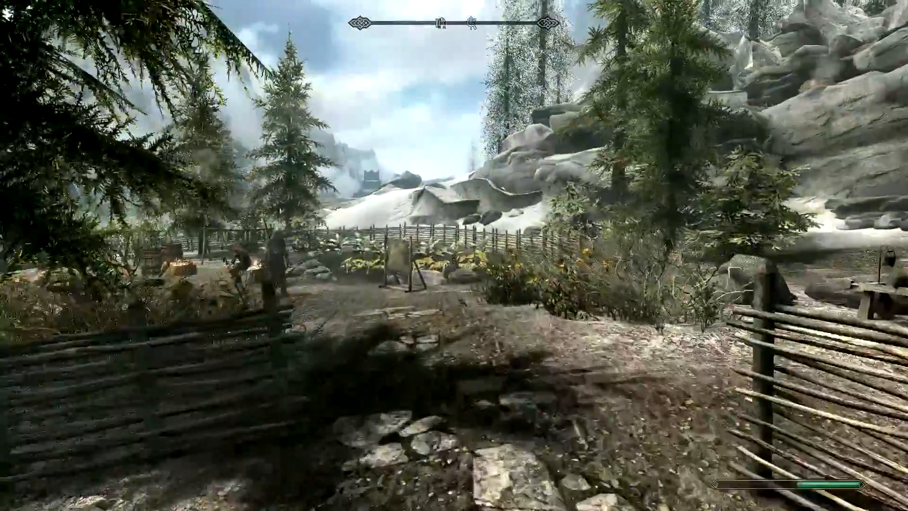
{"action": "key", "text": "w"}
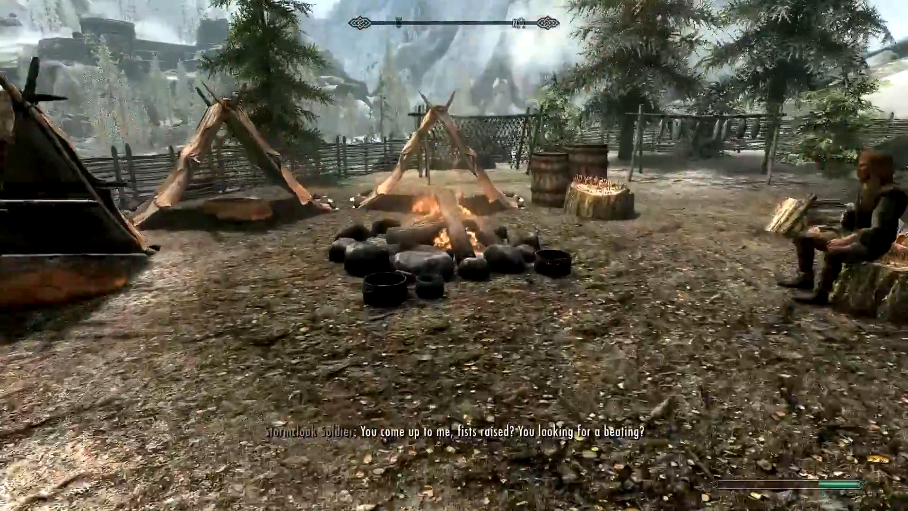
{"action": "key", "text": "a"}
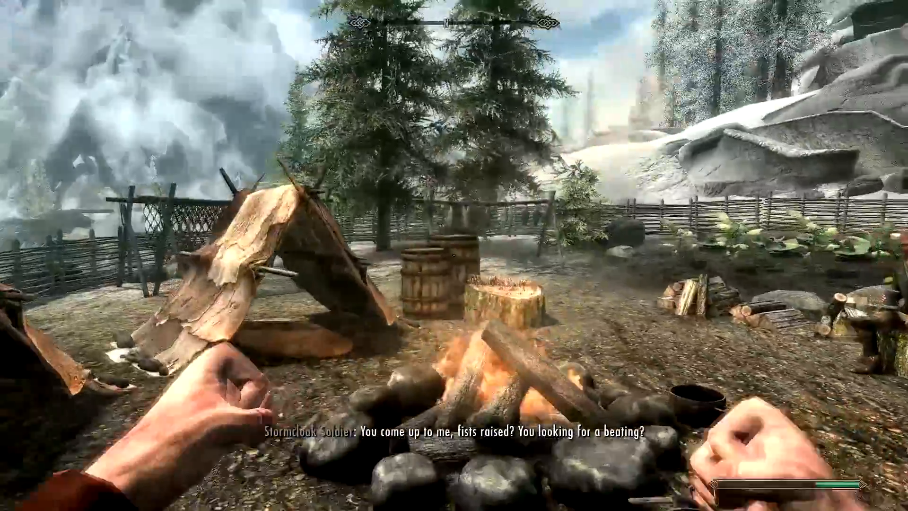
{"action": "key", "text": "a"}
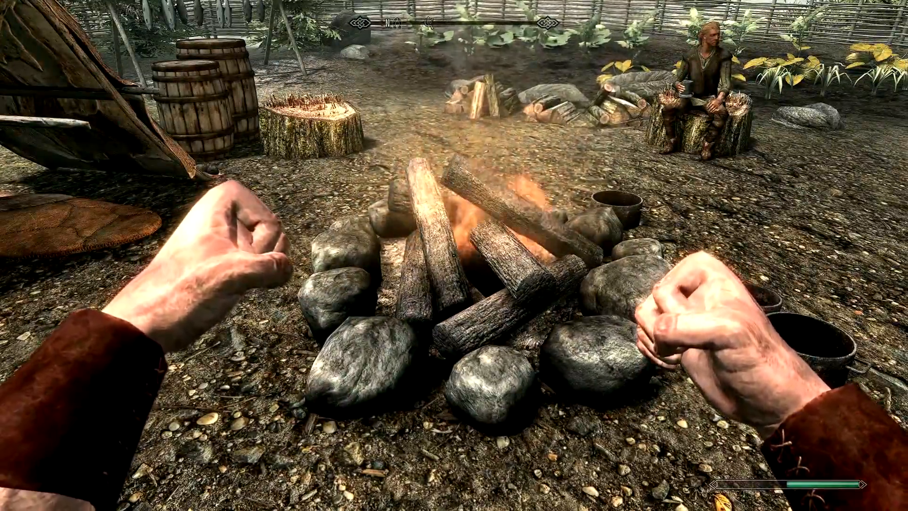
{"action": "key", "text": "d"}
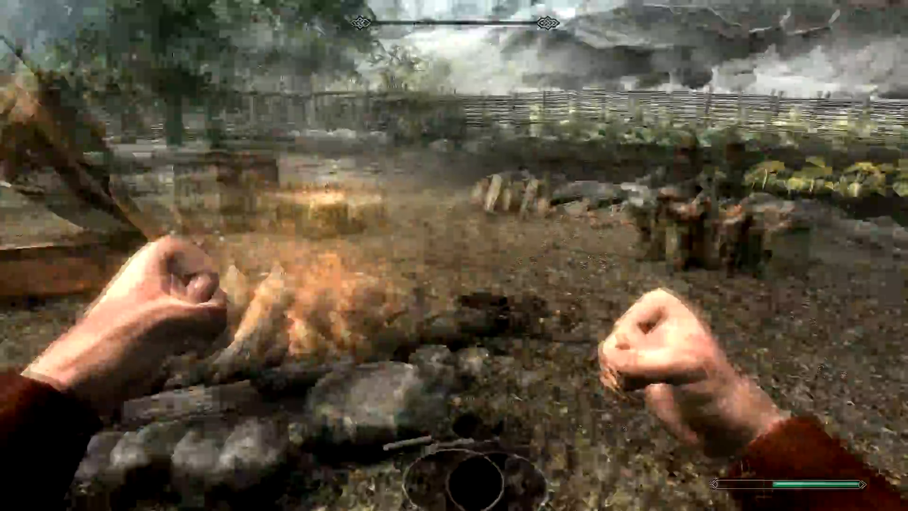
{"action": "key", "text": "w"}
{"action": "key", "text": "w"}
{"action": "key", "text": "a"}
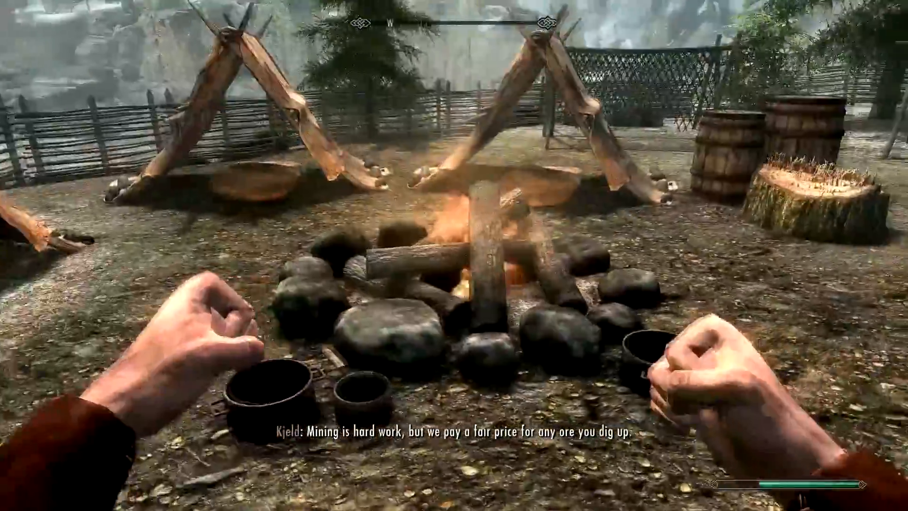
{"action": "key", "text": "s"}
{"action": "key", "text": "a"}
{"action": "key", "text": "a"}
{"action": "key", "text": "d"}
{"action": "key", "text": "s"}
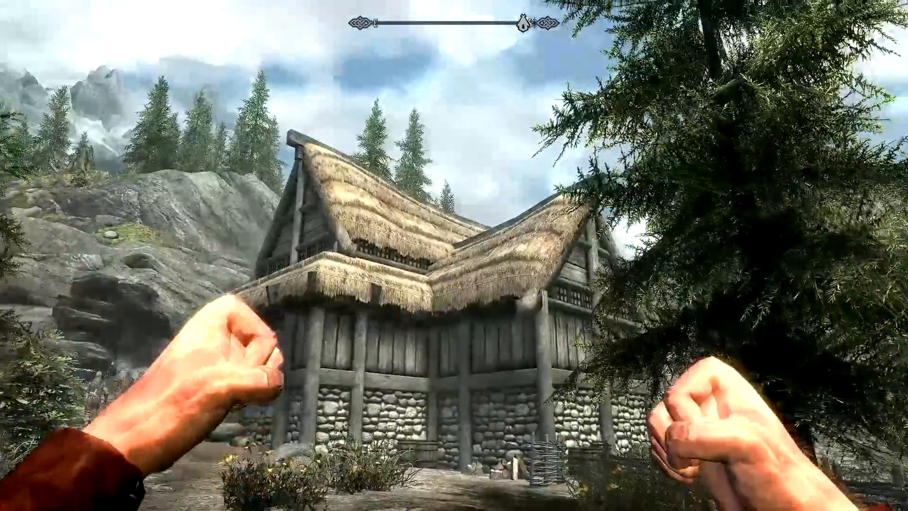
{"action": "key", "text": "w"}
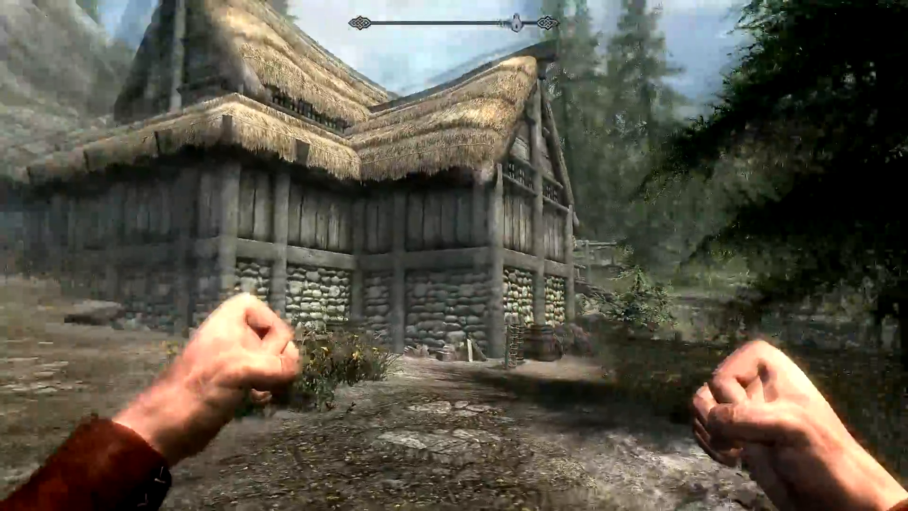
{"action": "key", "text": "w"}
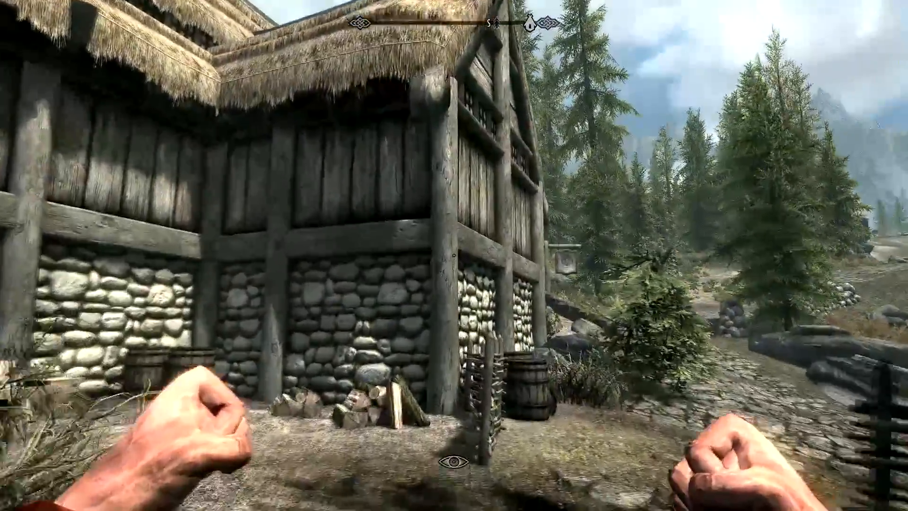
{"action": "key", "text": "ctrl"}
{"action": "key", "text": "w"}
{"action": "key", "text": "ctrl"}
{"action": "key", "text": "w"}
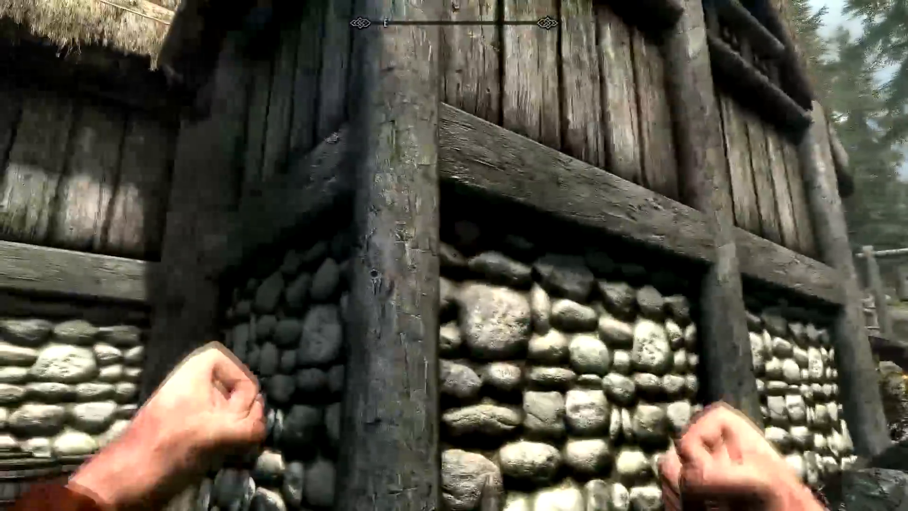
{"action": "key", "text": "w"}
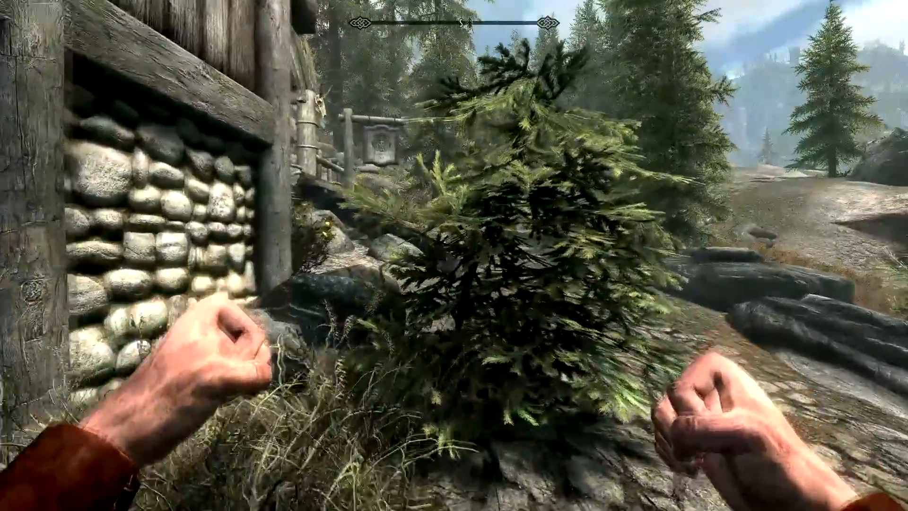
{"action": "key", "text": "w"}
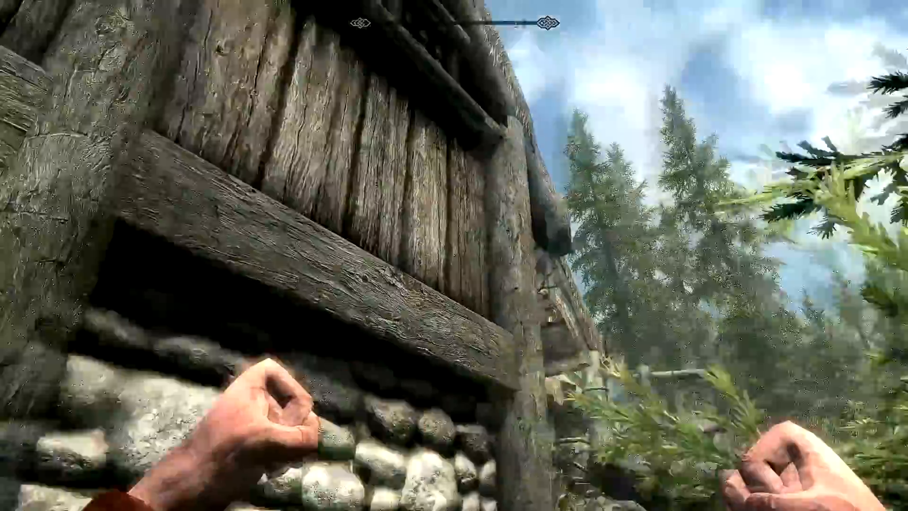
{"action": "key", "text": "w"}
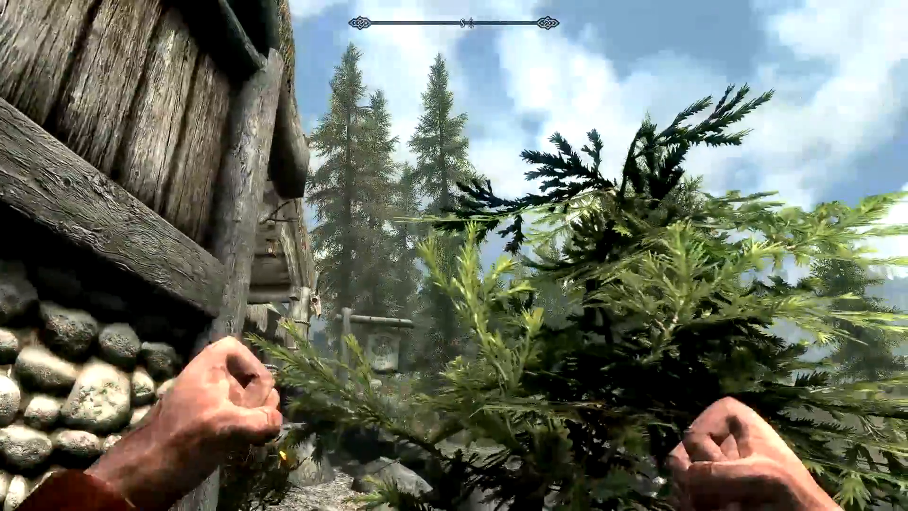
{"action": "key", "text": "w"}
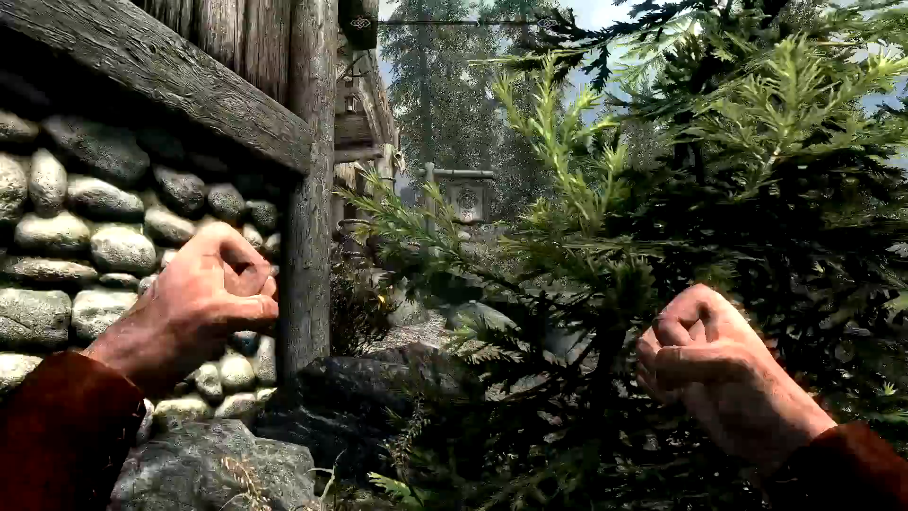
{"action": "key", "text": "j"}
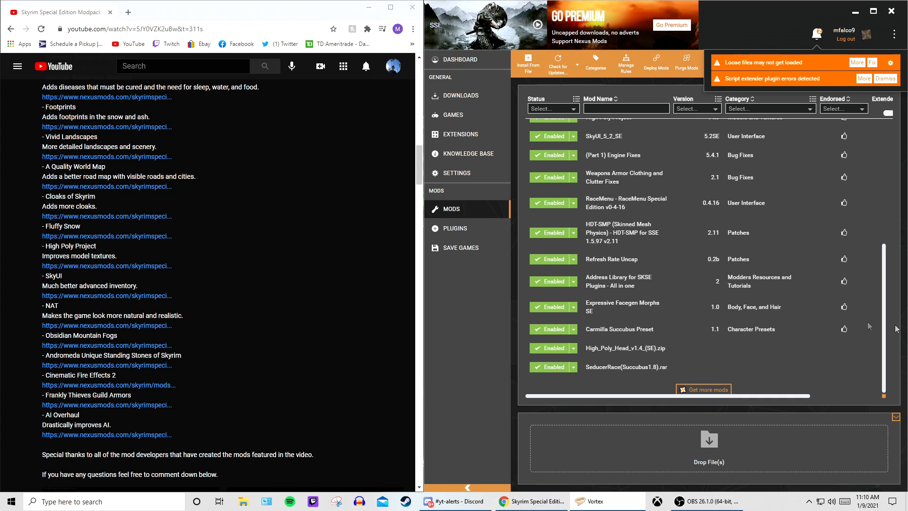
Step: Look through the full list of installed Skyrim Special Edition mods in Vortex
{"action": "scroll", "coordinate": [735, 189], "scroll_direction": "down", "scroll_amount": 1}
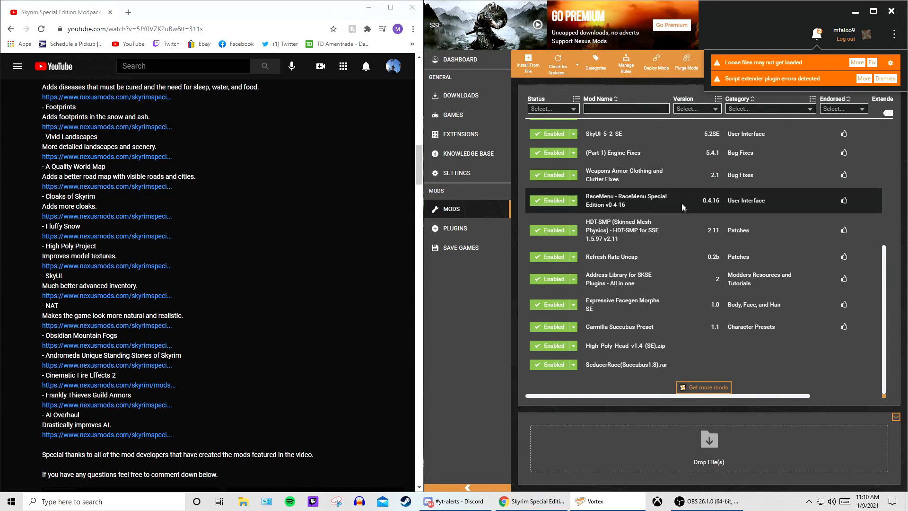
{"action": "scroll", "coordinate": [617, 217], "scroll_direction": "up", "scroll_amount": 5}
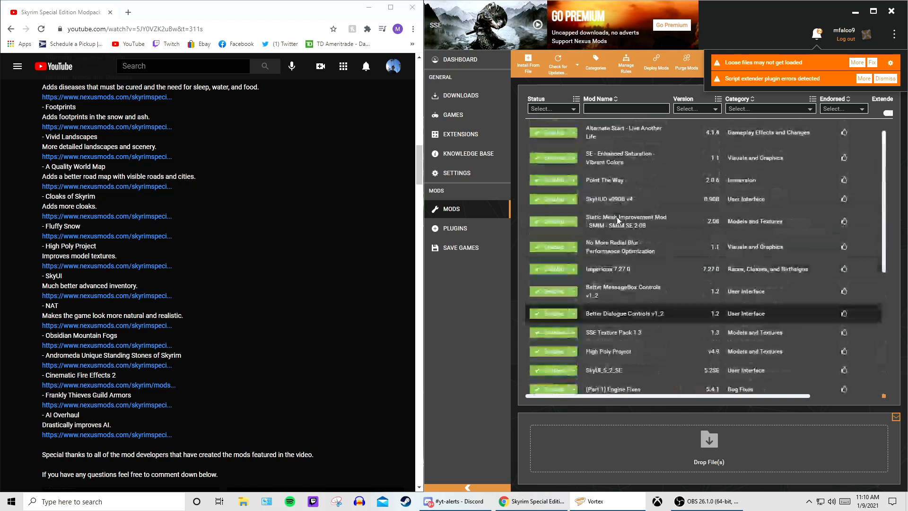
{"action": "scroll", "coordinate": [618, 216], "scroll_direction": "up", "scroll_amount": 1}
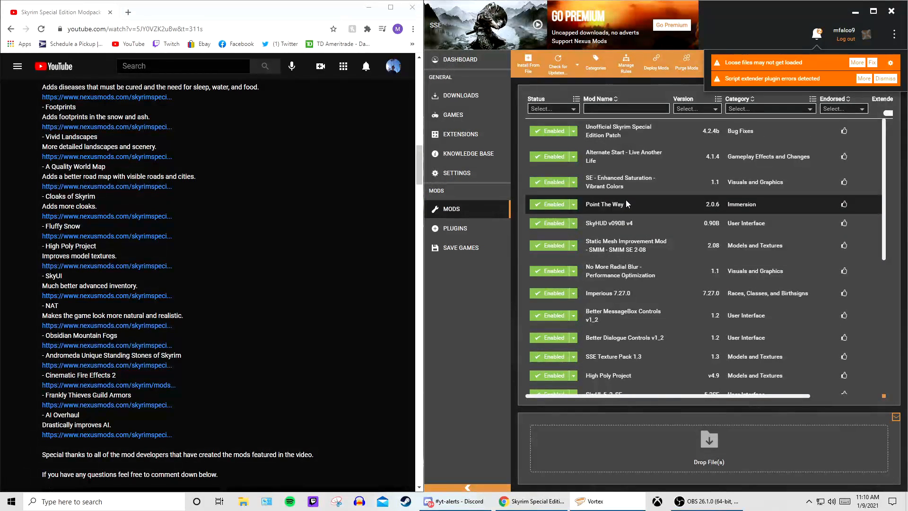
{"action": "scroll", "coordinate": [625, 200], "scroll_direction": "down", "scroll_amount": 6}
{"action": "scroll", "coordinate": [625, 199], "scroll_direction": "up", "scroll_amount": 6}
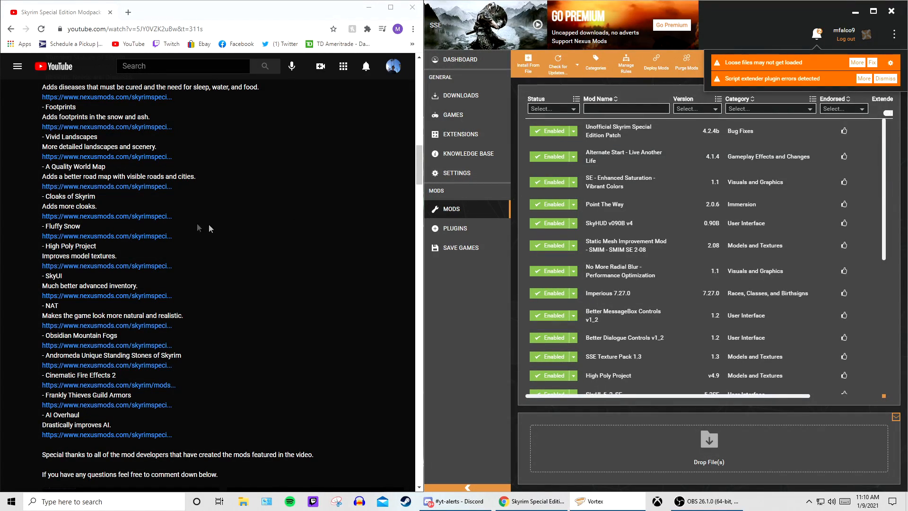
Step: Switch to the YouTube page and review the mandatory and optional mods listed in the modpack video's description
{"action": "scroll", "coordinate": [171, 226], "scroll_direction": "up", "scroll_amount": 20}
{"action": "scroll", "coordinate": [171, 226], "scroll_direction": "down", "scroll_amount": 2}
{"action": "scroll", "coordinate": [171, 226], "scroll_direction": "up", "scroll_amount": 1}
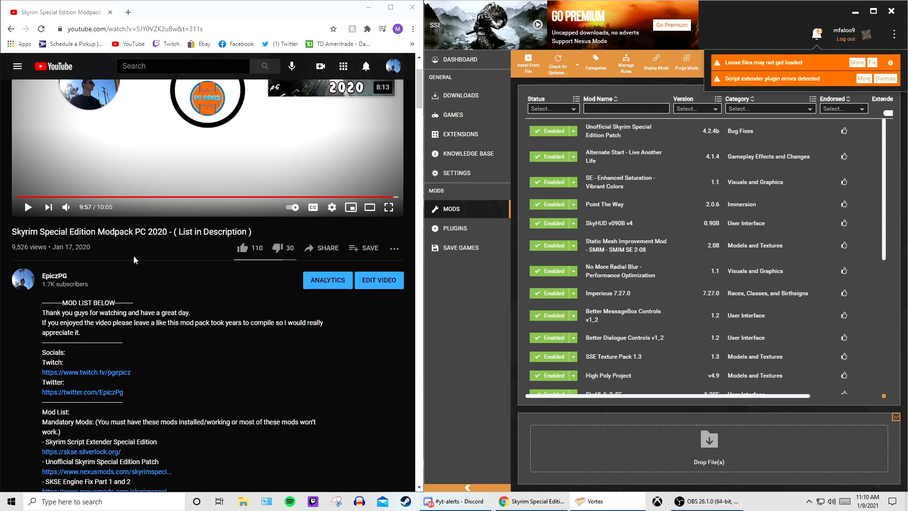
{"action": "scroll", "coordinate": [134, 259], "scroll_direction": "down", "scroll_amount": 5}
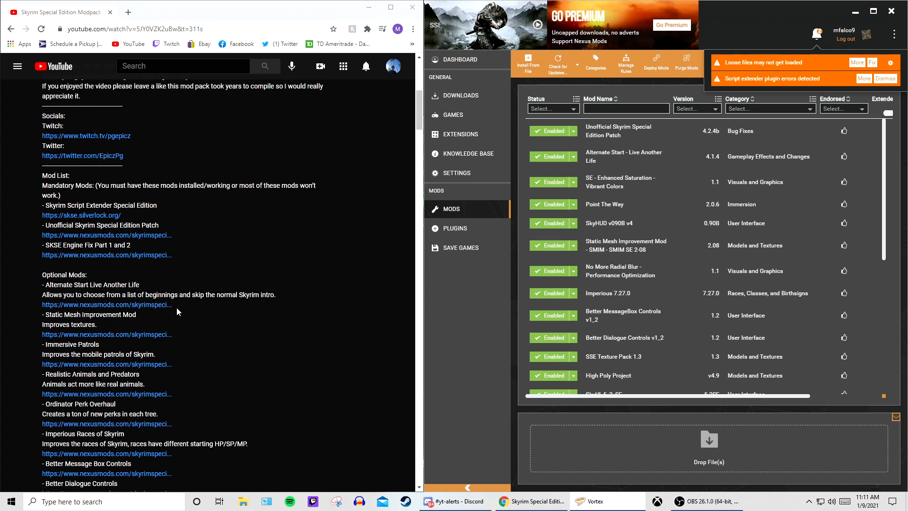
{"action": "scroll", "coordinate": [196, 287], "scroll_direction": "down", "scroll_amount": 15}
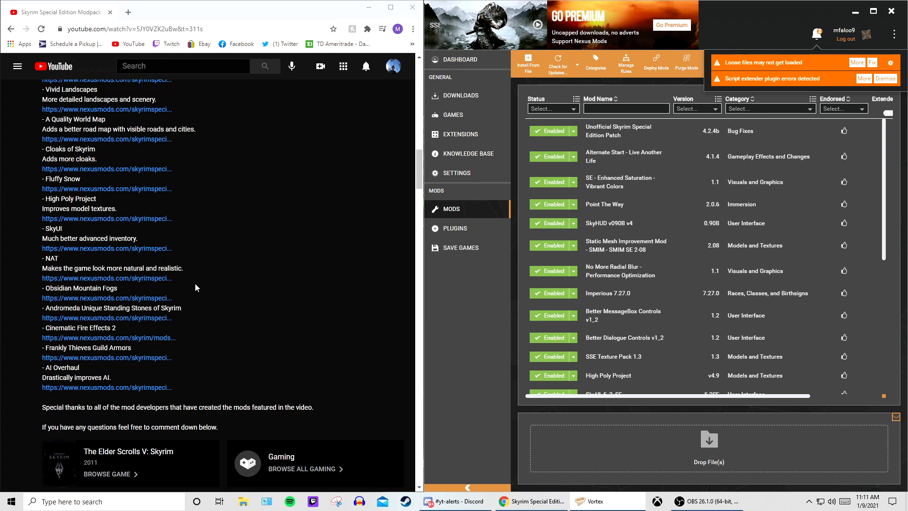
{"action": "scroll", "coordinate": [195, 283], "scroll_direction": "down", "scroll_amount": 3}
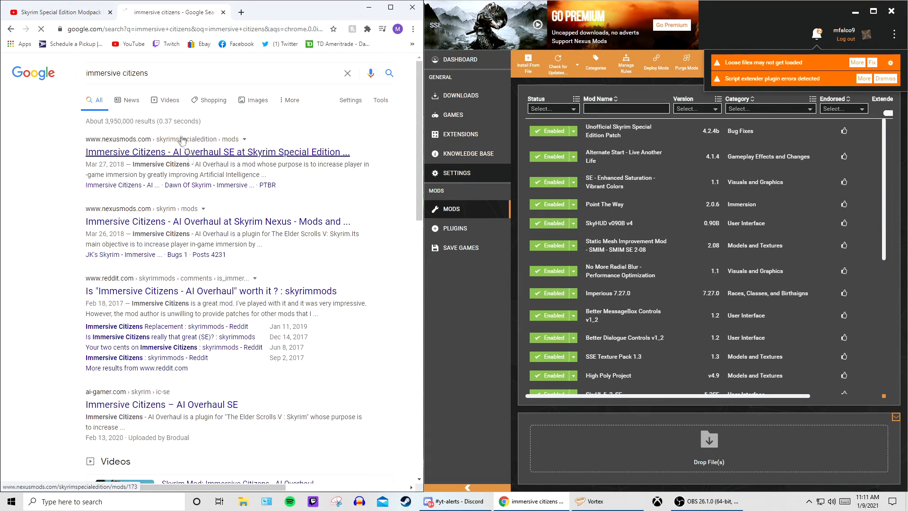
Step: Open the Skyrim Special Edition page for Immersive Citizens - AI Overhaul and download the mod into Vortex with the slow download
{"action": "left_click", "coordinate": [180, 151]}
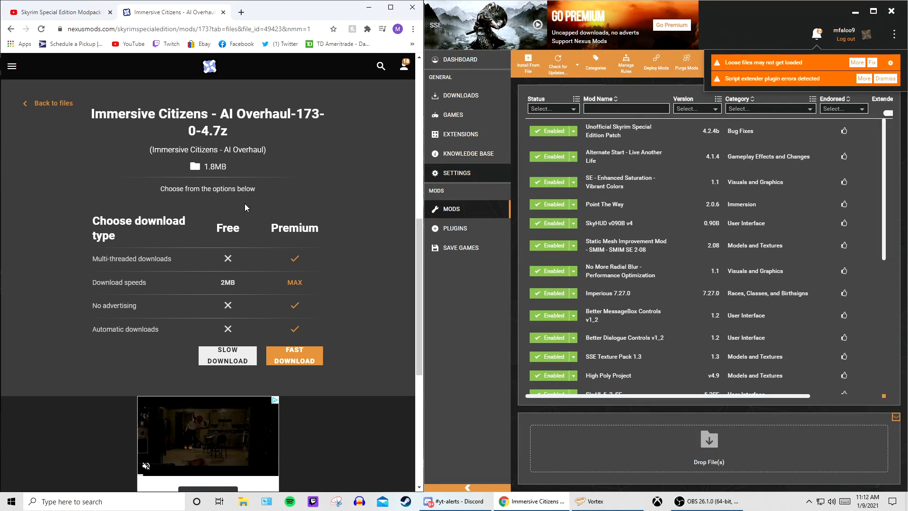
{"action": "left_click", "coordinate": [229, 358]}
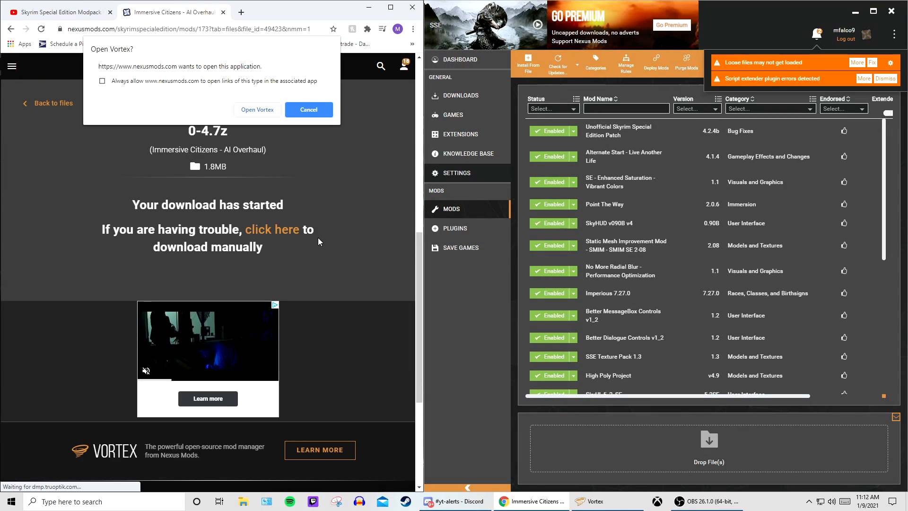
{"action": "left_click", "coordinate": [260, 112]}
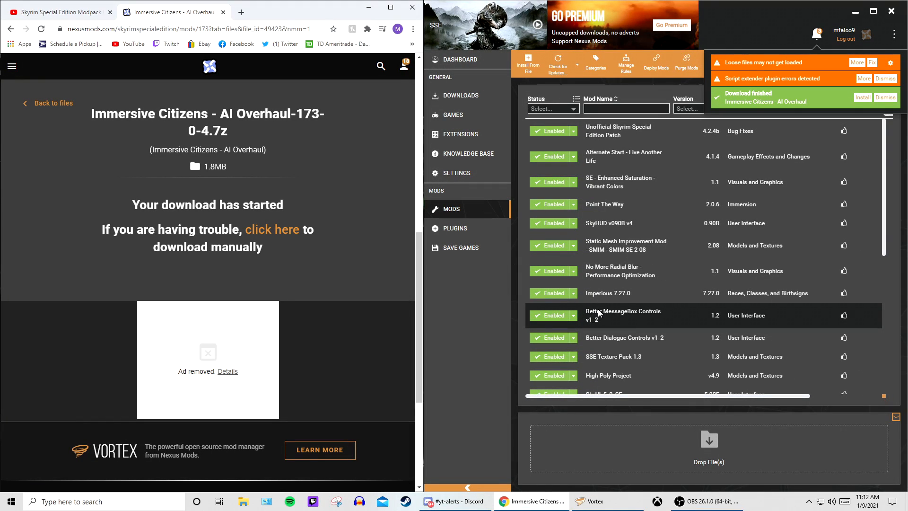
Step: Install Immersive Citizens - AI Overhaul with the Core option and the patch for ELFXEnhancer.esp
{"action": "left_click", "coordinate": [863, 97]}
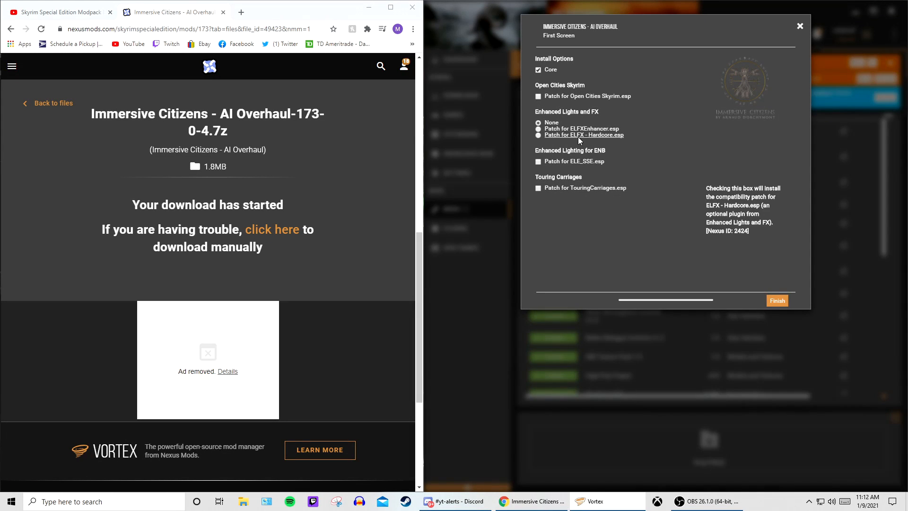
{"action": "left_click", "coordinate": [538, 71]}
{"action": "left_click", "coordinate": [567, 131]}
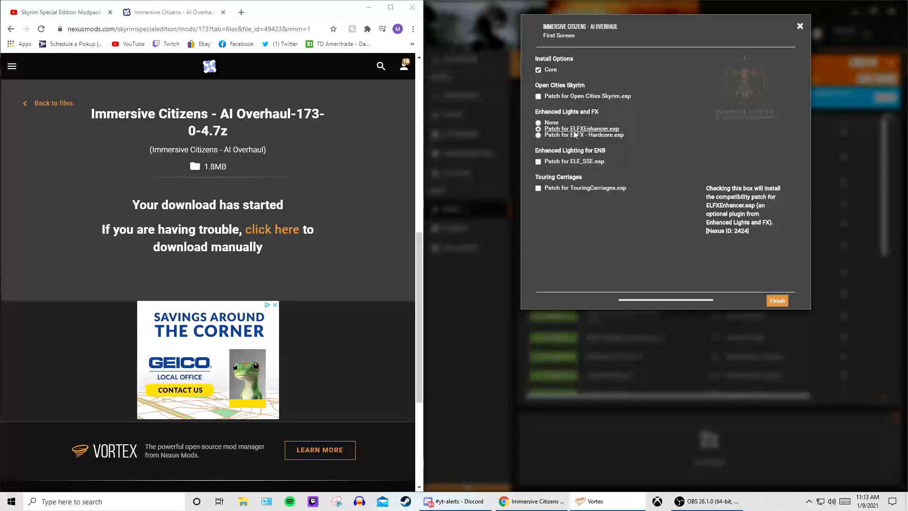
{"action": "left_click", "coordinate": [777, 301]}
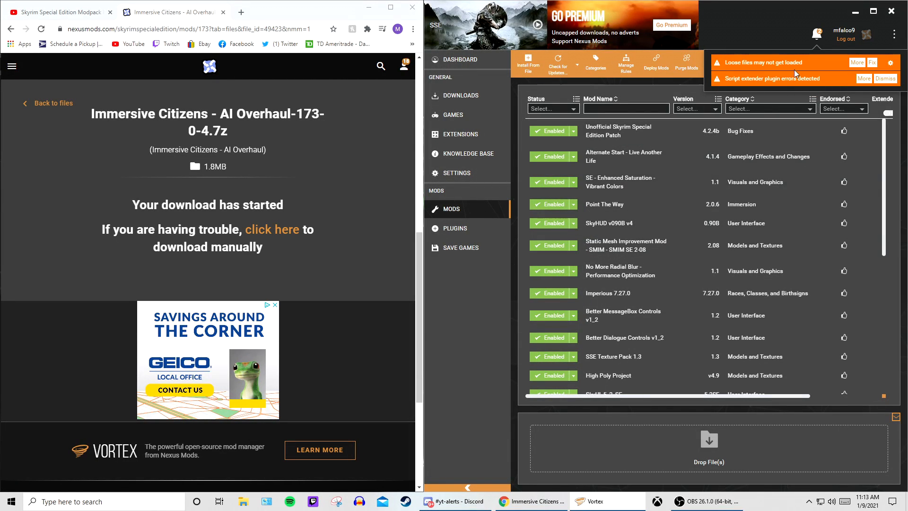
Step: Enable the Immersive Citizens - AI Overhaul.esp plugin and the Immersive Citizens - ELFXEnhancer patch.esp plugin
{"action": "left_click", "coordinate": [455, 228]}
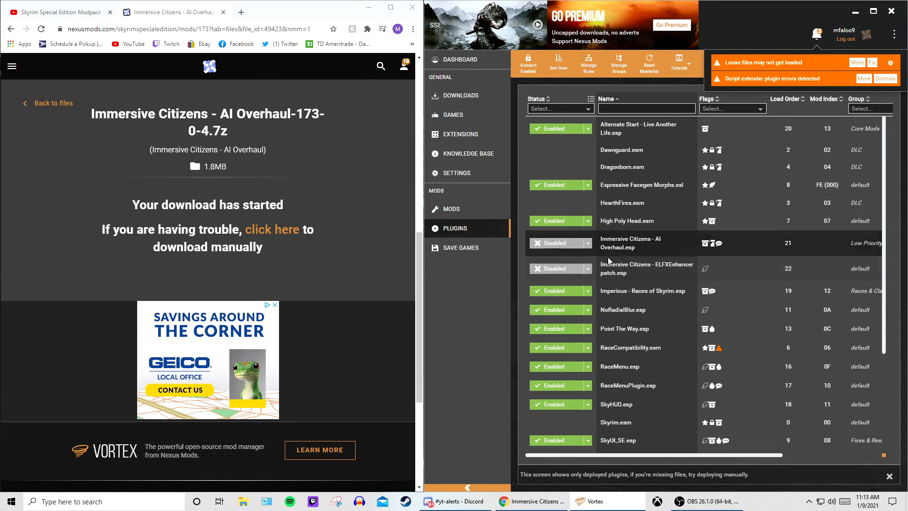
{"action": "left_click", "coordinate": [555, 271]}
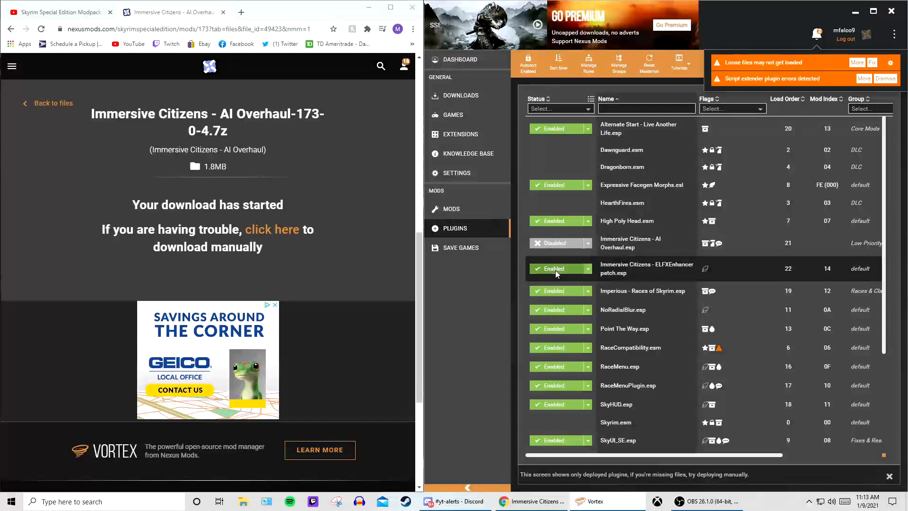
{"action": "left_click", "coordinate": [563, 242]}
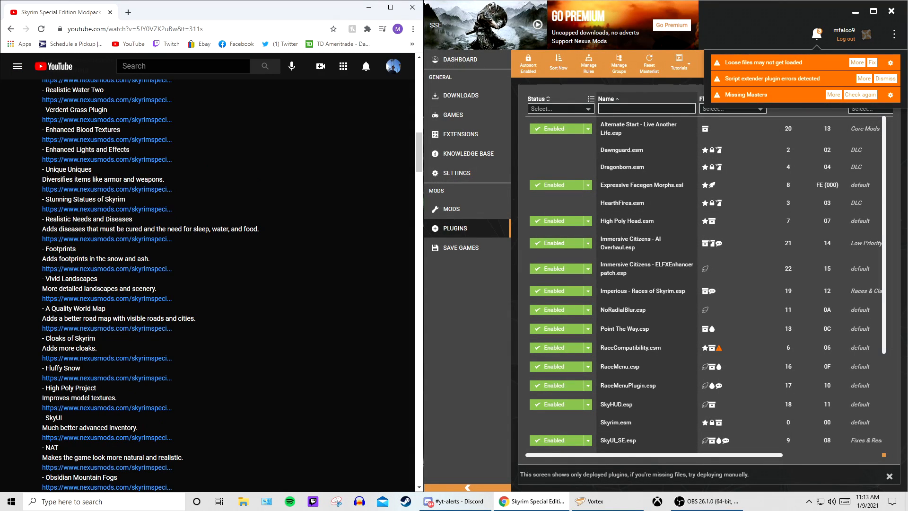
Step: Open the Enhanced Lights and Effects link in the YouTube description and download Enhanced Lights and FX into Vortex
{"action": "left_click", "coordinate": [99, 160]}
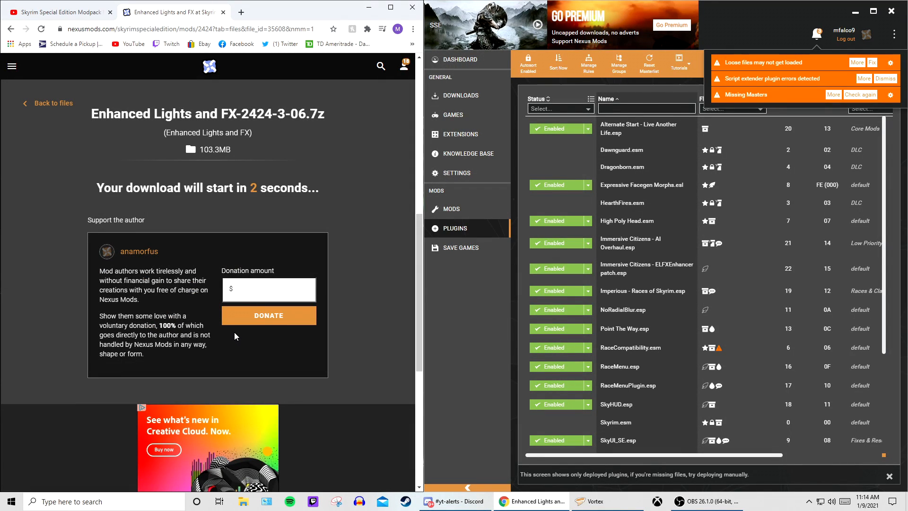
{"action": "left_click", "coordinate": [259, 110]}
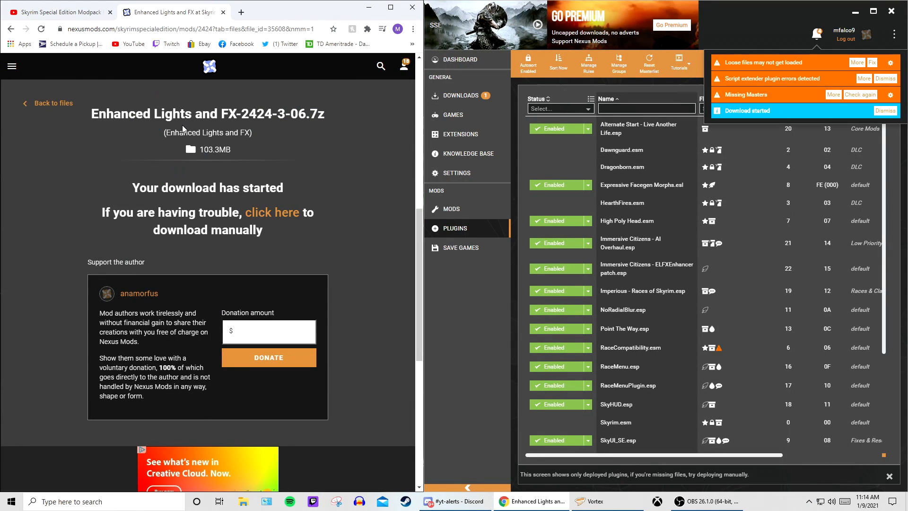
Step: Return to the Enhanced Lights and FX mod page and read its features, installation and compatibility sections
{"action": "left_click", "coordinate": [10, 29]}
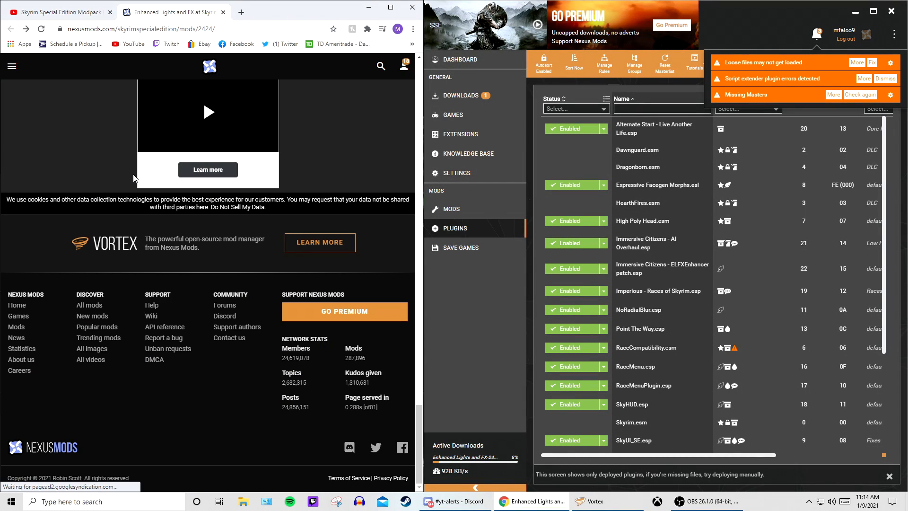
{"action": "scroll", "coordinate": [187, 167], "scroll_direction": "up", "scroll_amount": 10}
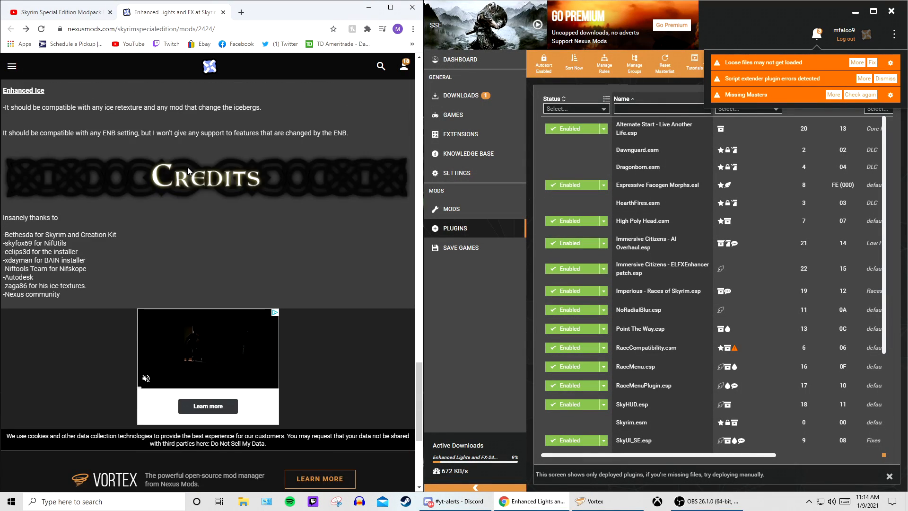
{"action": "scroll", "coordinate": [182, 176], "scroll_direction": "down", "scroll_amount": 1}
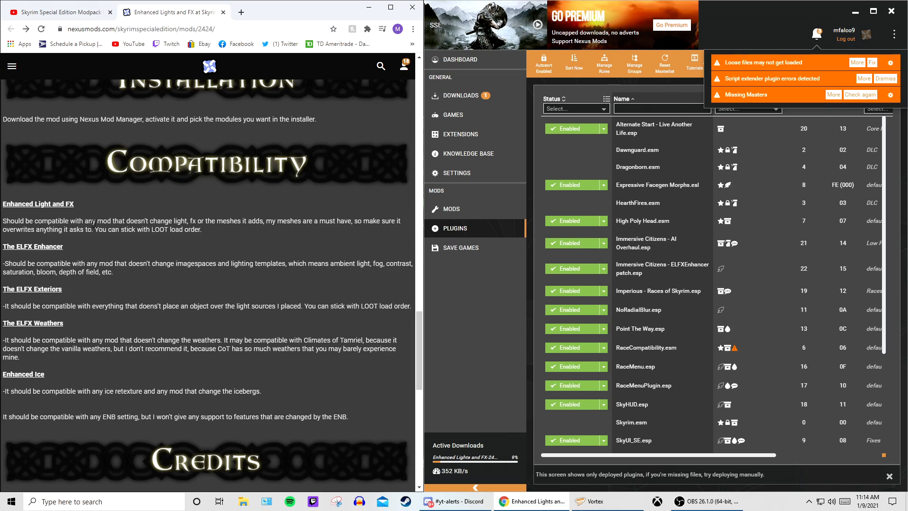
{"action": "scroll", "coordinate": [40, 300], "scroll_direction": "up", "scroll_amount": 2}
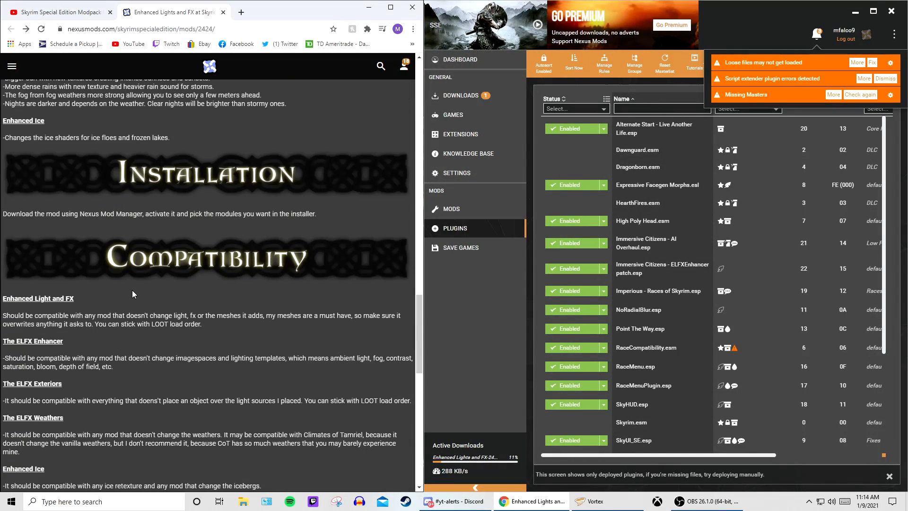
{"action": "scroll", "coordinate": [142, 222], "scroll_direction": "up", "scroll_amount": 2}
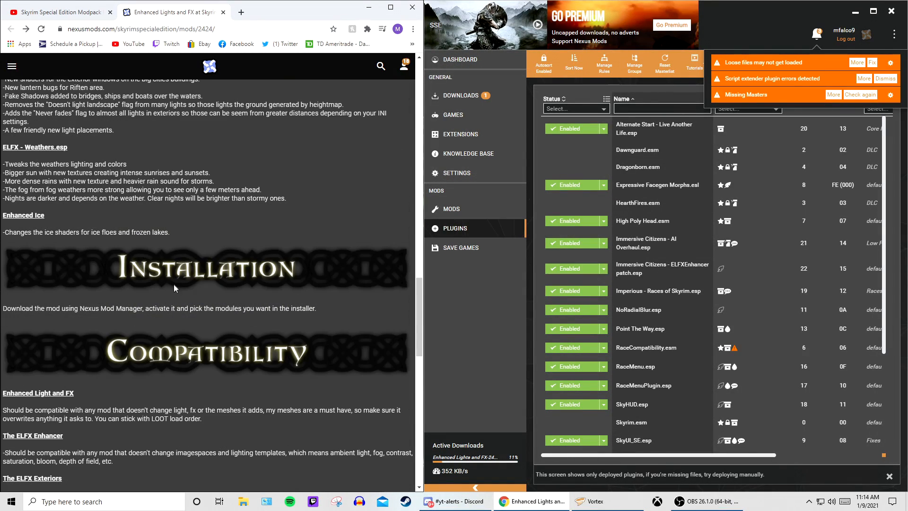
{"action": "left_click_drag", "start_coordinate": [52, 308], "coordinate": [178, 315]}
{"action": "left_click", "coordinate": [210, 311]}
{"action": "scroll", "coordinate": [199, 297], "scroll_direction": "up", "scroll_amount": 2}
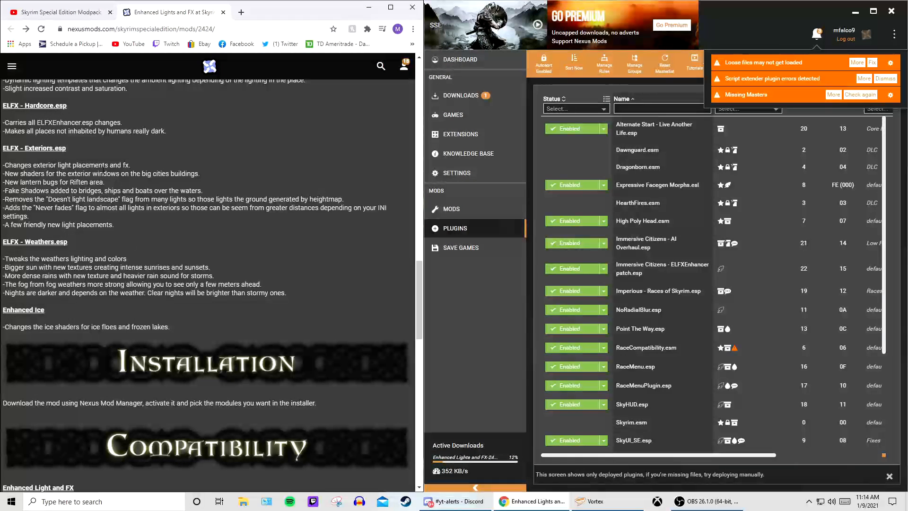
{"action": "scroll", "coordinate": [109, 278], "scroll_direction": "up", "scroll_amount": 4}
{"action": "left_click_drag", "start_coordinate": [40, 125], "coordinate": [200, 397]}
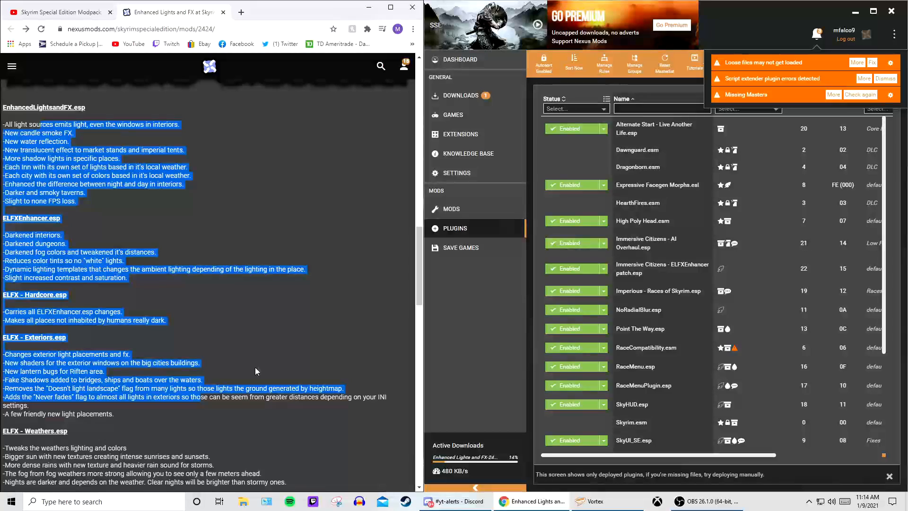
{"action": "scroll", "coordinate": [275, 322], "scroll_direction": "up", "scroll_amount": 8}
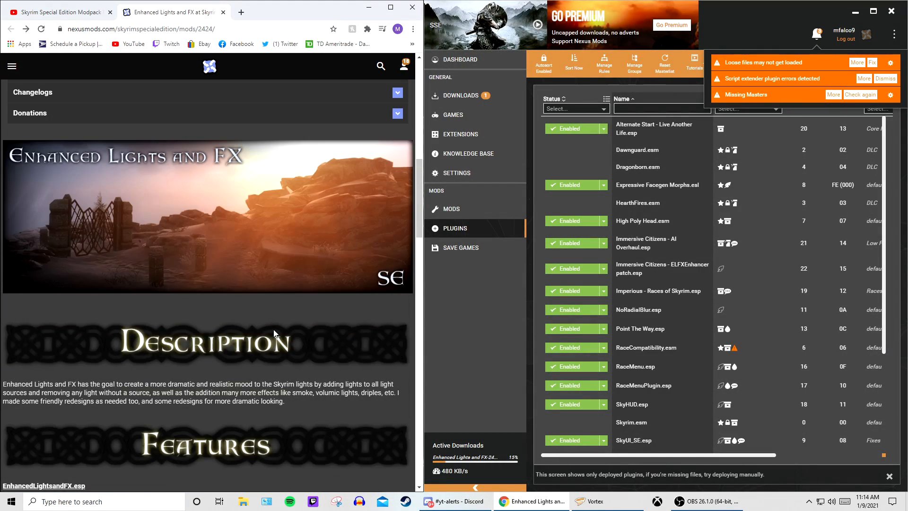
{"action": "scroll", "coordinate": [274, 332], "scroll_direction": "up", "scroll_amount": 4}
{"action": "scroll", "coordinate": [274, 333], "scroll_direction": "up", "scroll_amount": 2}
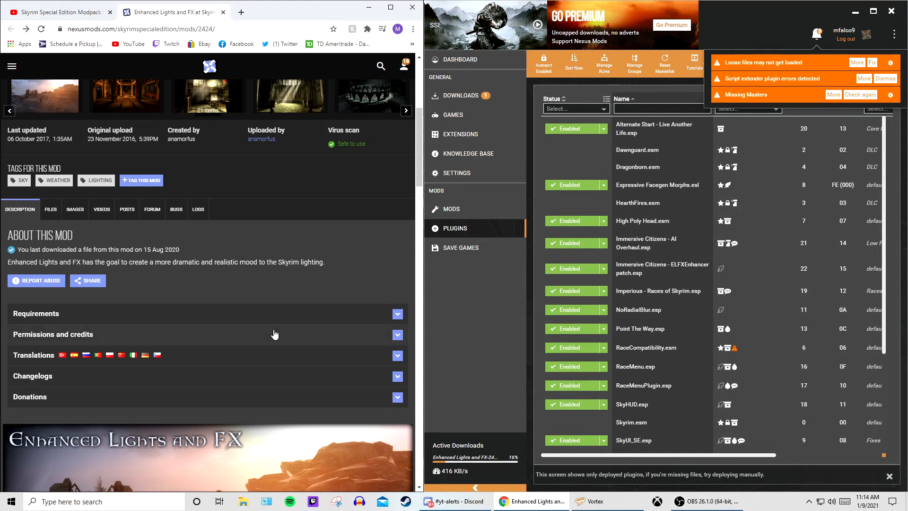
{"action": "scroll", "coordinate": [274, 333], "scroll_direction": "down", "scroll_amount": 14}
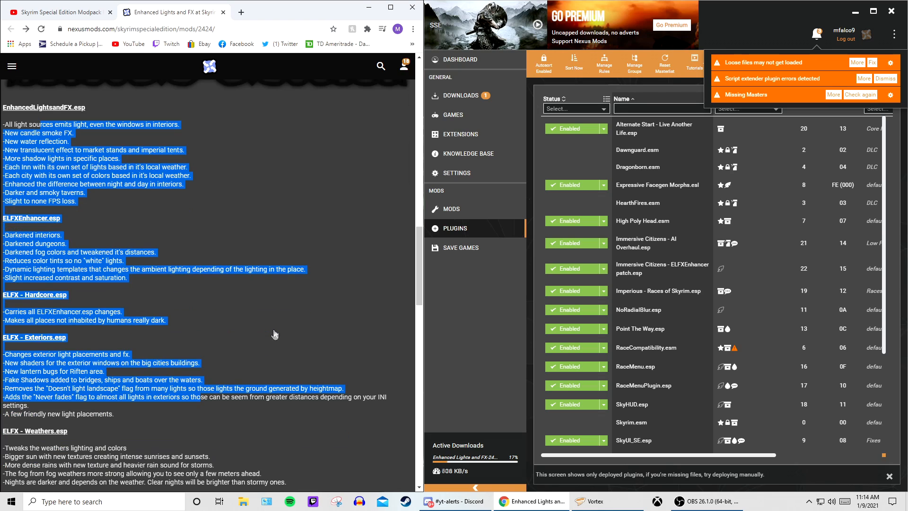
{"action": "scroll", "coordinate": [273, 329], "scroll_direction": "down", "scroll_amount": 6}
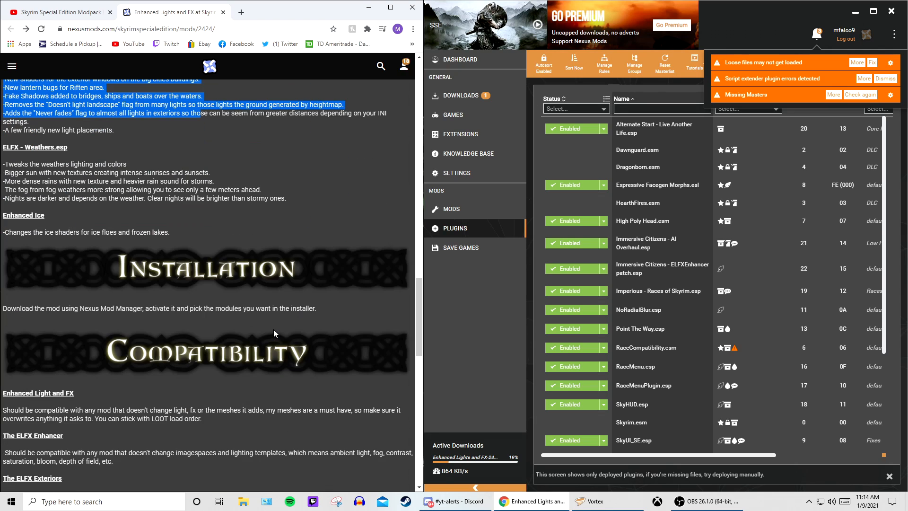
{"action": "left_click_drag", "start_coordinate": [208, 436], "coordinate": [111, 119]}
{"action": "scroll", "coordinate": [111, 119], "scroll_direction": "up", "scroll_amount": 5}
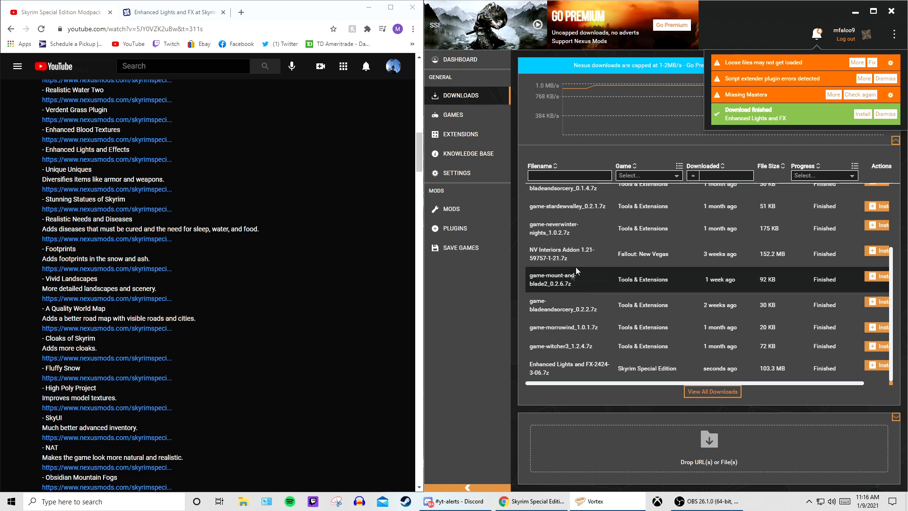
Step: Install Enhanced Lights and FX with no ambience option, adding the SMIM Meshes and SMIM Lantern patches
{"action": "left_click", "coordinate": [862, 114]}
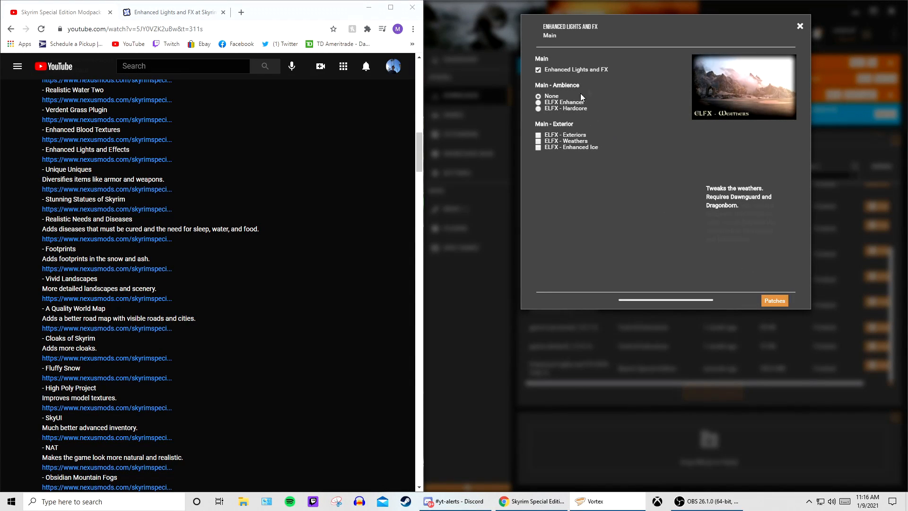
{"action": "left_click", "coordinate": [767, 299]}
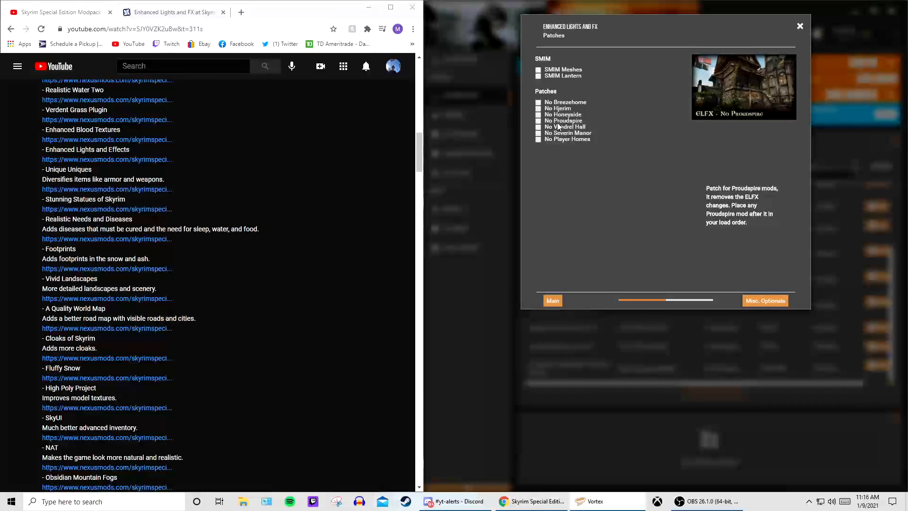
{"action": "left_click", "coordinate": [549, 70]}
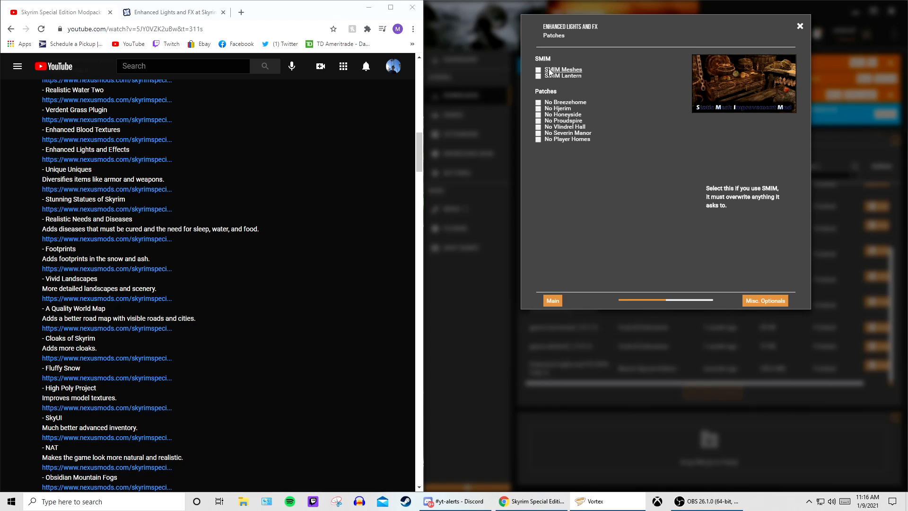
{"action": "left_click", "coordinate": [554, 76]}
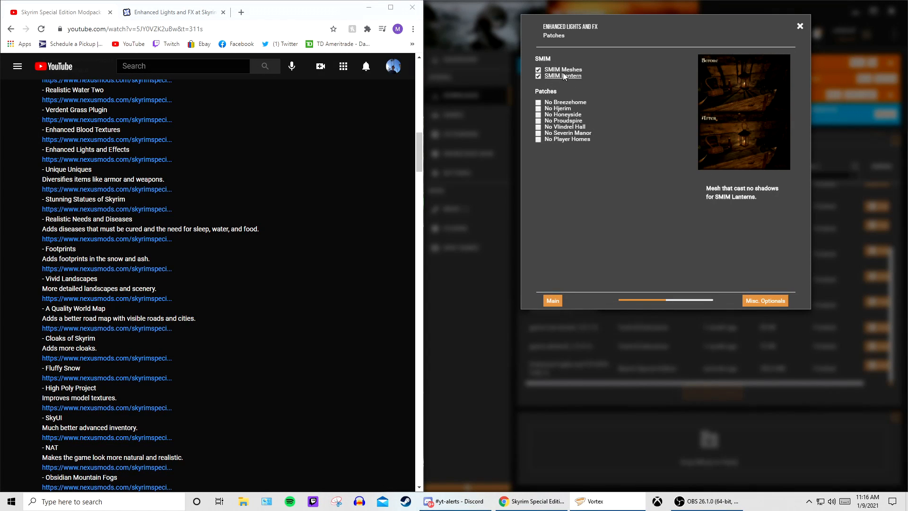
{"action": "left_click", "coordinate": [762, 302]}
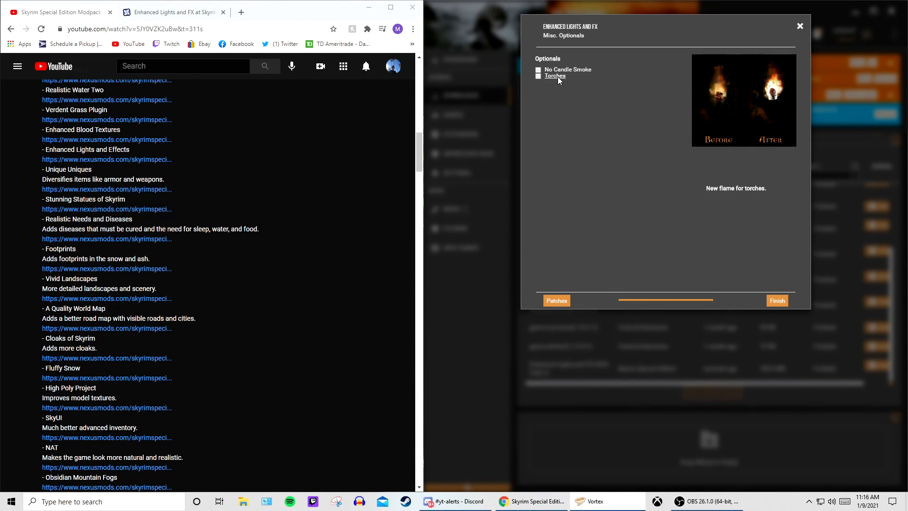
{"action": "left_click", "coordinate": [775, 301]}
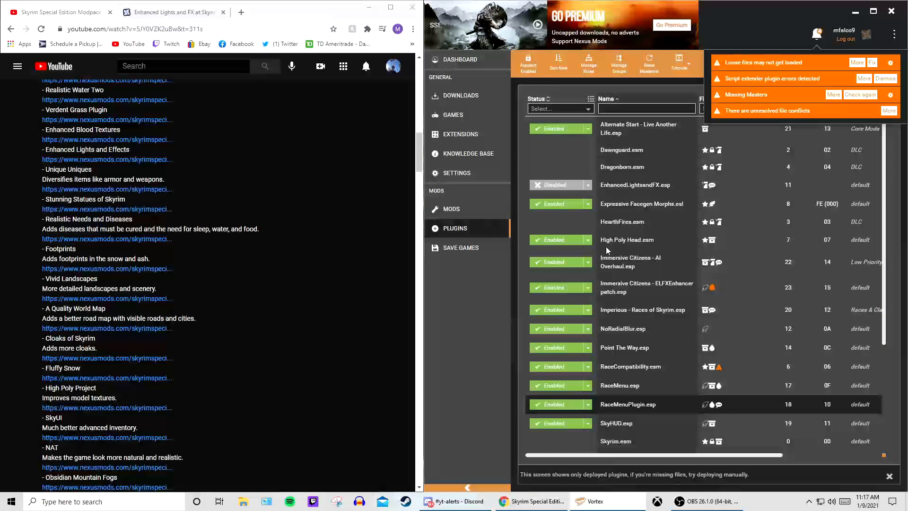
Step: Enable the EnhancedLightsandFX.esp plugin and recheck the plugin list for missing masters
{"action": "left_click", "coordinate": [562, 184]}
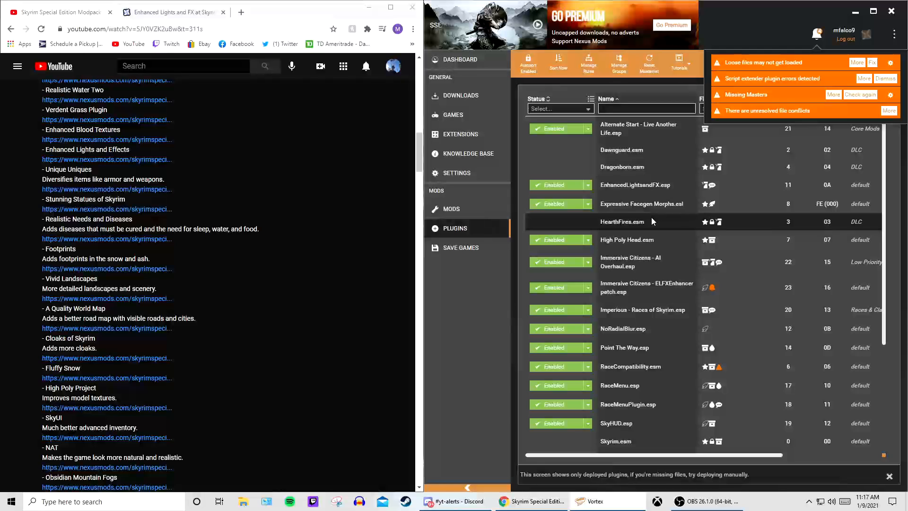
{"action": "scroll", "coordinate": [650, 231], "scroll_direction": "down", "scroll_amount": 3}
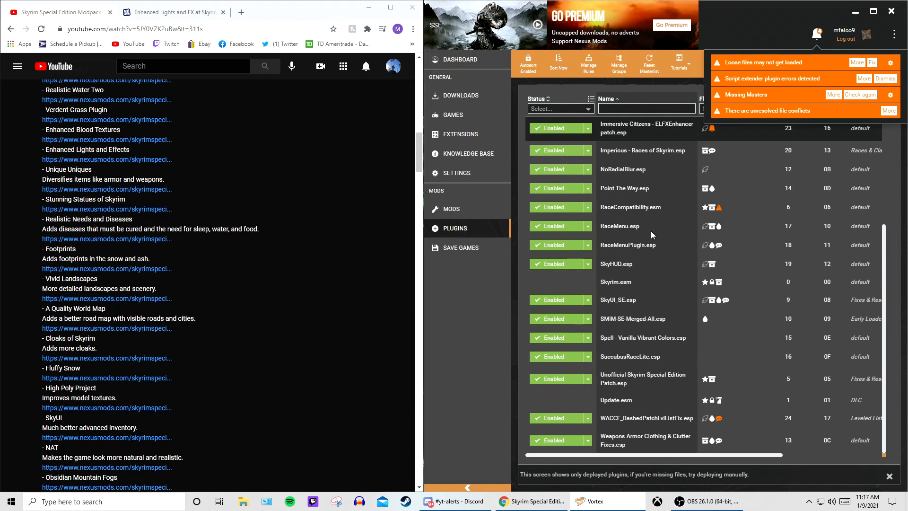
{"action": "scroll", "coordinate": [650, 230], "scroll_direction": "up", "scroll_amount": 3}
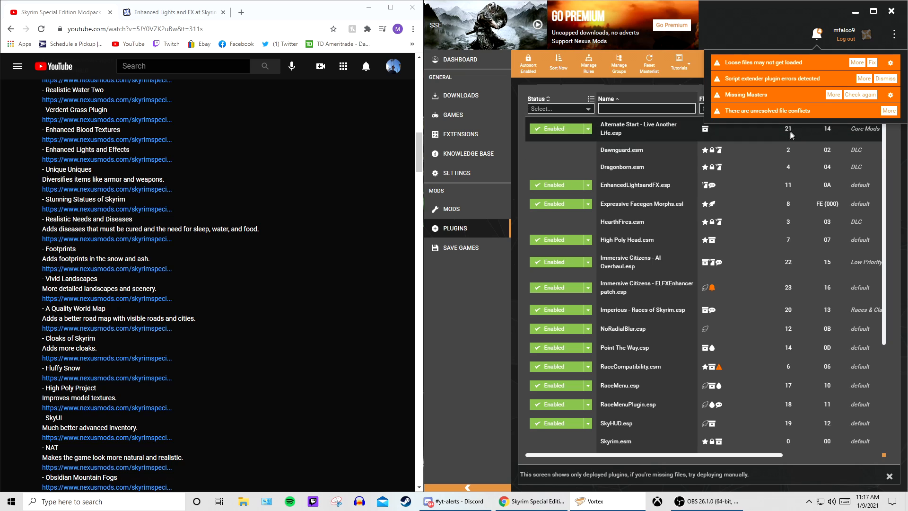
{"action": "left_click", "coordinate": [853, 95]}
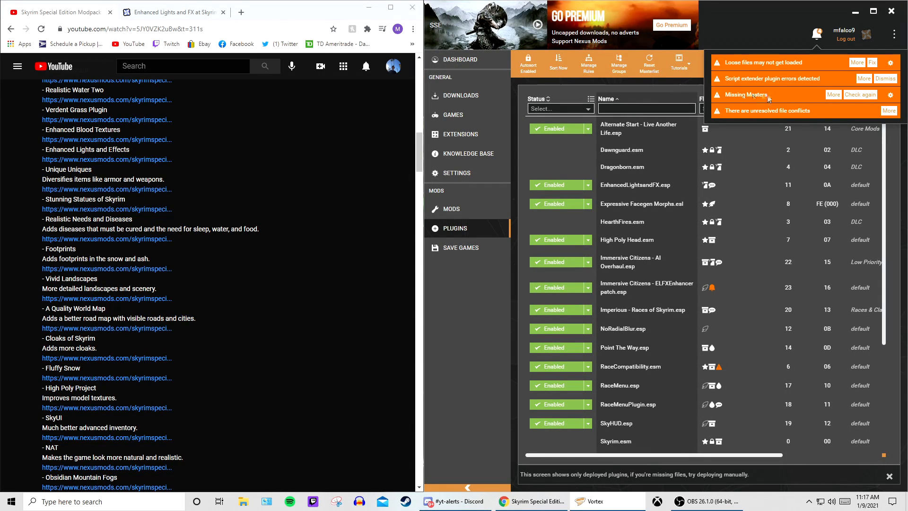
Step: Show the unresolved file conflicts and set Enhanced Lights and FX to load before High Poly Project
{"action": "left_click", "coordinate": [889, 111]}
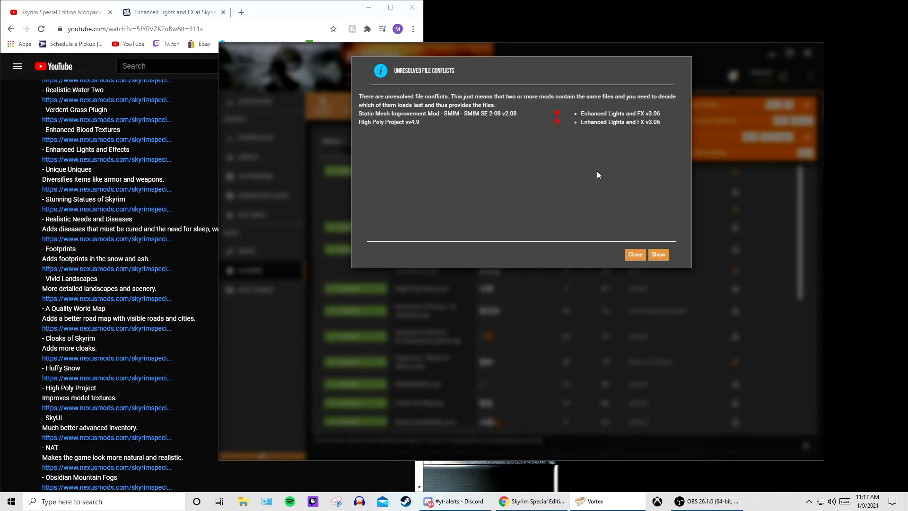
{"action": "left_click", "coordinate": [657, 254]}
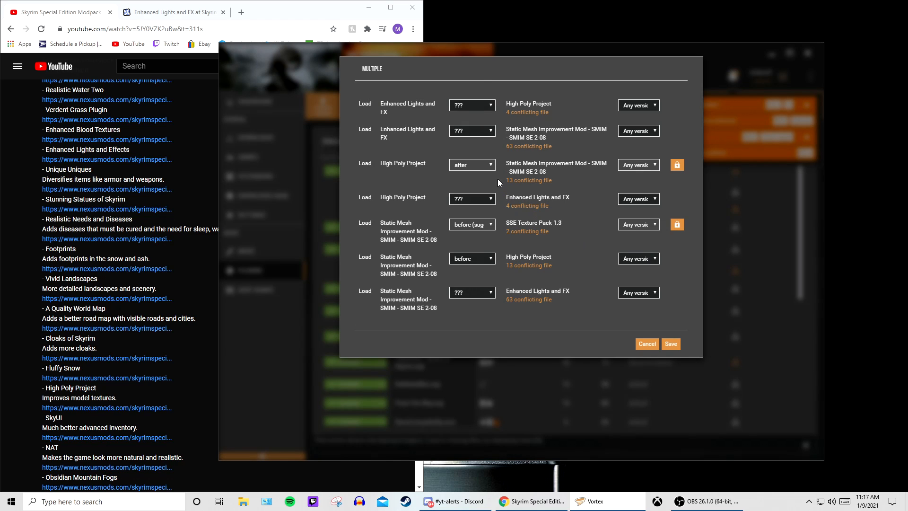
{"action": "left_click", "coordinate": [475, 105]}
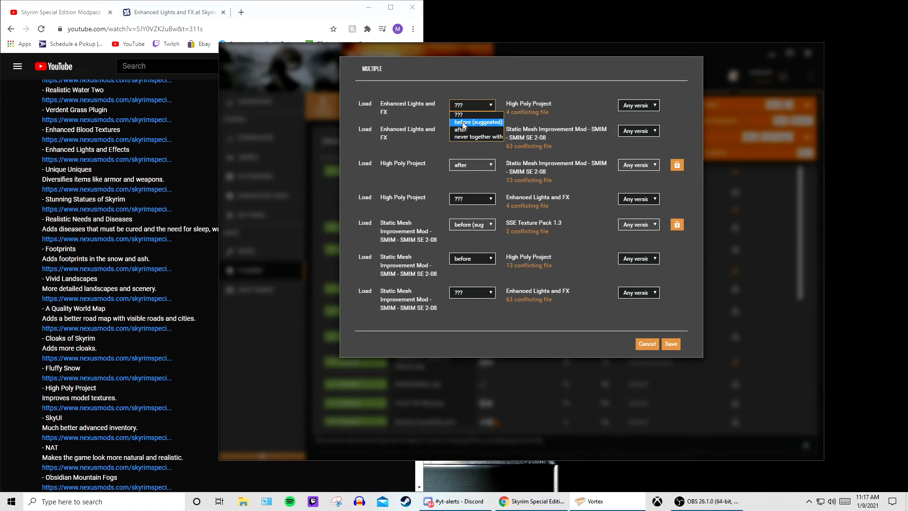
{"action": "left_click", "coordinate": [431, 98]}
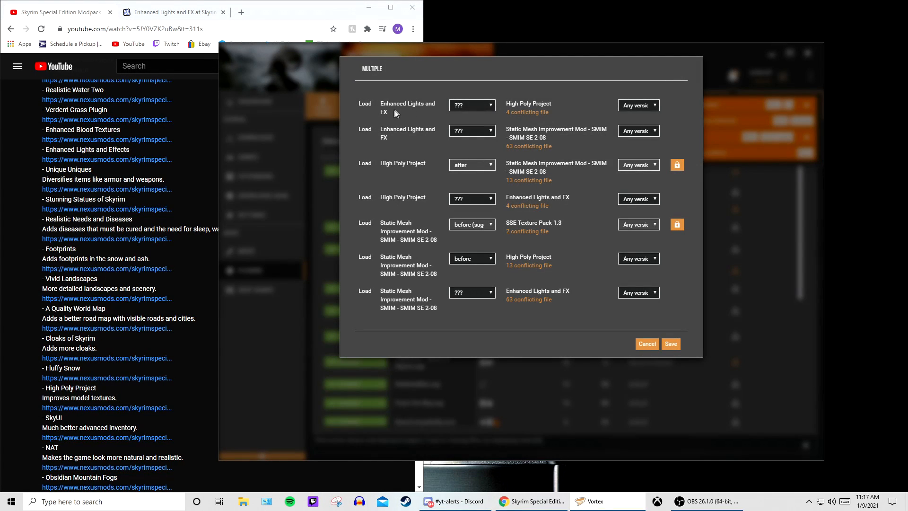
{"action": "left_click", "coordinate": [480, 108]}
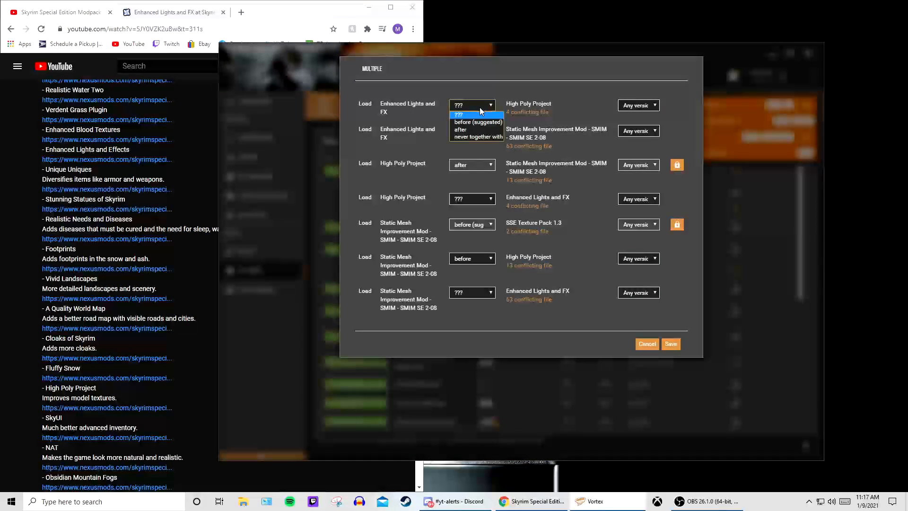
{"action": "left_click", "coordinate": [481, 123]}
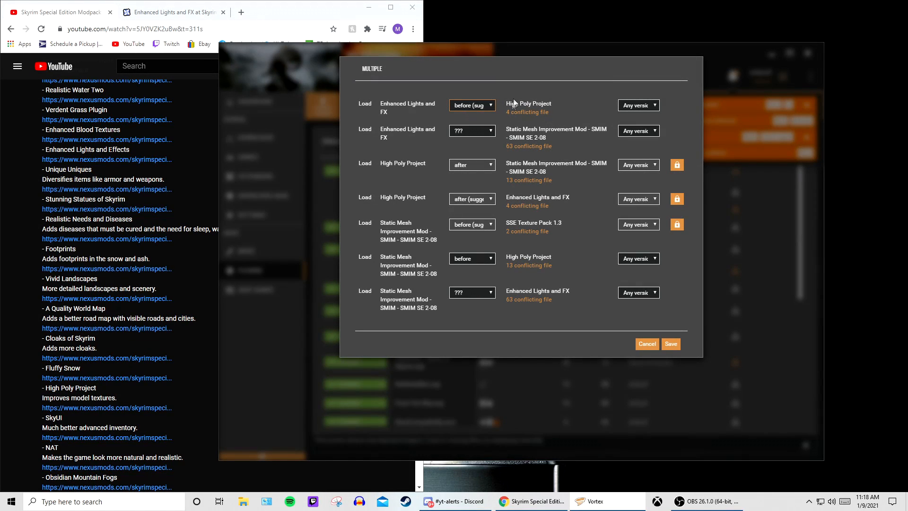
Step: Set Enhanced Lights and FX to load before Static Mesh Improvement Mod - SMIM and save the conflict rules
{"action": "left_click", "coordinate": [488, 133]}
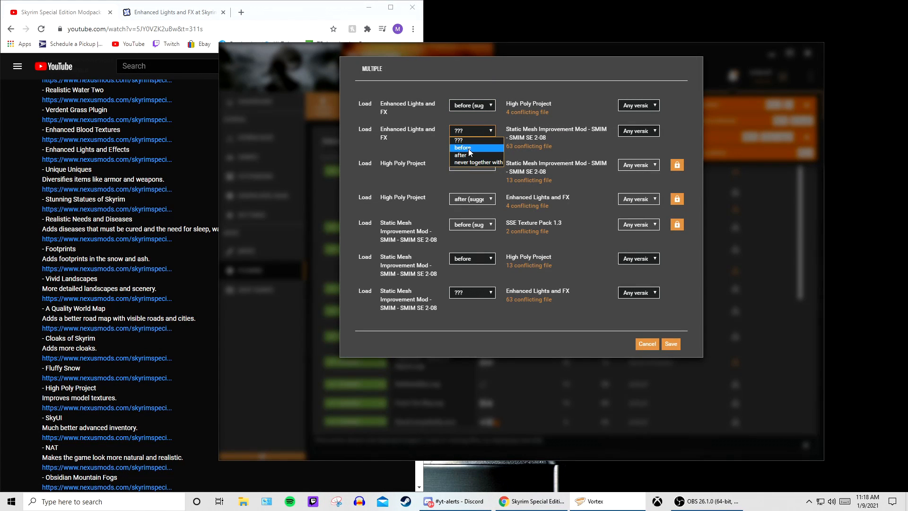
{"action": "left_click", "coordinate": [469, 148]}
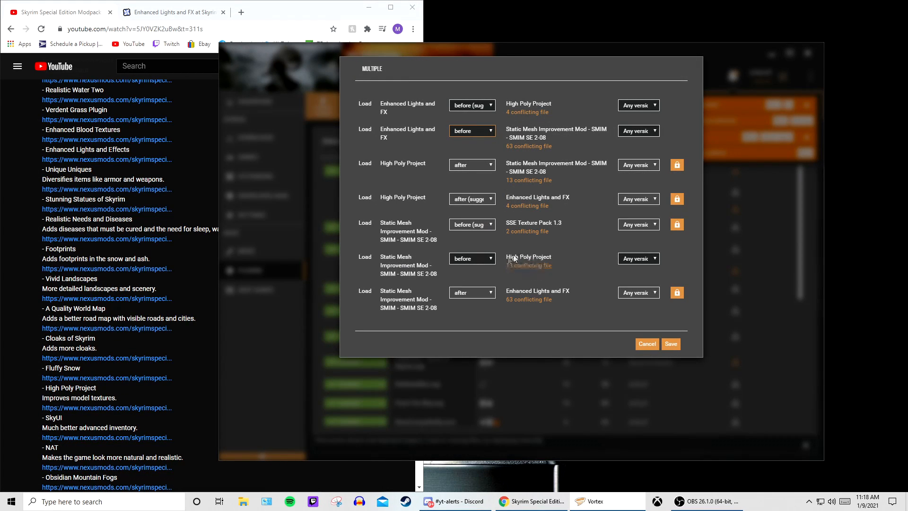
{"action": "left_click", "coordinate": [479, 259]}
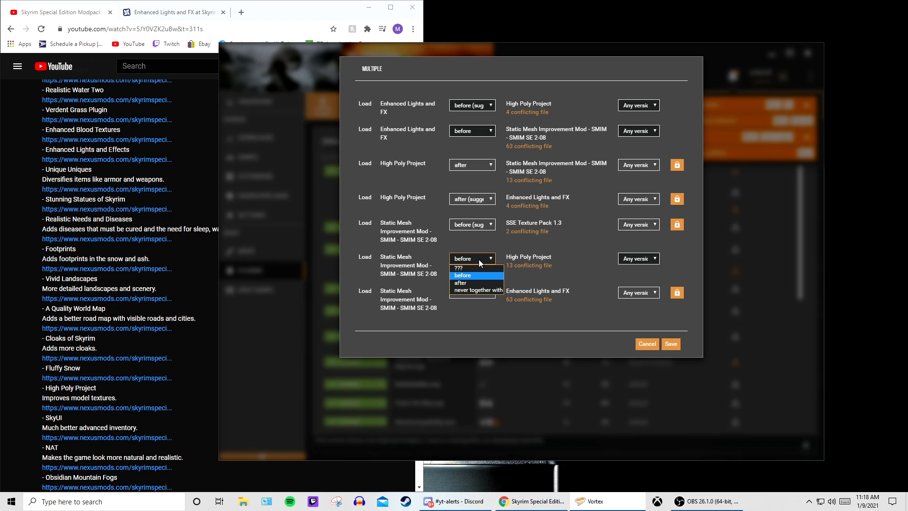
{"action": "left_click", "coordinate": [479, 262]}
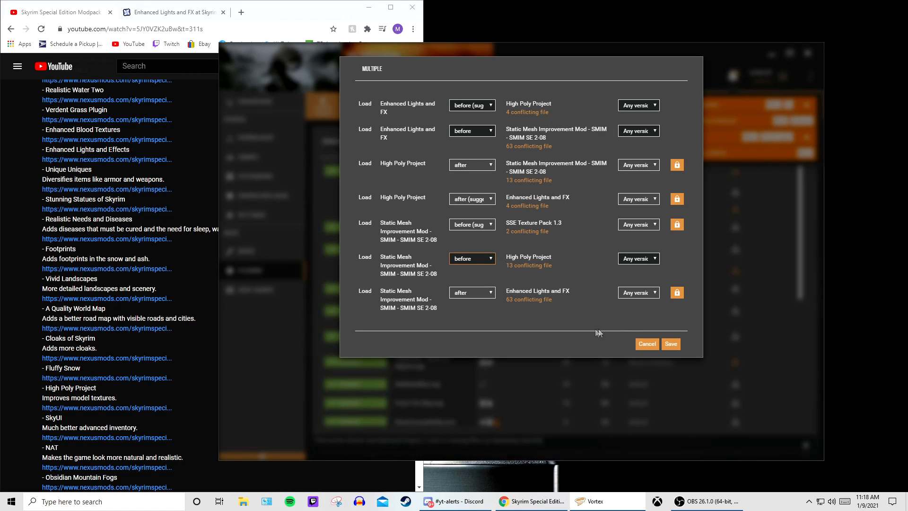
{"action": "left_click", "coordinate": [670, 344]}
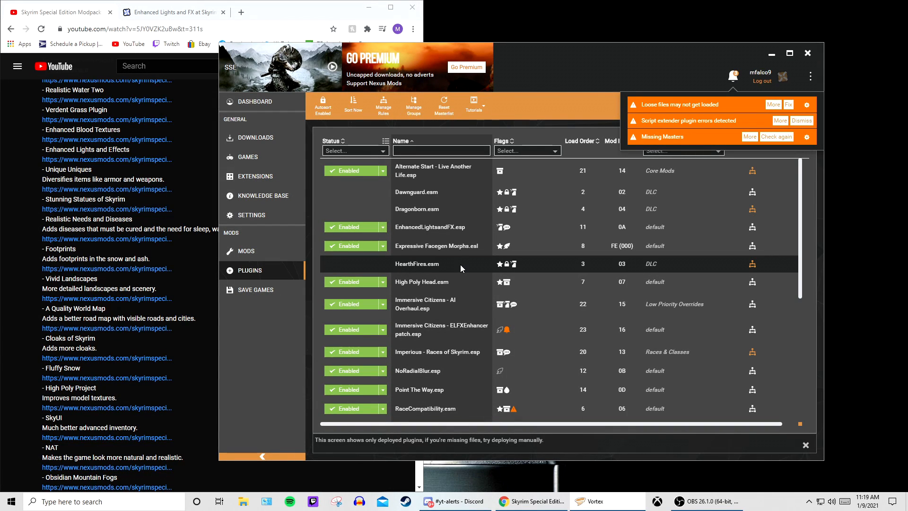
Step: Open the Obsidian Mountain Fogs link in the YouTube description and download the mod into Vortex with the slow download
{"action": "scroll", "coordinate": [73, 246], "scroll_direction": "up", "scroll_amount": 2}
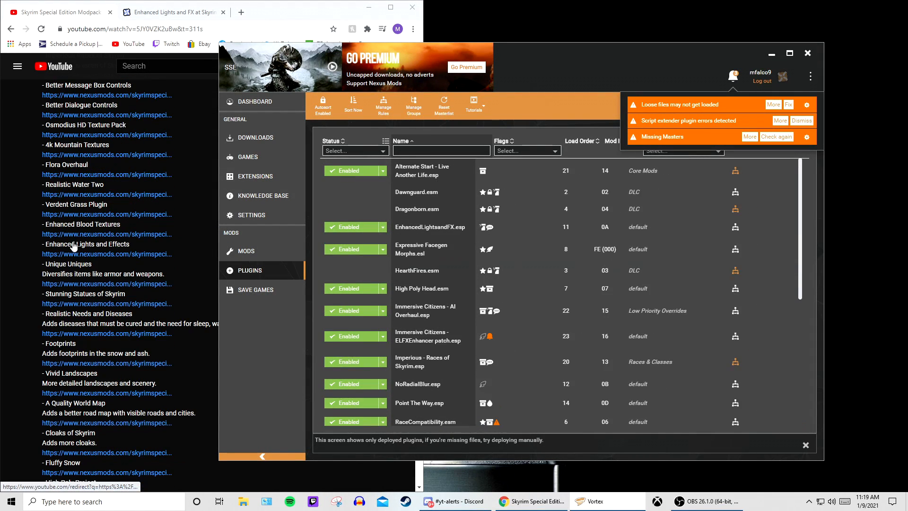
{"action": "scroll", "coordinate": [74, 246], "scroll_direction": "up", "scroll_amount": 1}
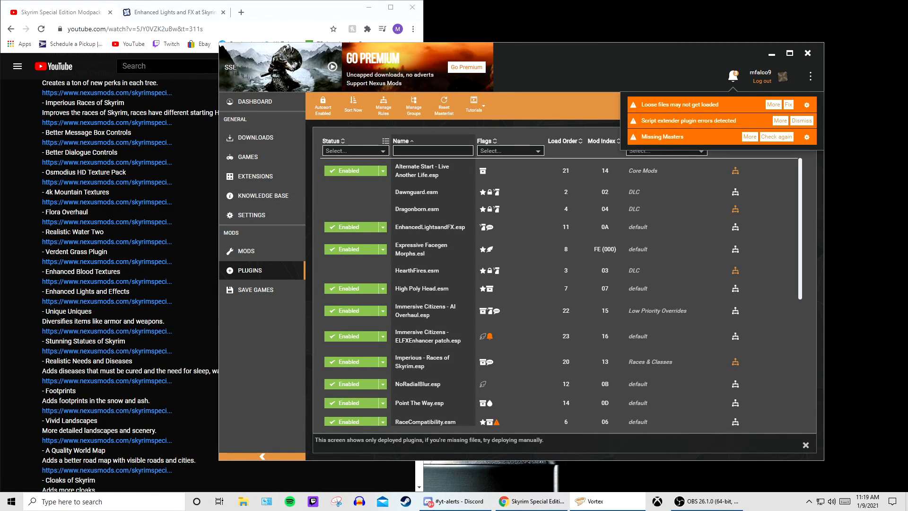
{"action": "scroll", "coordinate": [70, 232], "scroll_direction": "down", "scroll_amount": 5}
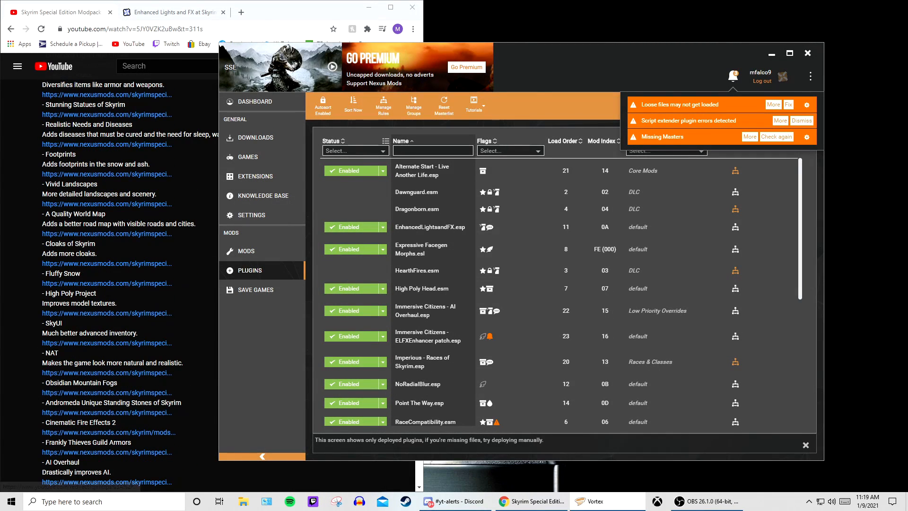
{"action": "left_click", "coordinate": [98, 392]}
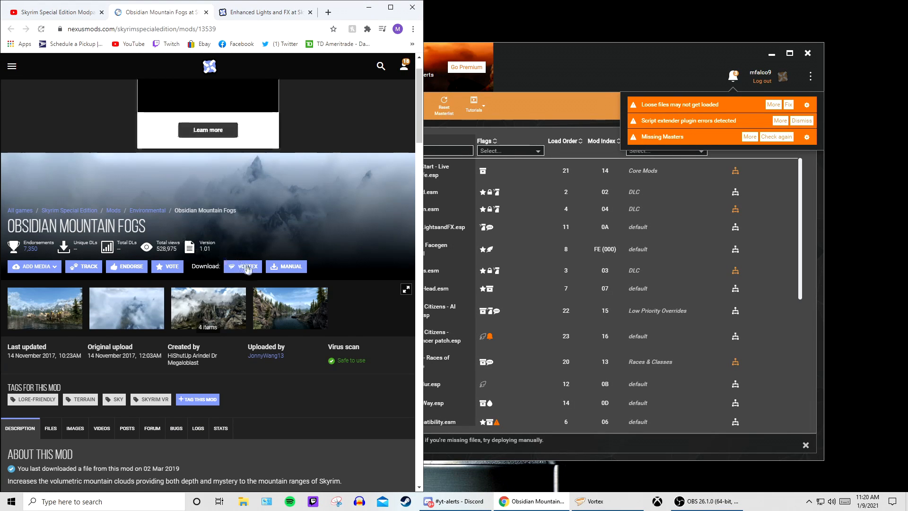
{"action": "left_click", "coordinate": [243, 264]}
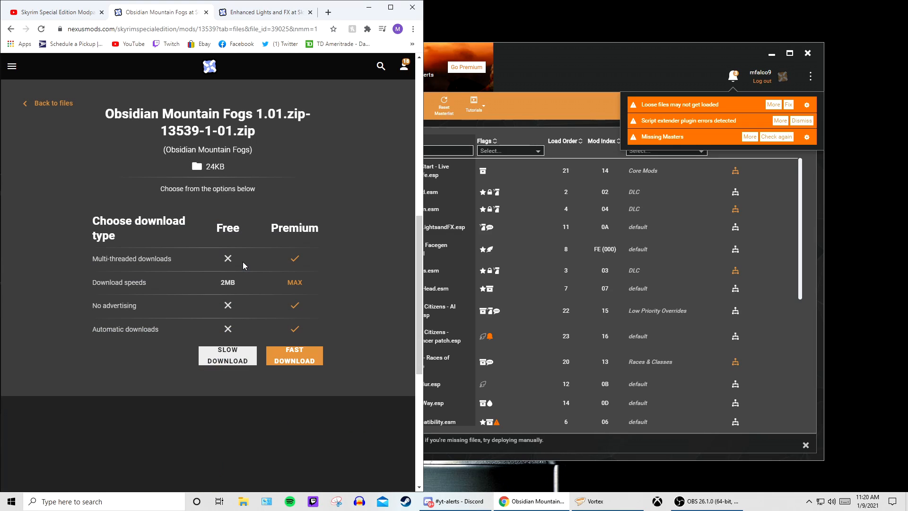
{"action": "left_click", "coordinate": [227, 354]}
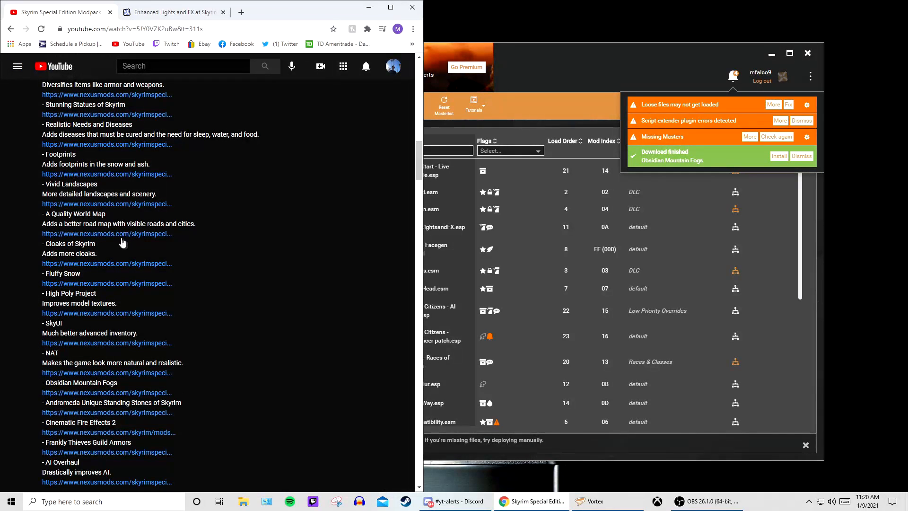
Step: Open the NAT link in the YouTube description, download NAT Stand Alone into Vortex and close the mod pages
{"action": "scroll", "coordinate": [113, 273], "scroll_direction": "down", "scroll_amount": 2}
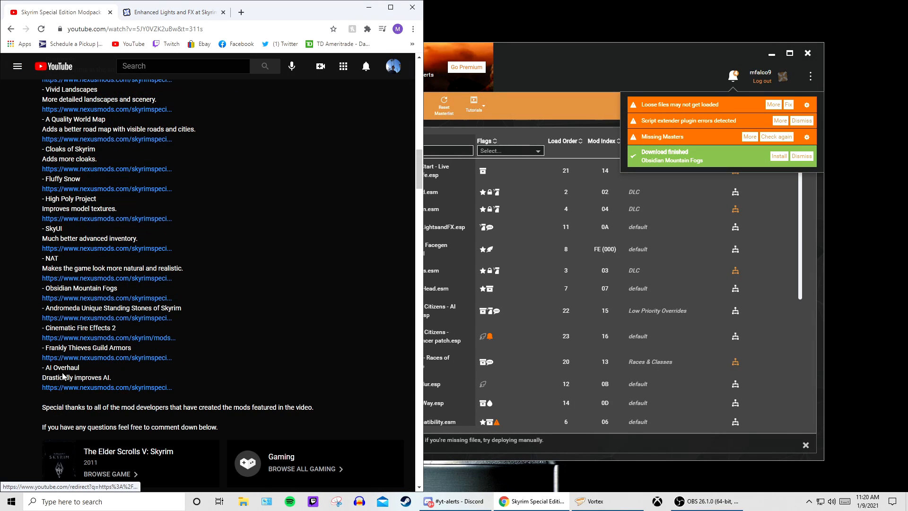
{"action": "left_click", "coordinate": [74, 279]}
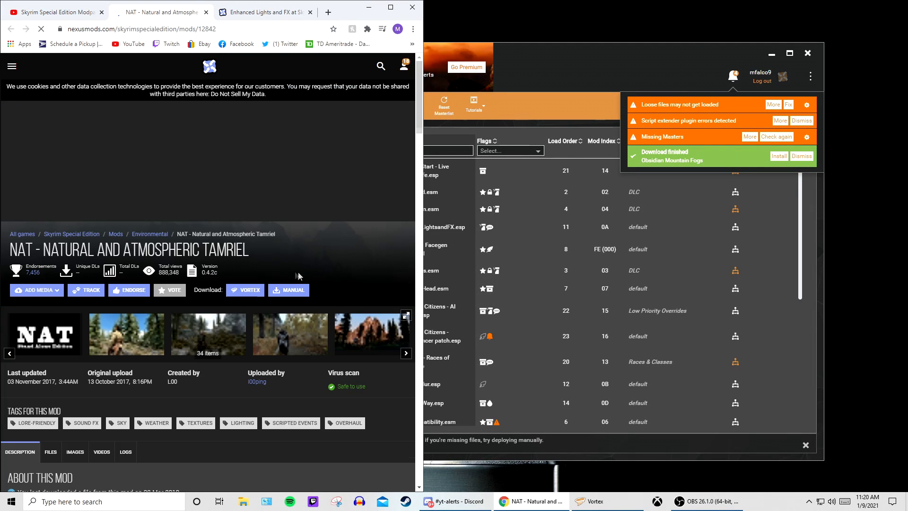
{"action": "left_click", "coordinate": [245, 290]}
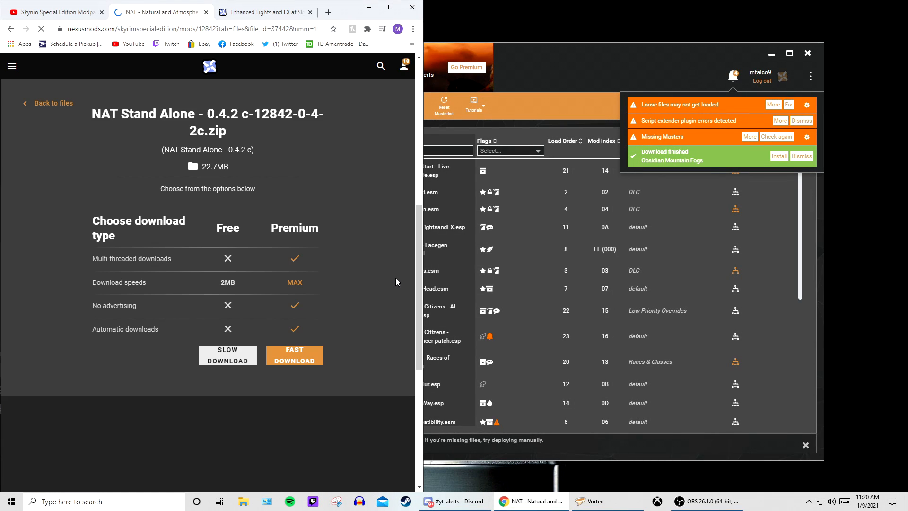
{"action": "left_click", "coordinate": [227, 356]}
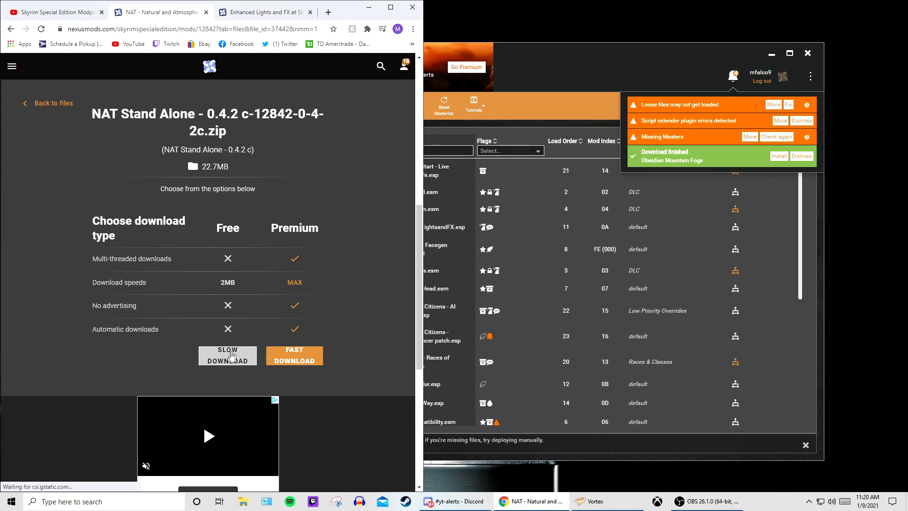
{"action": "key", "text": "ctrl+w"}
{"action": "key", "text": "ctrl+w"}
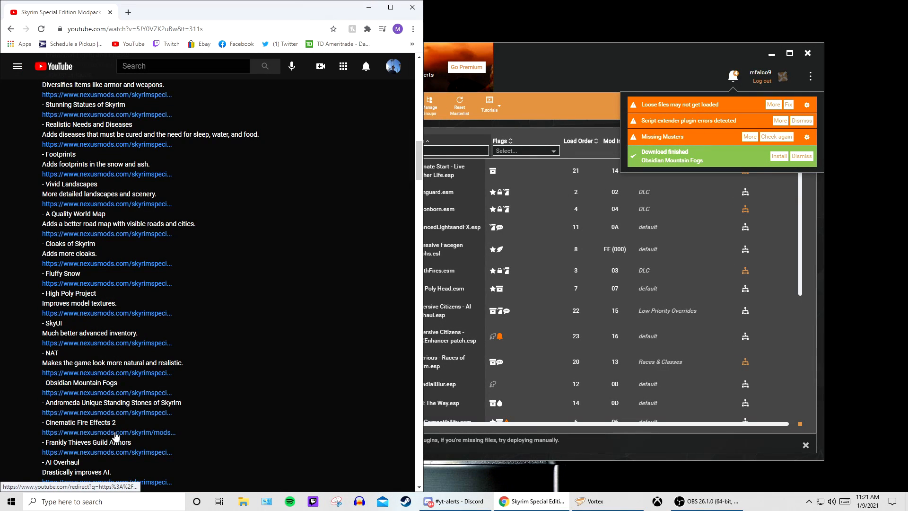
Step: Open the Cinematic Fire Effects 2 link in the YouTube description, download the Skyrim Special Edition alternative version into Vortex and install it
{"action": "scroll", "coordinate": [137, 417], "scroll_direction": "down", "scroll_amount": 2}
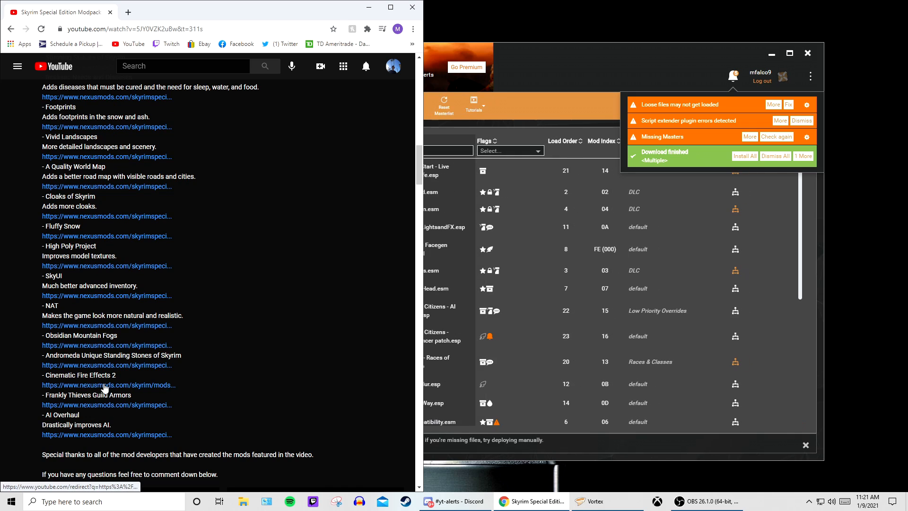
{"action": "left_click", "coordinate": [112, 385]}
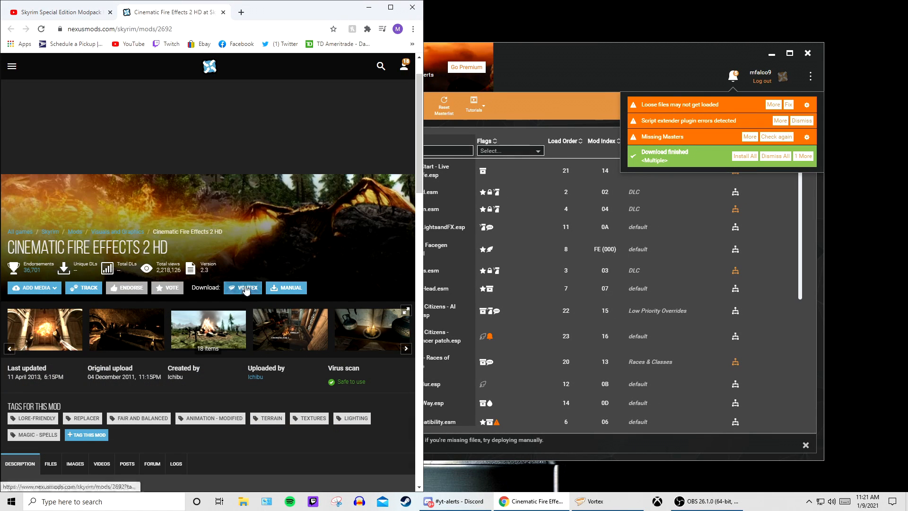
{"action": "left_click", "coordinate": [249, 287]}
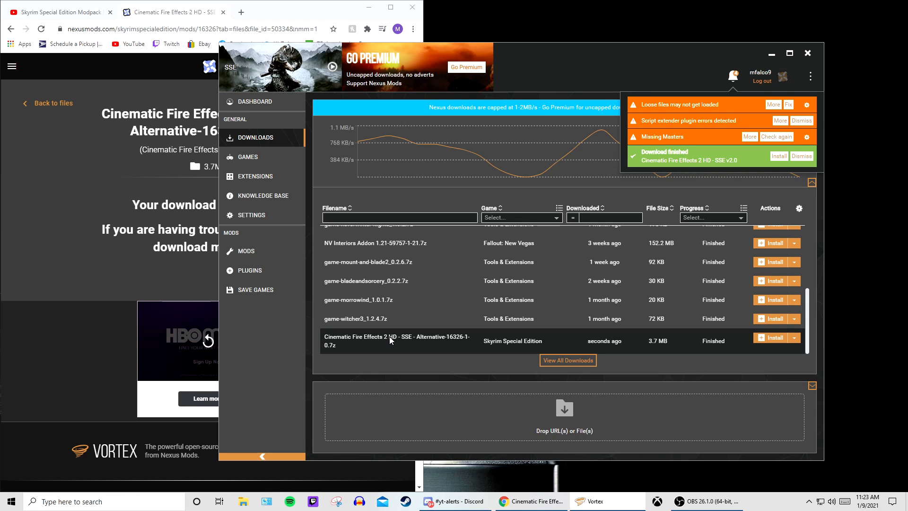
{"action": "left_click", "coordinate": [778, 156]}
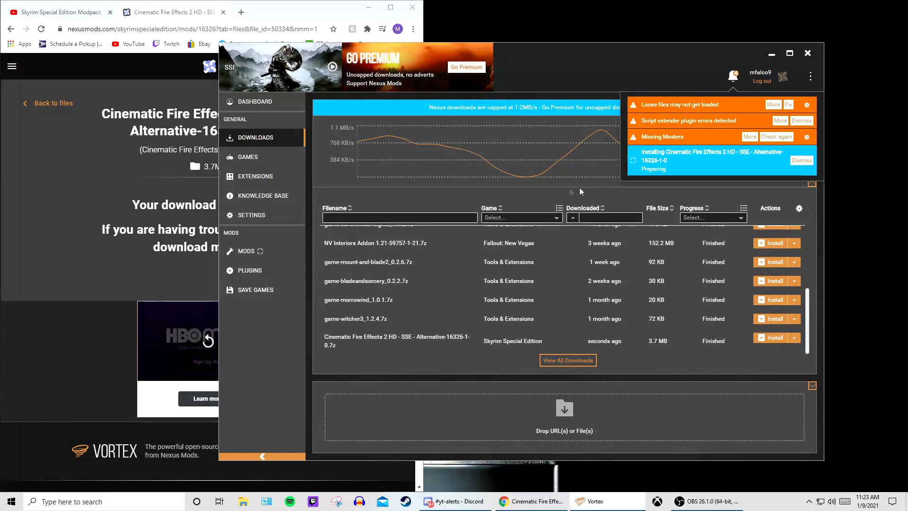
Step: Enable the CinematicFireFX.esp and Obsidian Mountain Fogs.esp plugins and check the rest of the plugin list
{"action": "left_click", "coordinate": [254, 256]}
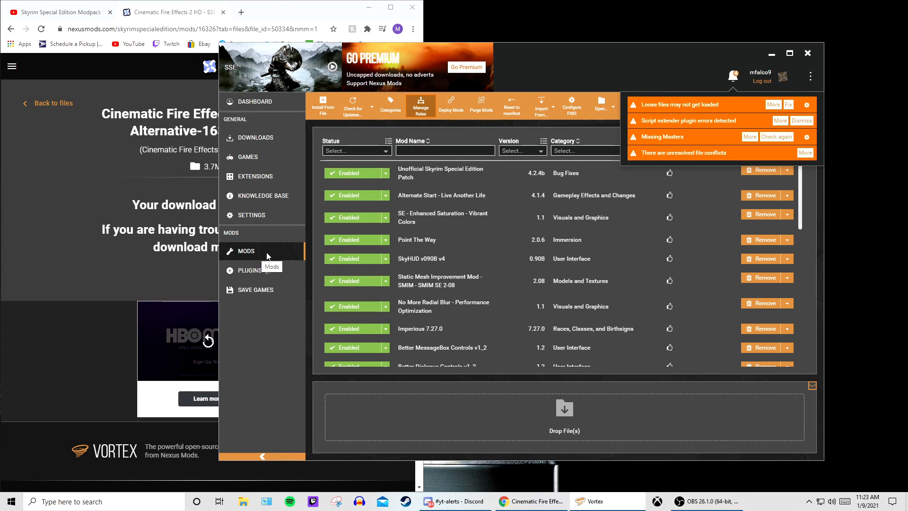
{"action": "scroll", "coordinate": [424, 266], "scroll_direction": "up", "scroll_amount": 6}
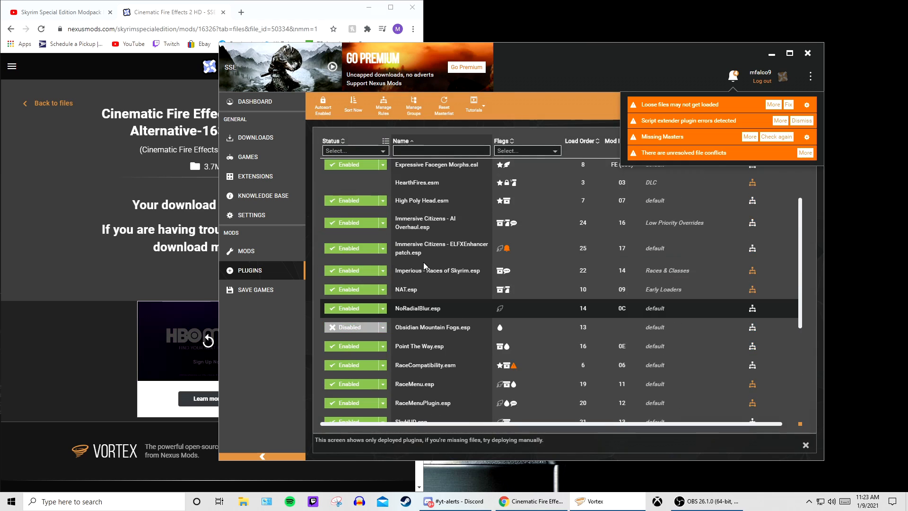
{"action": "scroll", "coordinate": [424, 266], "scroll_direction": "down", "scroll_amount": 4}
{"action": "left_click", "coordinate": [350, 241]}
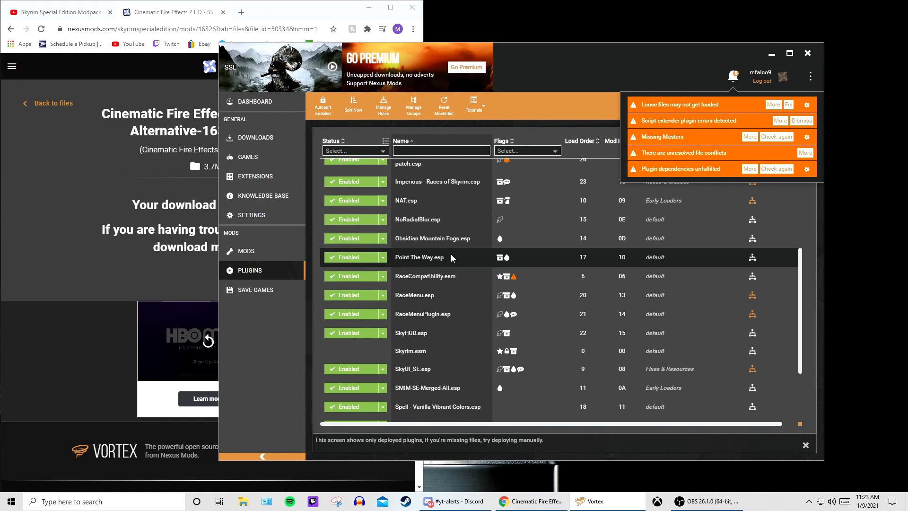
{"action": "scroll", "coordinate": [450, 254], "scroll_direction": "down", "scroll_amount": 3}
{"action": "scroll", "coordinate": [450, 254], "scroll_direction": "up", "scroll_amount": 8}
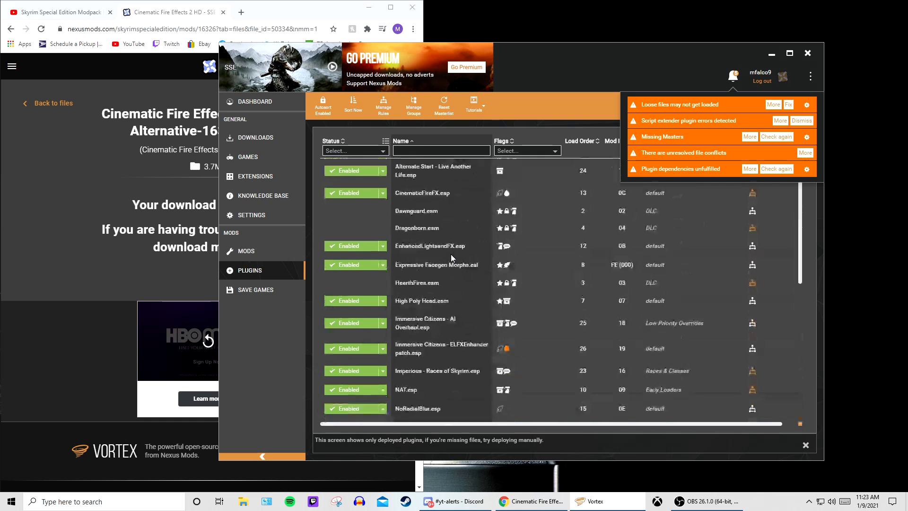
{"action": "scroll", "coordinate": [450, 254], "scroll_direction": "down", "scroll_amount": 3}
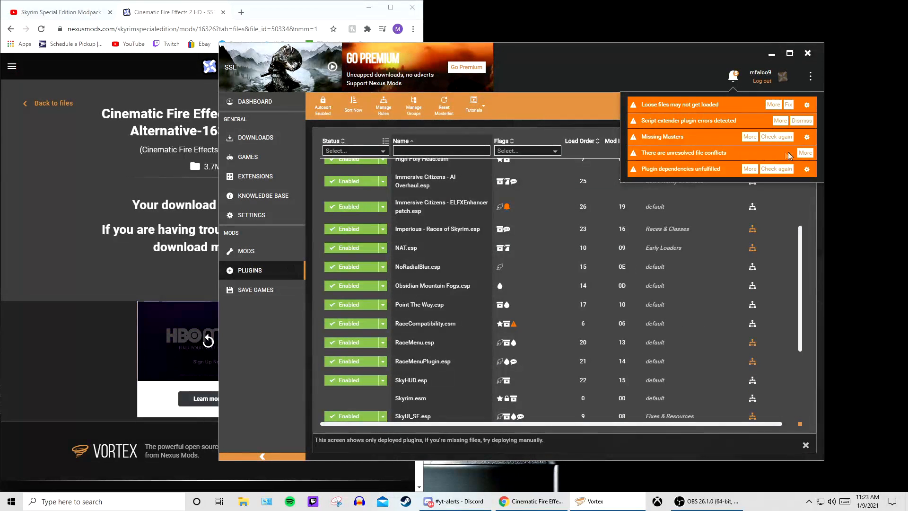
Step: Open the unresolved file conflicts and set Cinematic Fire Effects 2 HD to load after Static Mesh Improvement Mod
{"action": "left_click", "coordinate": [805, 153]}
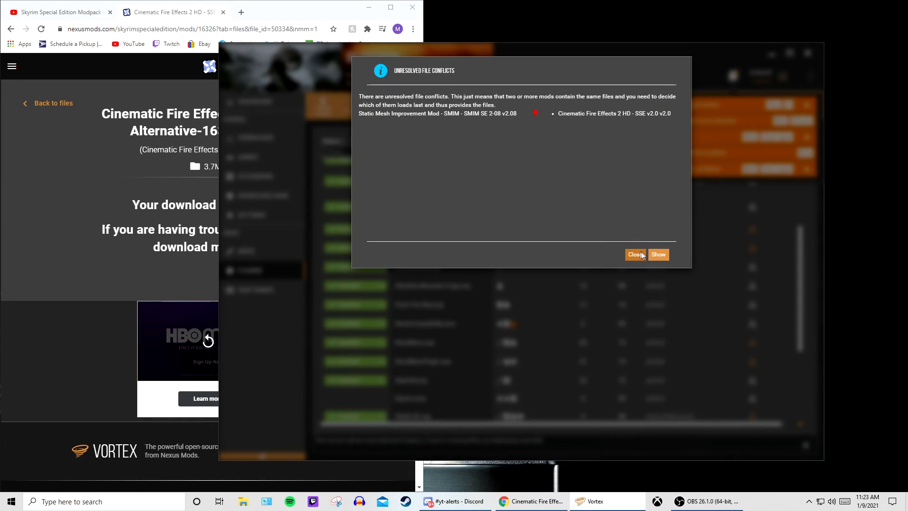
{"action": "left_click", "coordinate": [657, 255]}
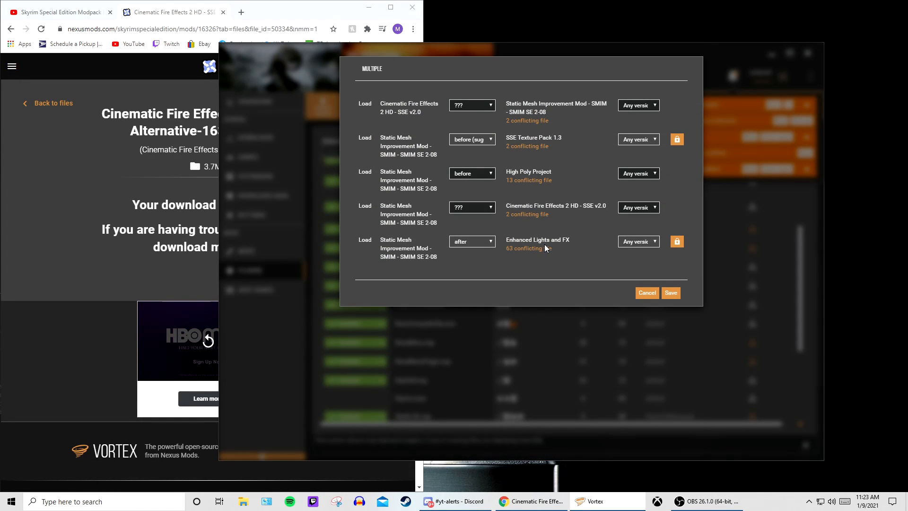
{"action": "left_click", "coordinate": [471, 107]}
{"action": "left_click", "coordinate": [470, 107]}
{"action": "left_click", "coordinate": [487, 108]}
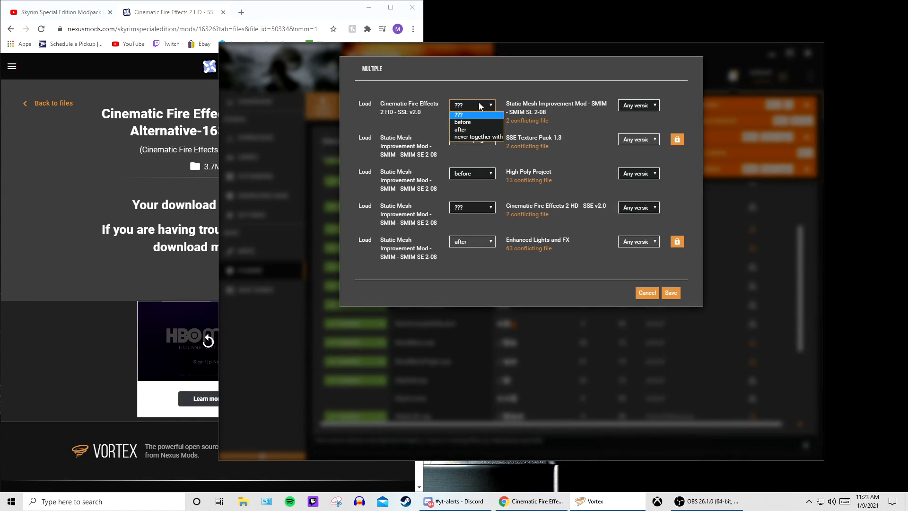
{"action": "left_click", "coordinate": [472, 129]}
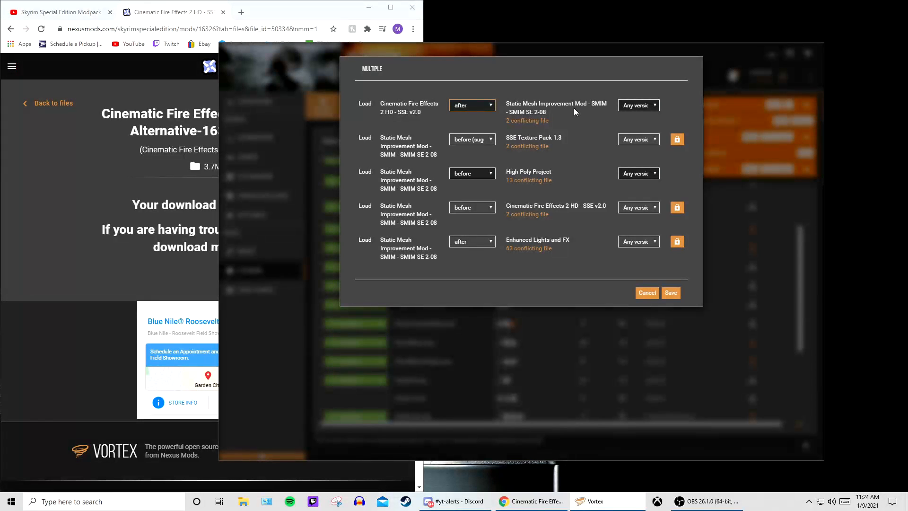
Step: Save the file conflict rules and deploy the mods
{"action": "left_click", "coordinate": [463, 108]}
{"action": "left_click", "coordinate": [475, 105]}
{"action": "left_click", "coordinate": [466, 106]}
{"action": "left_click", "coordinate": [465, 106]}
{"action": "left_click", "coordinate": [670, 292]}
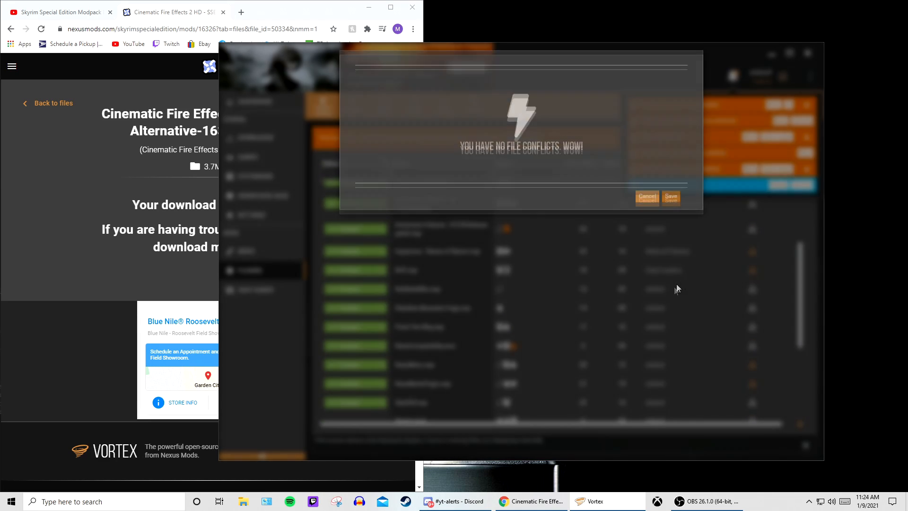
{"action": "left_click", "coordinate": [775, 186]}
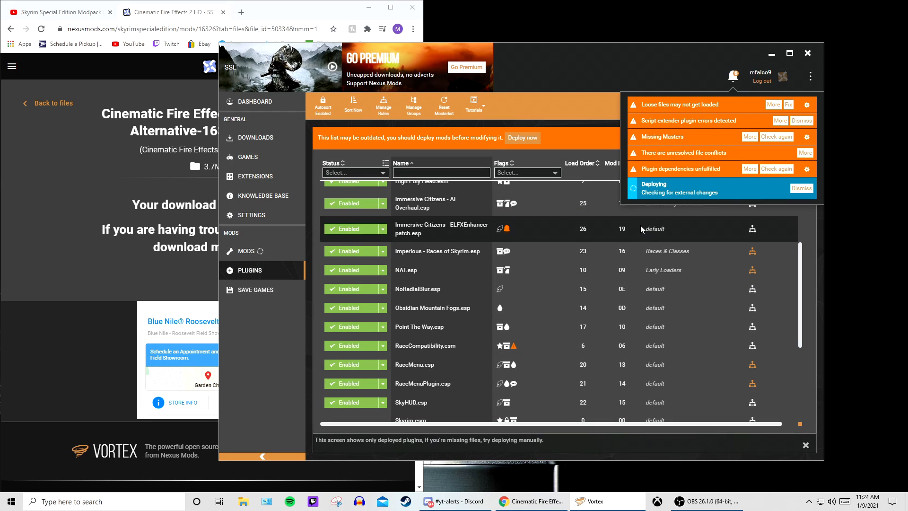
{"action": "scroll", "coordinate": [569, 289], "scroll_direction": "down", "scroll_amount": 3}
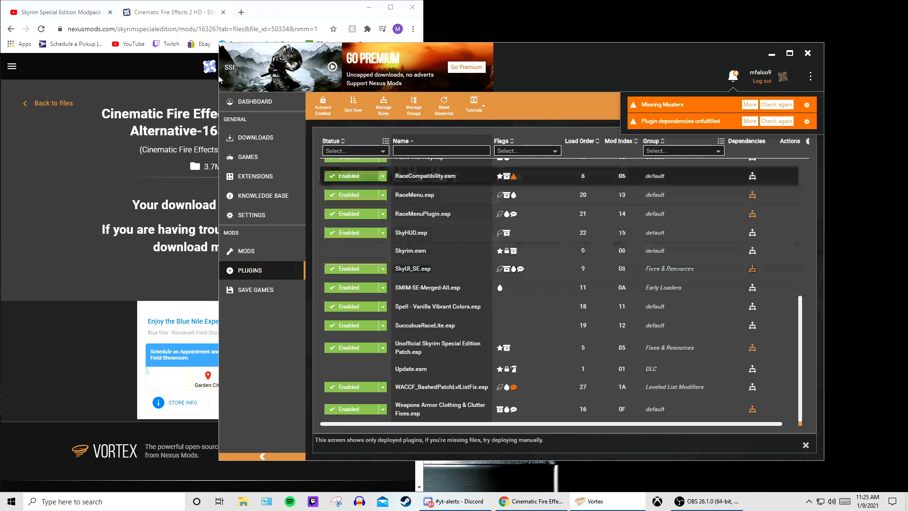
Step: Open the Ordinator Perk Overhaul link in the YouTube description, download Ordinator 9.30.0 into Vortex and close the mod pages
{"action": "left_click", "coordinate": [85, 13]}
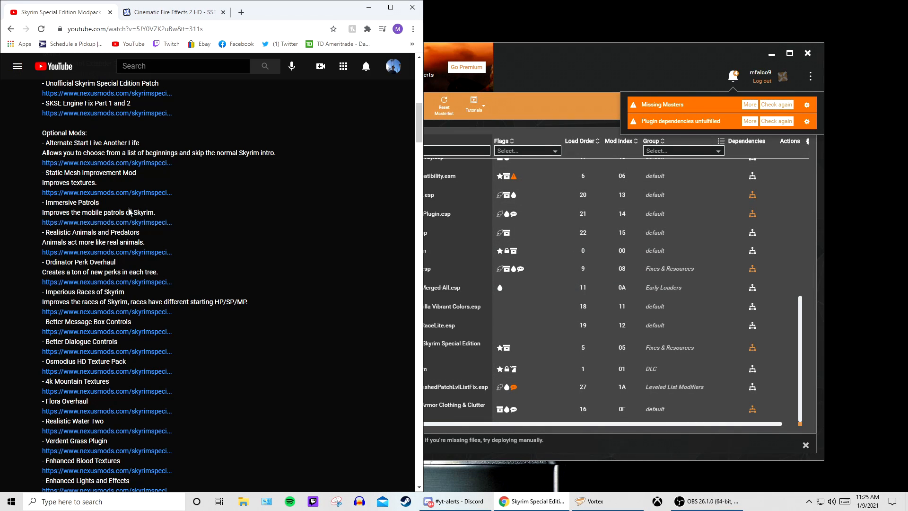
{"action": "scroll", "coordinate": [76, 264], "scroll_direction": "down", "scroll_amount": 1}
{"action": "left_click", "coordinate": [81, 235]}
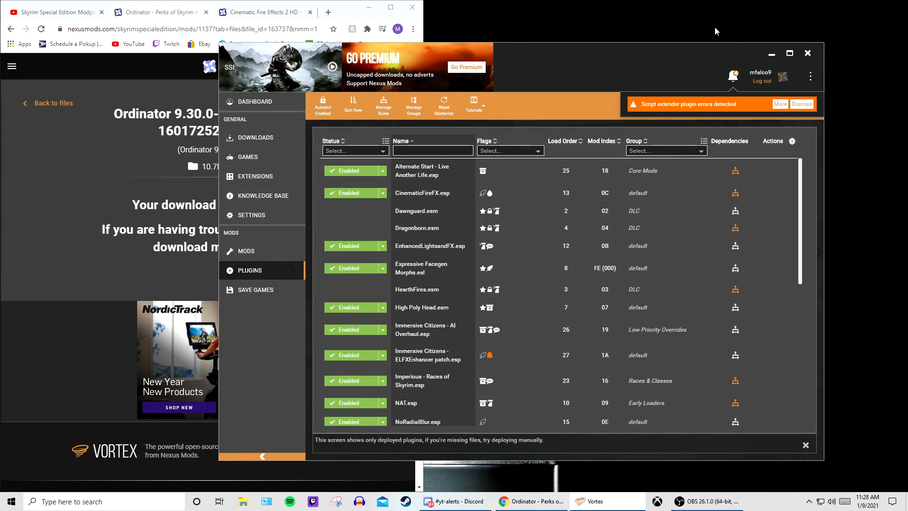
{"action": "left_click", "coordinate": [346, 17]}
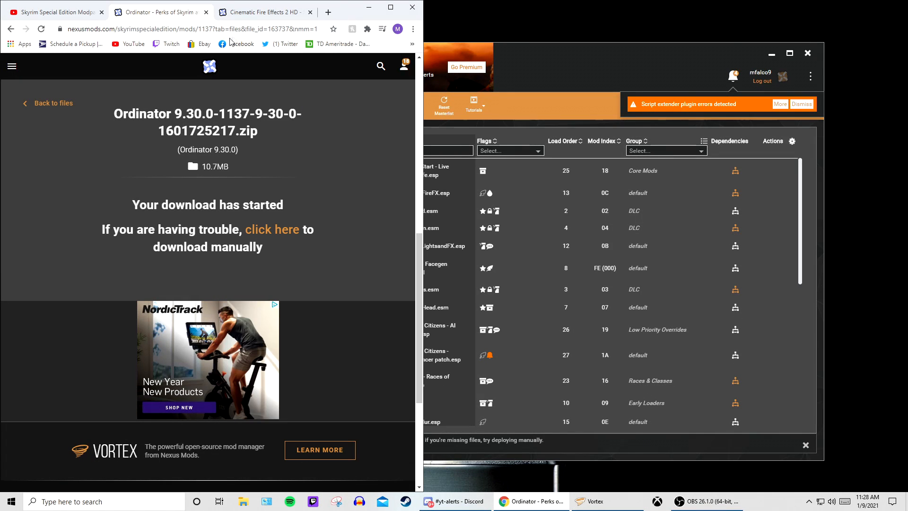
{"action": "left_click", "coordinate": [206, 12]}
{"action": "left_click", "coordinate": [206, 12]}
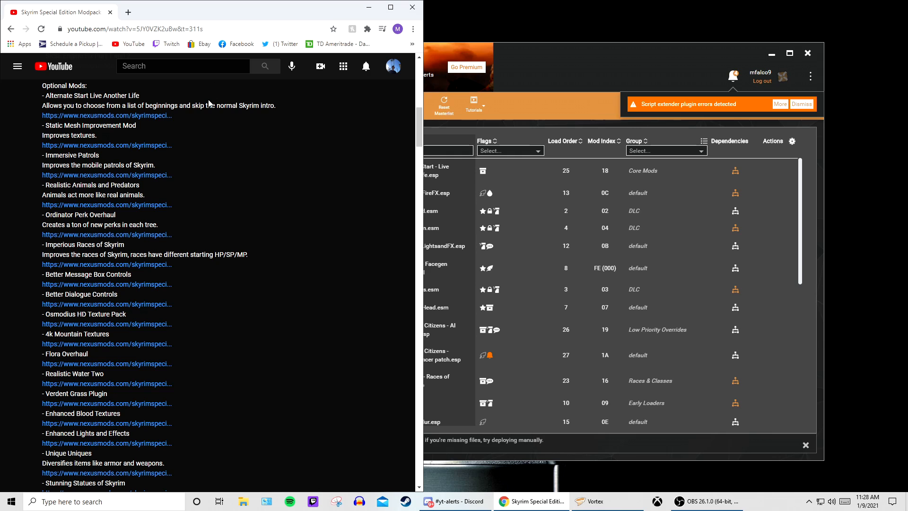
Step: Open the 4k Mountain Textures link in the YouTube description and download Gecko's 4K Mountain Textures (4096) into Vortex with the slow download
{"action": "scroll", "coordinate": [99, 165], "scroll_direction": "down", "scroll_amount": 1}
{"action": "left_click", "coordinate": [91, 298]}
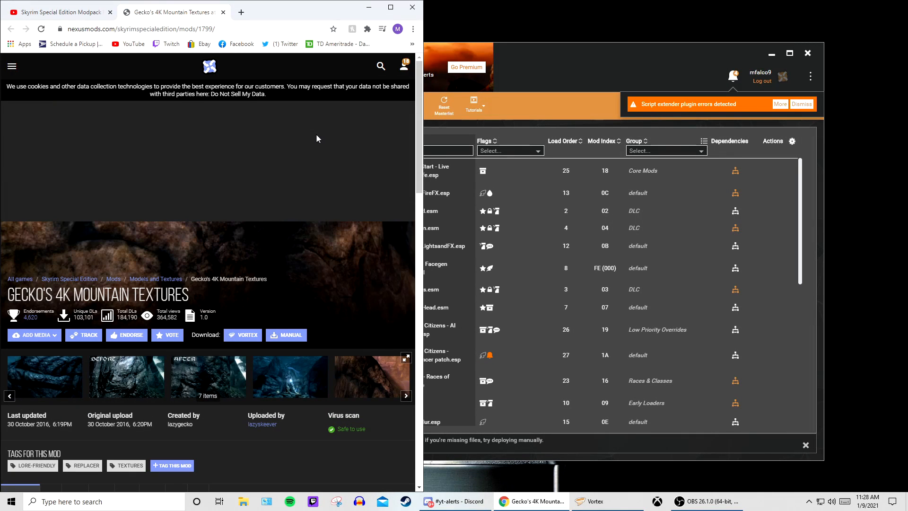
{"action": "scroll", "coordinate": [317, 134], "scroll_direction": "down", "scroll_amount": 5}
{"action": "scroll", "coordinate": [296, 166], "scroll_direction": "down", "scroll_amount": 3}
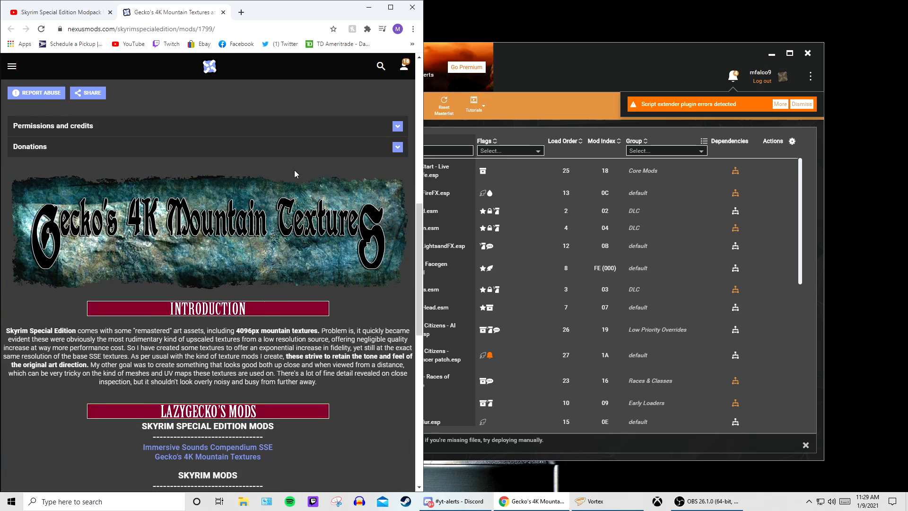
{"action": "scroll", "coordinate": [295, 173], "scroll_direction": "up", "scroll_amount": 2}
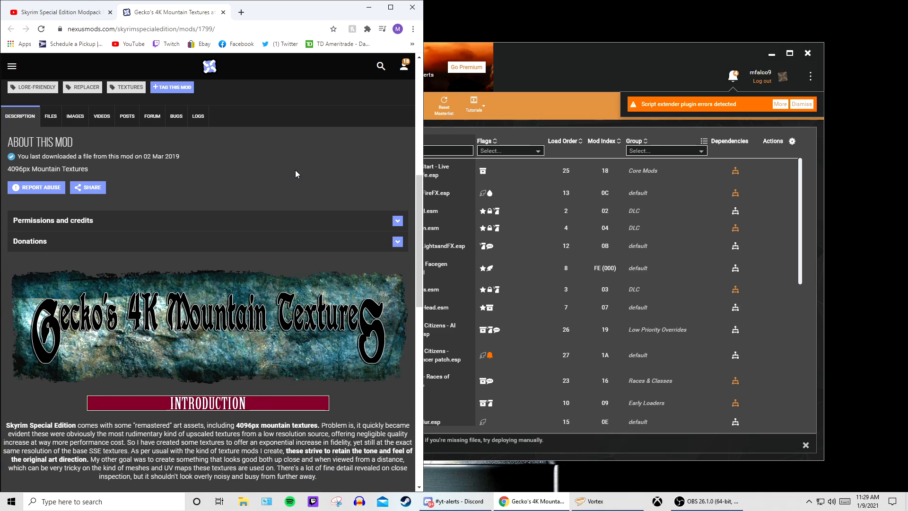
{"action": "scroll", "coordinate": [295, 169], "scroll_direction": "down", "scroll_amount": 12}
{"action": "scroll", "coordinate": [296, 170], "scroll_direction": "up", "scroll_amount": 6}
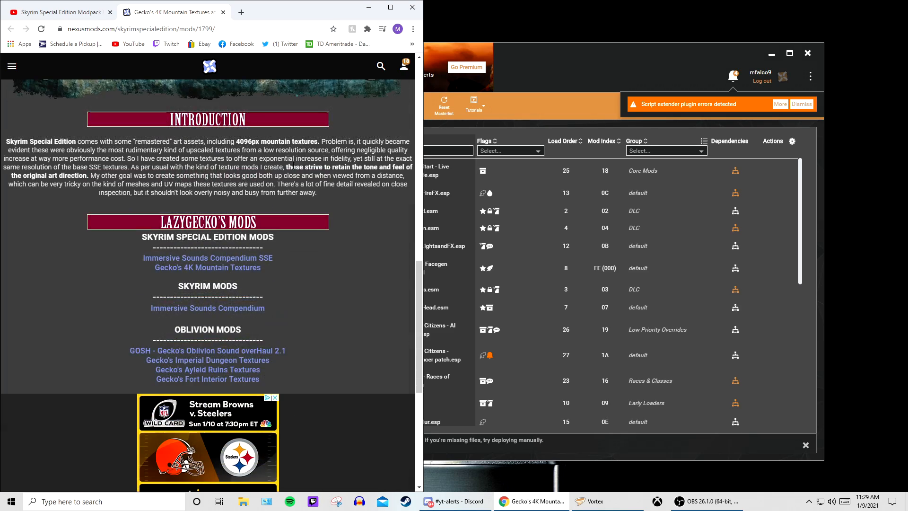
{"action": "scroll", "coordinate": [294, 164], "scroll_direction": "up", "scroll_amount": 7}
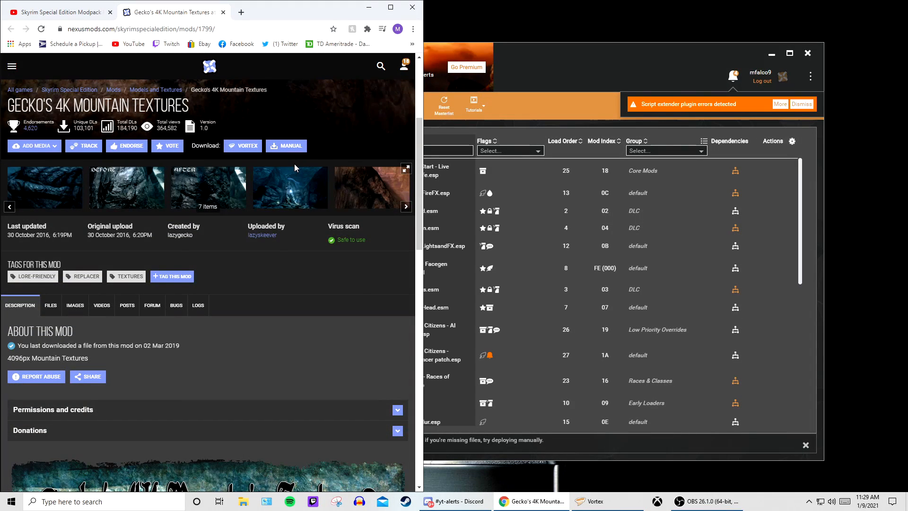
{"action": "scroll", "coordinate": [294, 163], "scroll_direction": "up", "scroll_amount": 2}
{"action": "scroll", "coordinate": [78, 109], "scroll_direction": "down", "scroll_amount": 1}
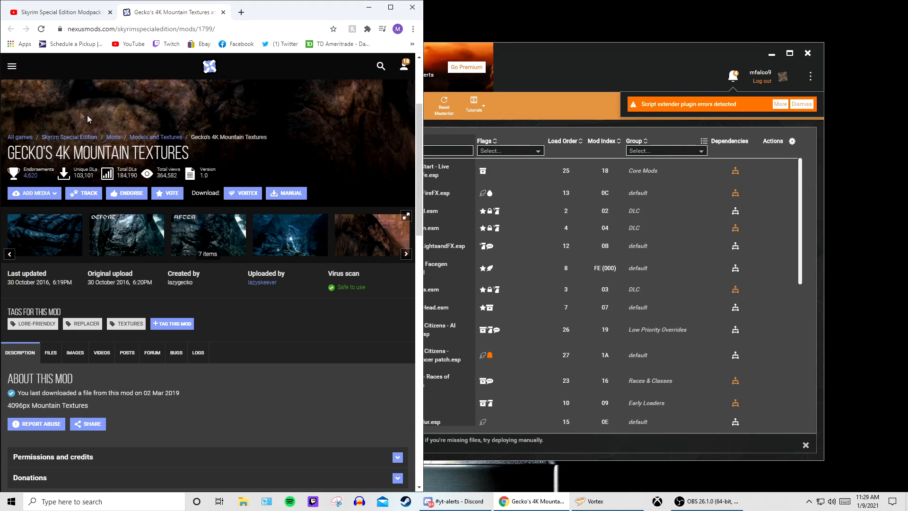
{"action": "left_click", "coordinate": [242, 193]}
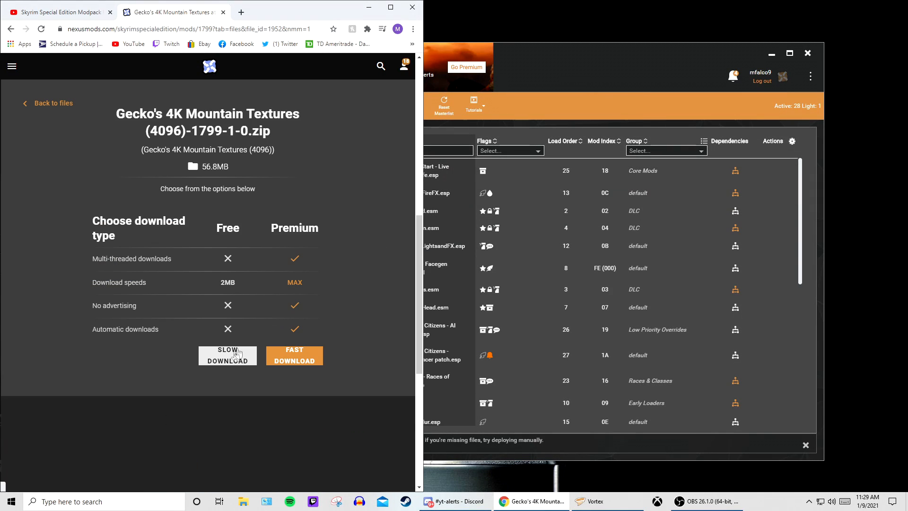
{"action": "left_click", "coordinate": [233, 357]}
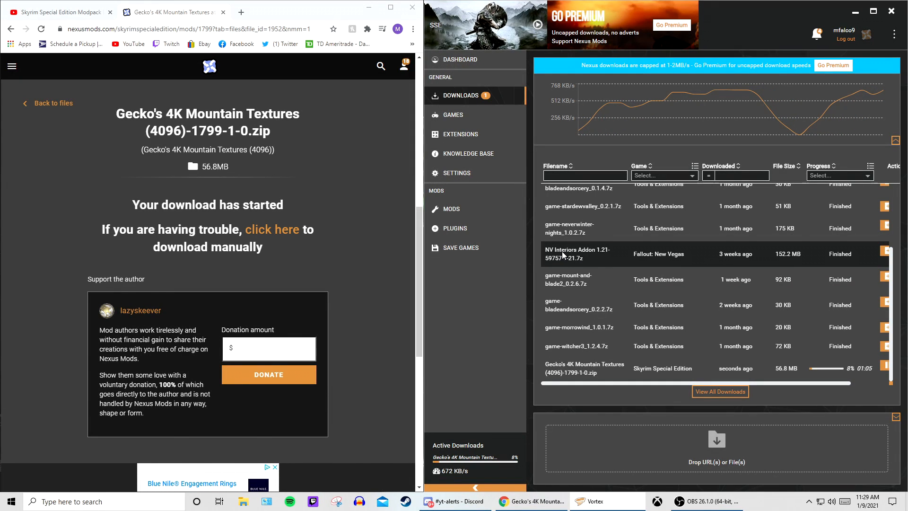
Step: Download Skyrim Flora Overhaul SE v2.72D from the Flora Overhaul page into Vortex with the slow download
{"action": "left_click", "coordinate": [243, 335]}
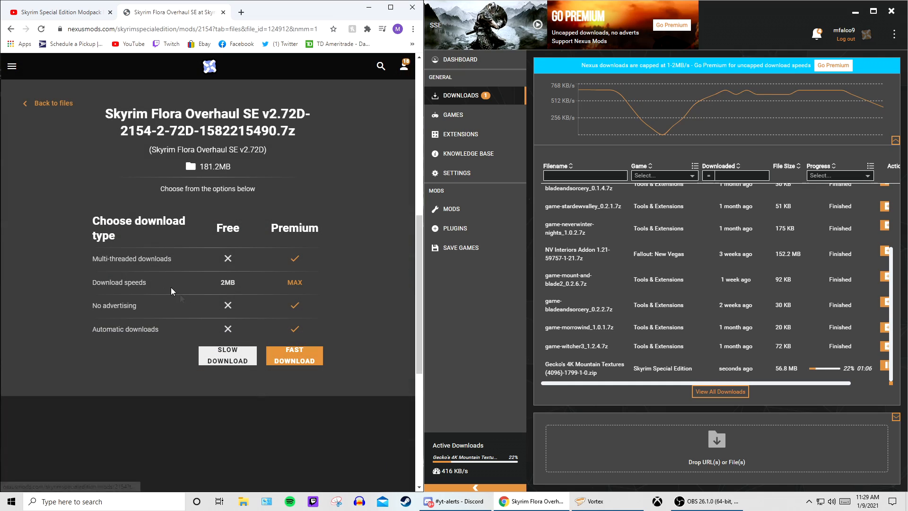
{"action": "left_click", "coordinate": [228, 355]}
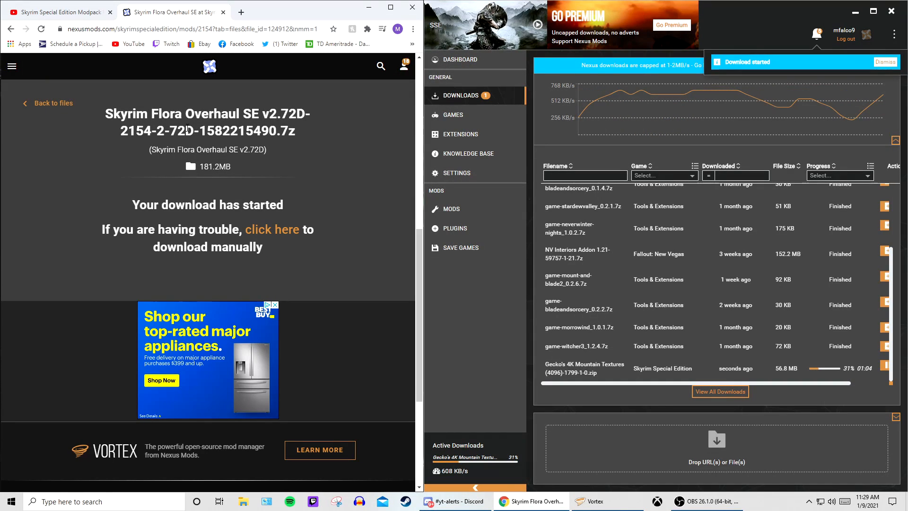
Step: Find the Skyrim 3D Trees and Plants mod page, download the mod into Vortex and close the page
{"action": "left_click", "coordinate": [175, 29]}
{"action": "type", "text": "3d s"}
{"action": "key", "text": "BackSpace"}
{"action": "type", "text": "tree"}
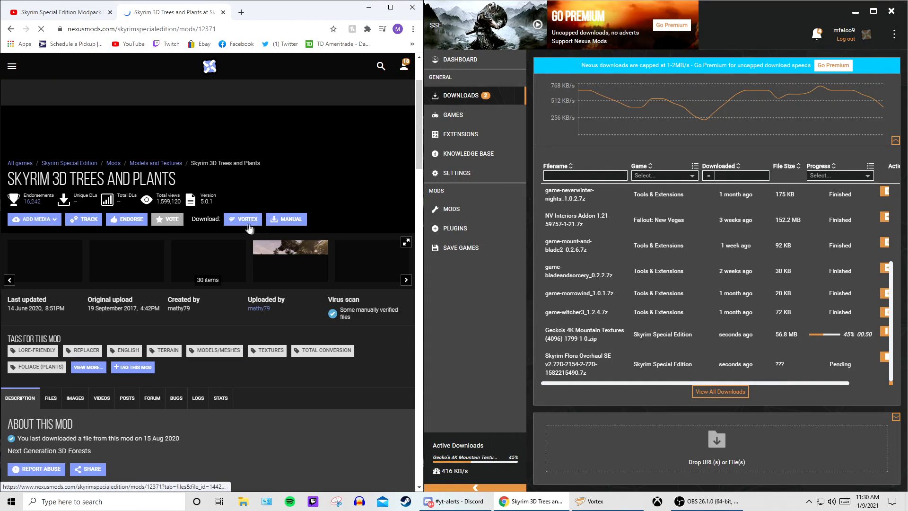
{"action": "left_click", "coordinate": [248, 221]}
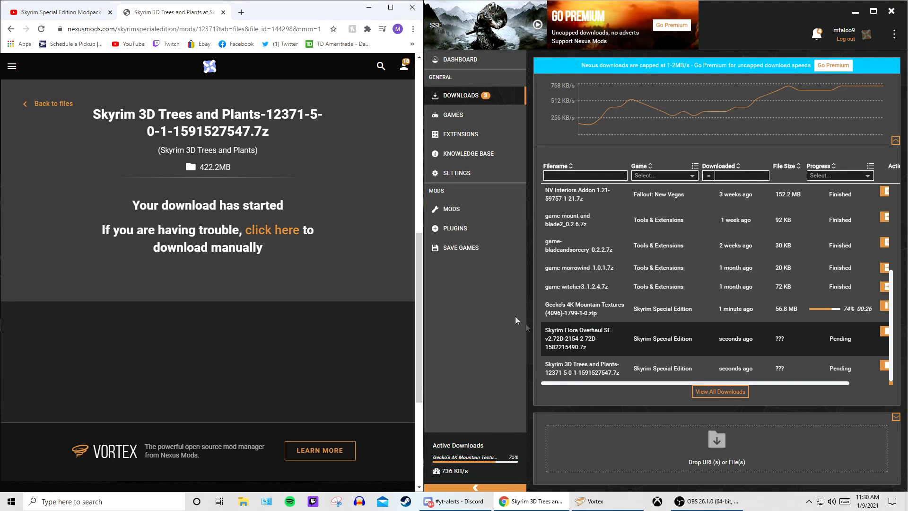
{"action": "left_click", "coordinate": [225, 29]}
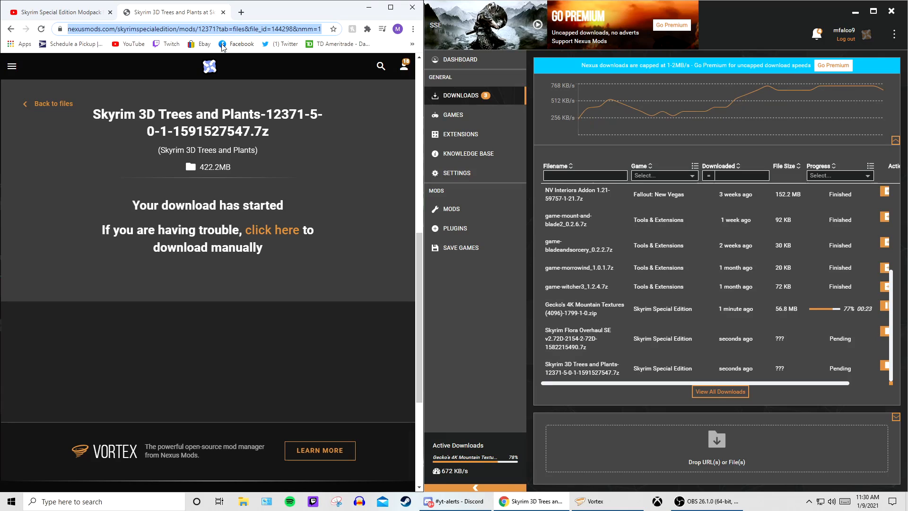
{"action": "left_click", "coordinate": [223, 12]}
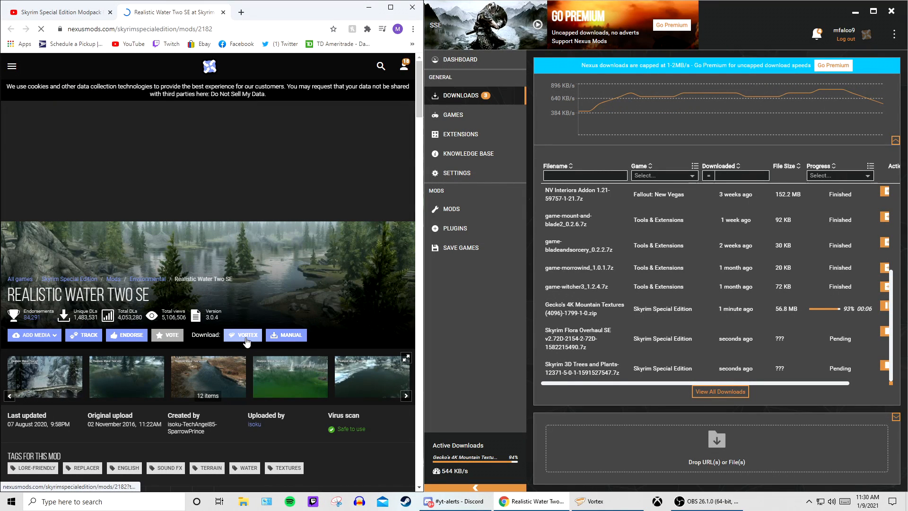
Step: Download Realistic Water Two SE v3.0.4 into Vortex with the slow download and close the mod page
{"action": "left_click", "coordinate": [246, 337]}
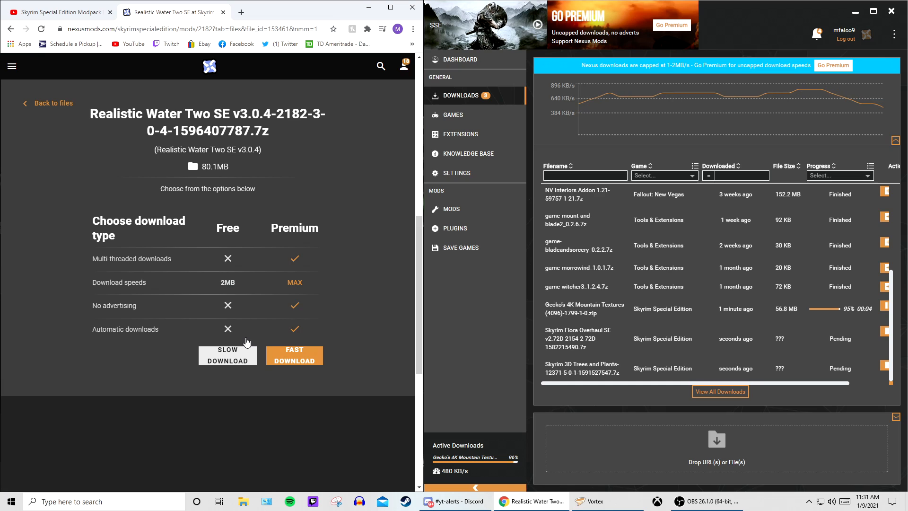
{"action": "left_click", "coordinate": [242, 352]}
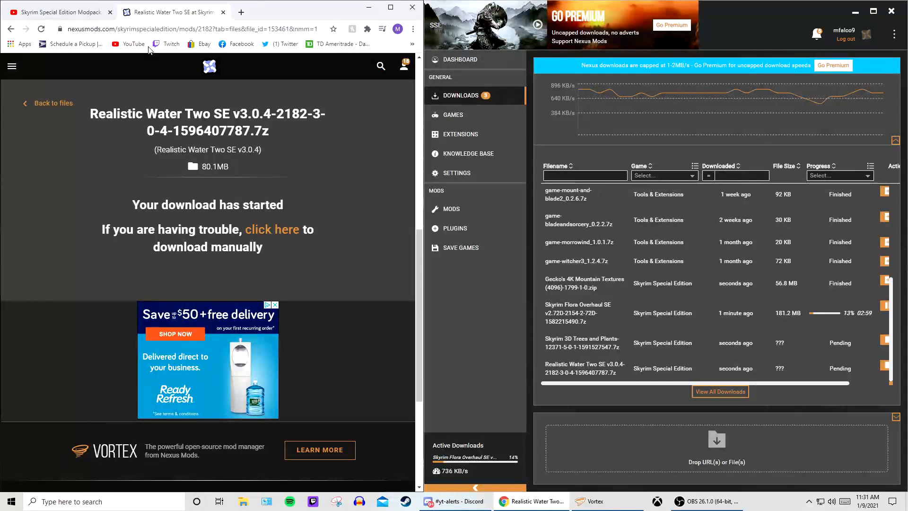
{"action": "left_click", "coordinate": [223, 13]}
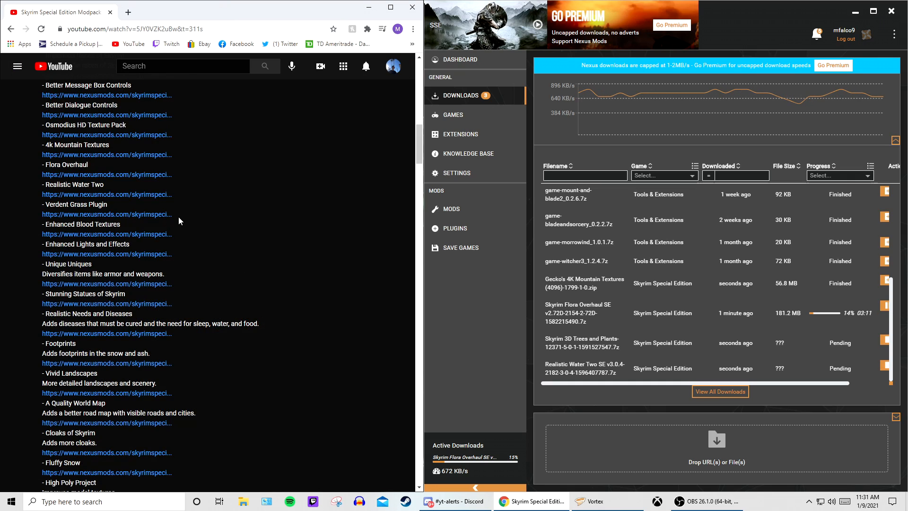
Step: Open the Verdent Grass Plugin link in the YouTube description and download Verdant 1.6.1 SSE Edition into Vortex with the slow download
{"action": "scroll", "coordinate": [178, 220], "scroll_direction": "down", "scroll_amount": 3}
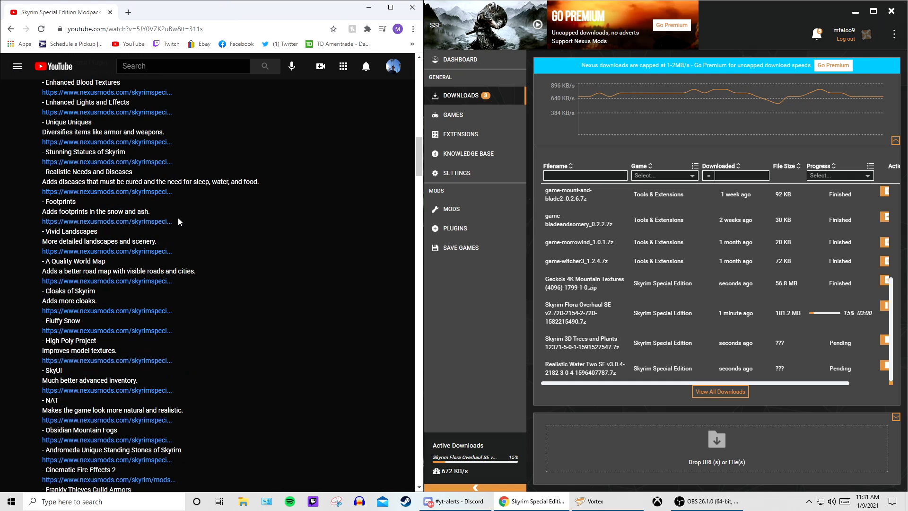
{"action": "scroll", "coordinate": [178, 220], "scroll_direction": "down", "scroll_amount": 1}
{"action": "left_click", "coordinate": [167, 237]}
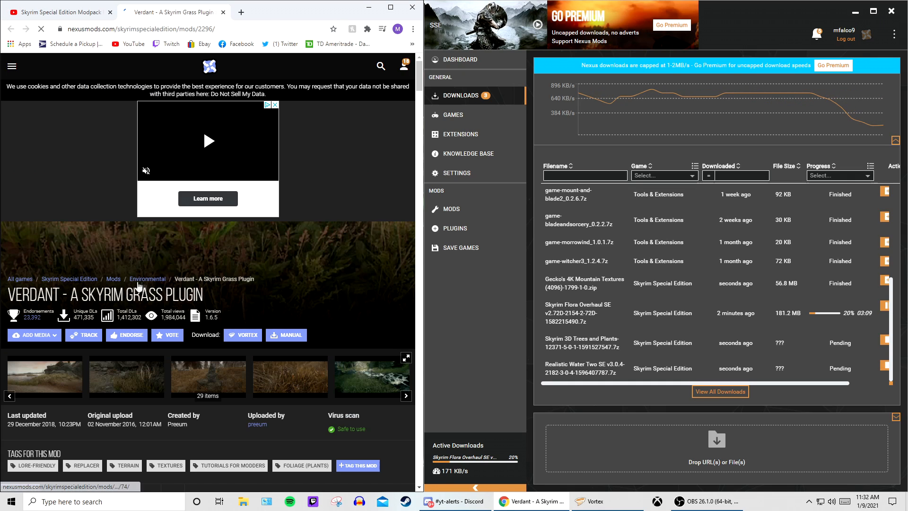
{"action": "left_click", "coordinate": [242, 334]}
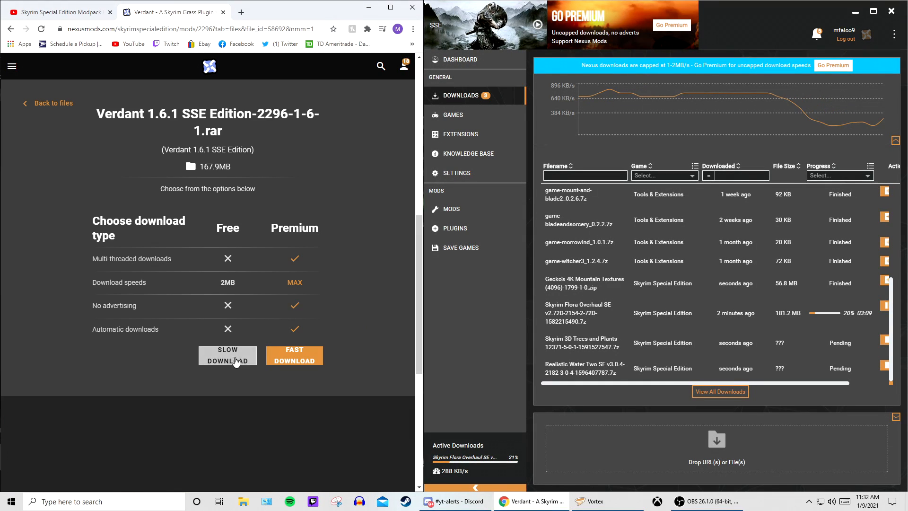
{"action": "left_click", "coordinate": [238, 362]}
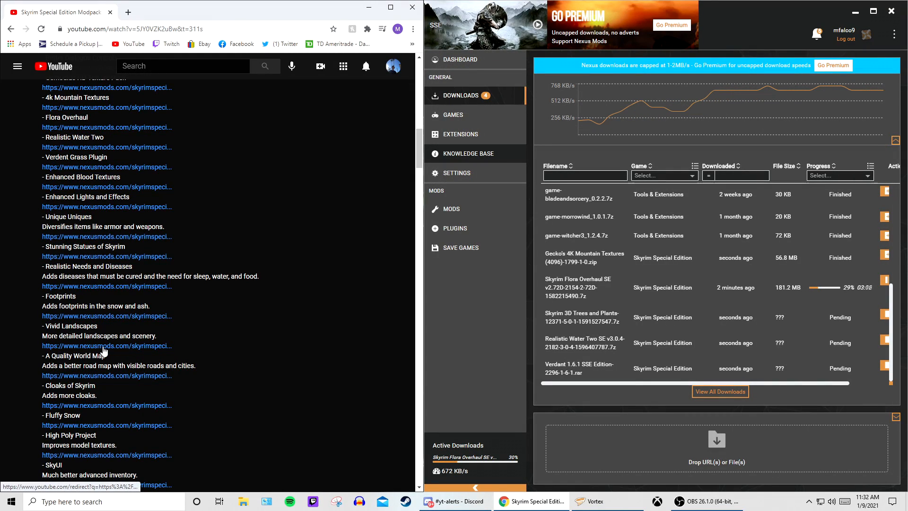
Step: Open the Vivid Landscapes link in the YouTube description and download Vivid Landscapes - Special Edition into Vortex with the slow download
{"action": "left_click", "coordinate": [104, 347]}
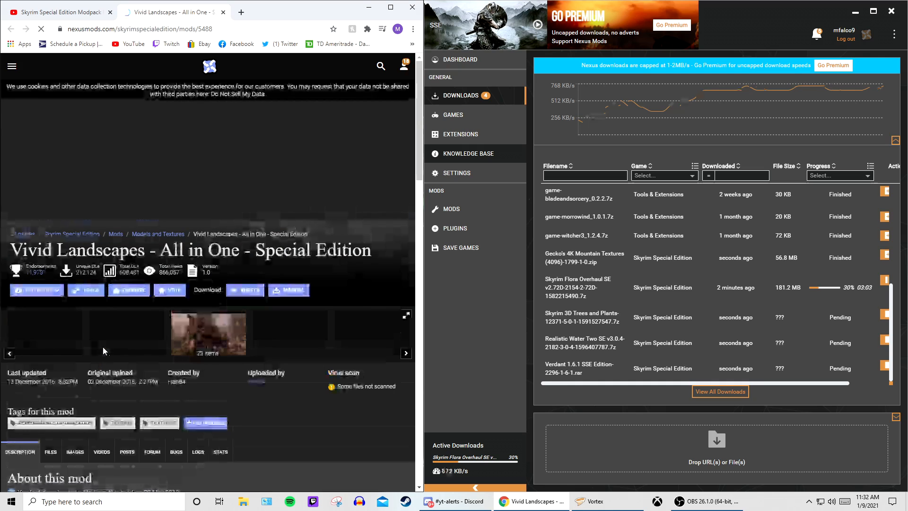
{"action": "scroll", "coordinate": [139, 300], "scroll_direction": "down", "scroll_amount": 1}
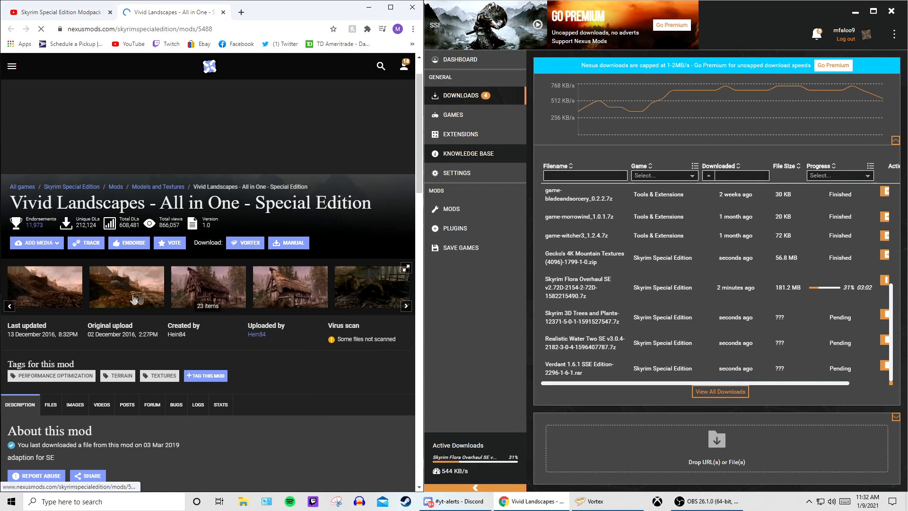
{"action": "scroll", "coordinate": [194, 289], "scroll_direction": "down", "scroll_amount": 3}
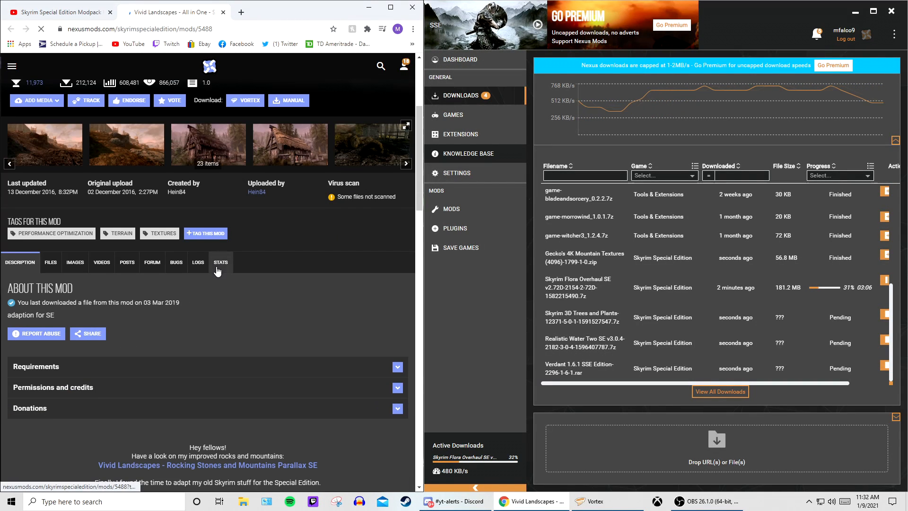
{"action": "scroll", "coordinate": [262, 254], "scroll_direction": "down", "scroll_amount": 1}
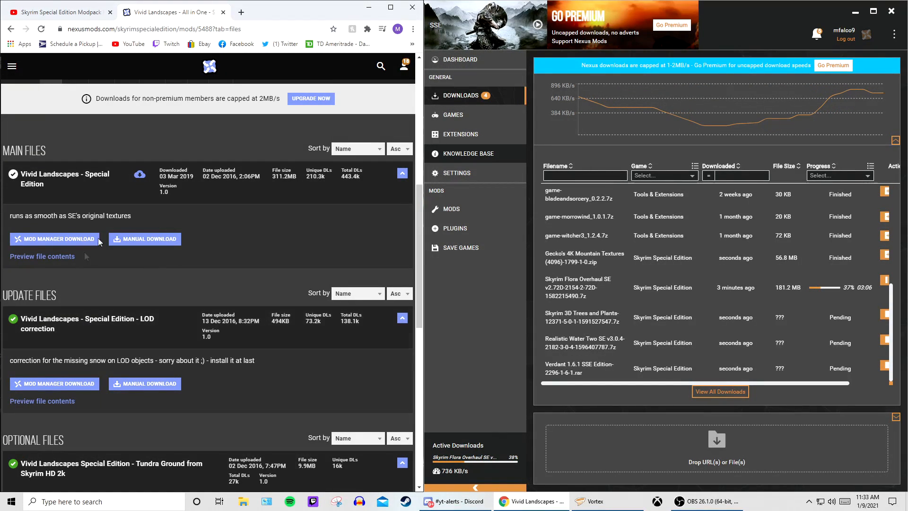
{"action": "left_click", "coordinate": [67, 240]}
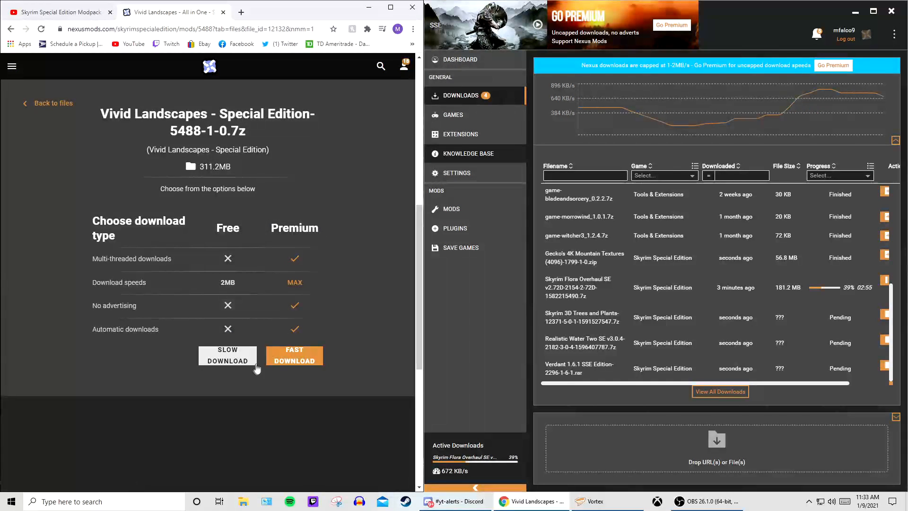
{"action": "left_click", "coordinate": [232, 359]}
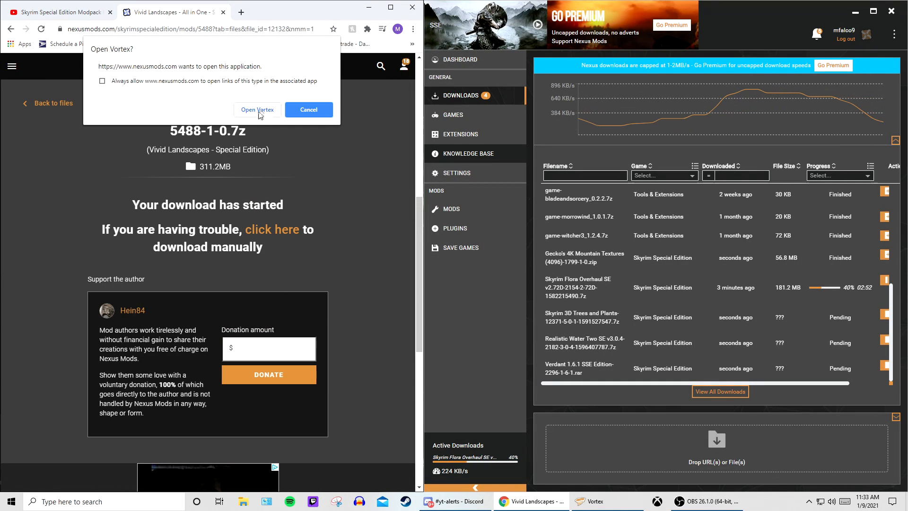
{"action": "left_click", "coordinate": [263, 113]}
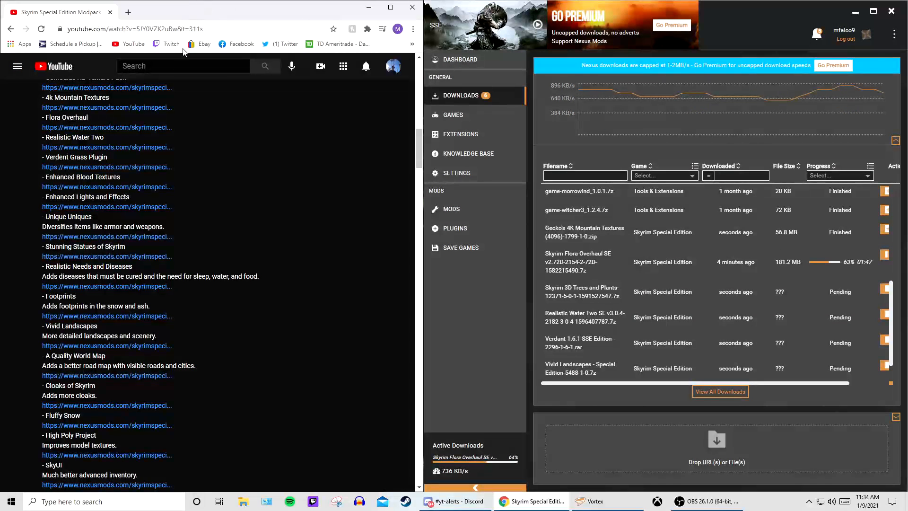
Step: Open the A Quality World Map link and download the optional Clear Map Skies file into Vortex with the slow download
{"action": "scroll", "coordinate": [153, 298], "scroll_direction": "down", "scroll_amount": 1}
{"action": "left_click", "coordinate": [118, 329]}
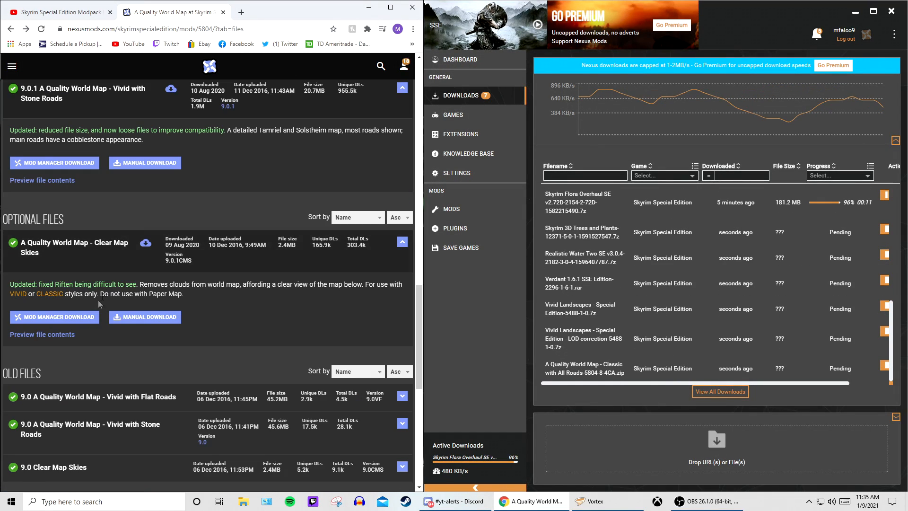
{"action": "left_click", "coordinate": [90, 316]}
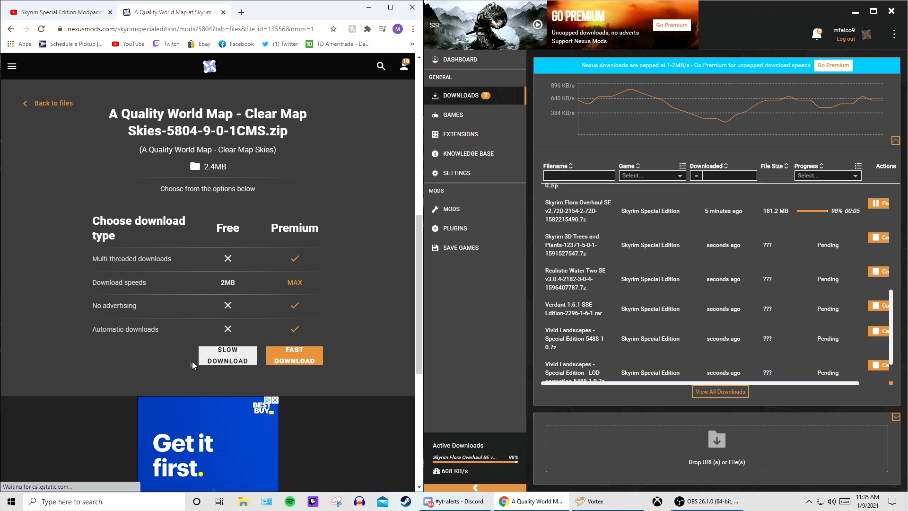
{"action": "left_click", "coordinate": [224, 360]}
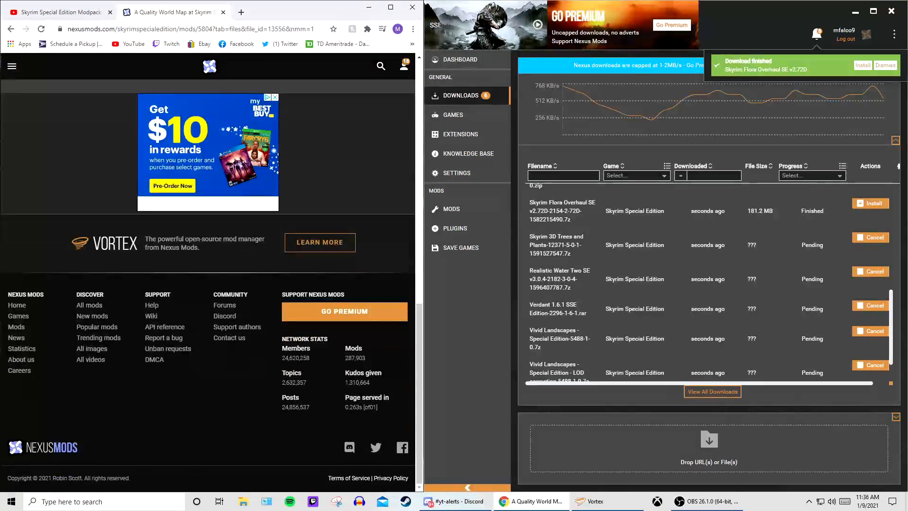
{"action": "left_click", "coordinate": [254, 110]}
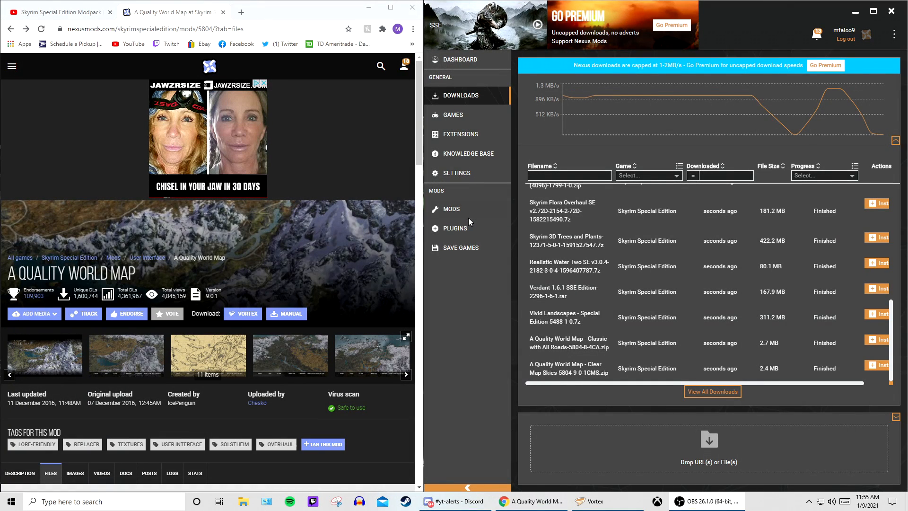
Step: Install the downloaded mods in Vortex, including A Quality World Map - Clear Map Skies and Realistic Water Two SE with only its Core Files
{"action": "left_click", "coordinate": [454, 209]}
{"action": "scroll", "coordinate": [633, 229], "scroll_direction": "down", "scroll_amount": 15}
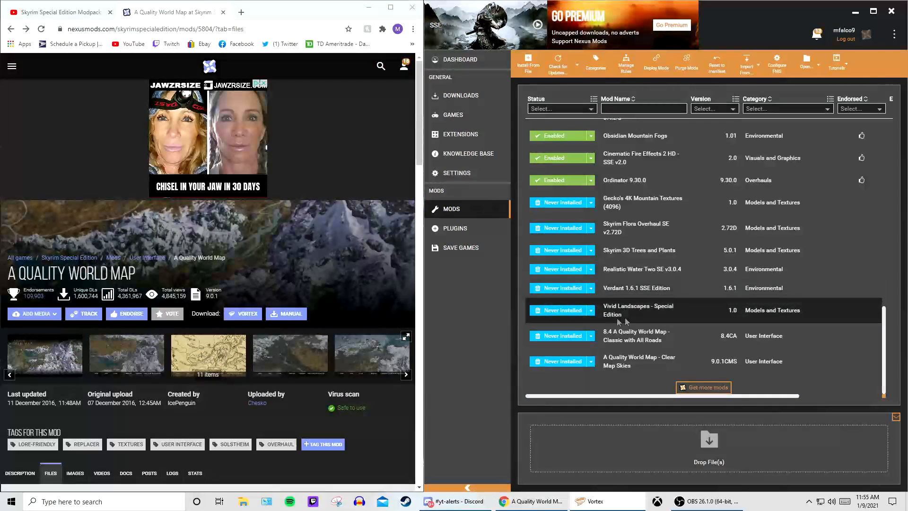
{"action": "left_click", "coordinate": [561, 361]}
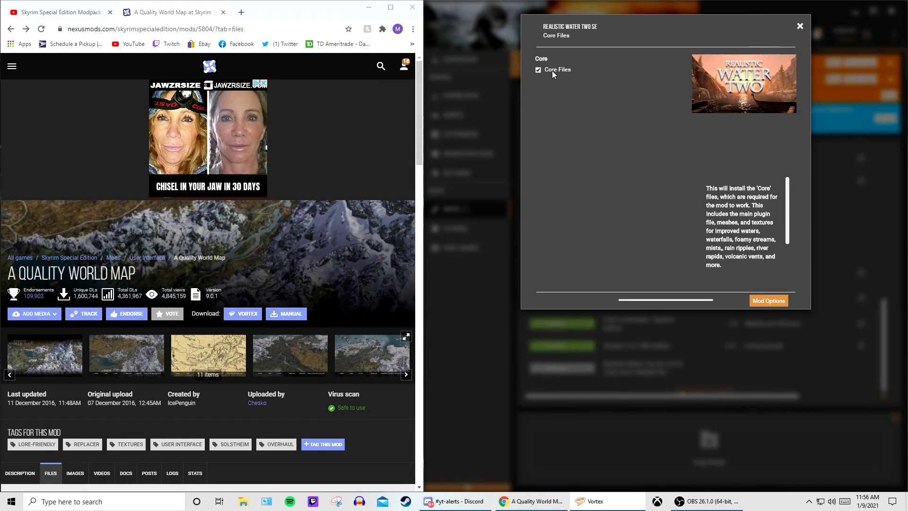
{"action": "left_click", "coordinate": [763, 301]}
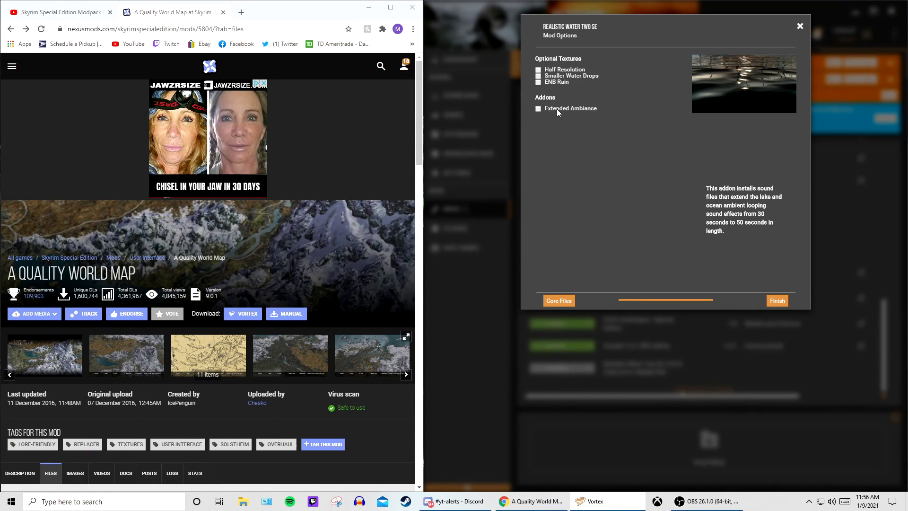
{"action": "left_click", "coordinate": [777, 300]}
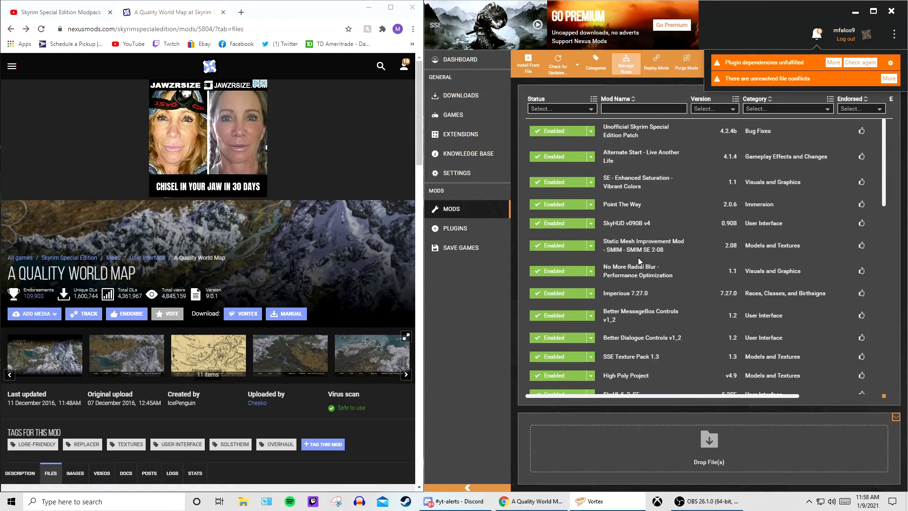
Step: Enable the disabled plugins icepenguinworldmapclassic.esp and S3DTrees NextGenerationForests.esp
{"action": "scroll", "coordinate": [637, 258], "scroll_direction": "down", "scroll_amount": 10}
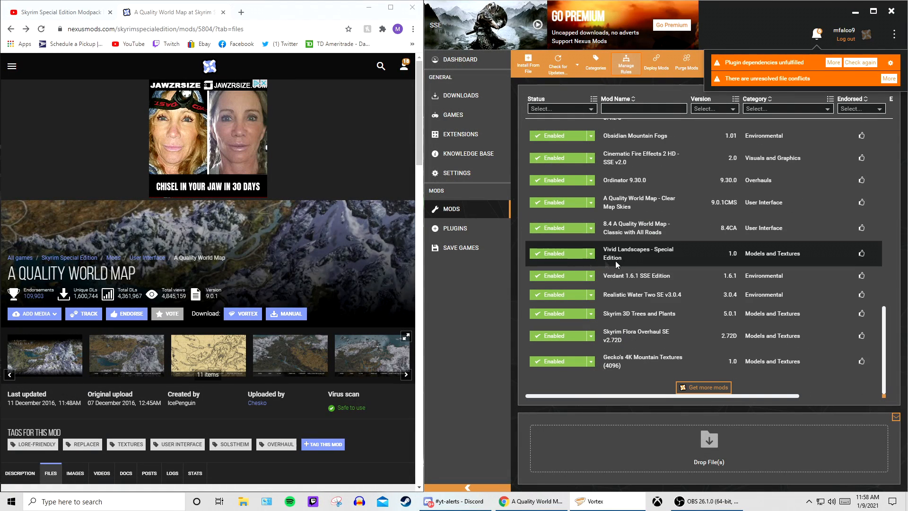
{"action": "left_click", "coordinate": [462, 231]}
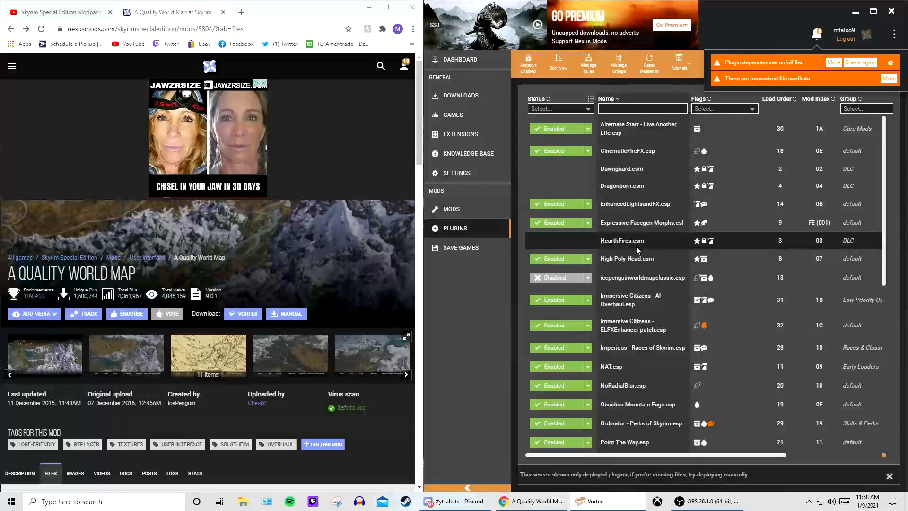
{"action": "left_click", "coordinate": [558, 278]}
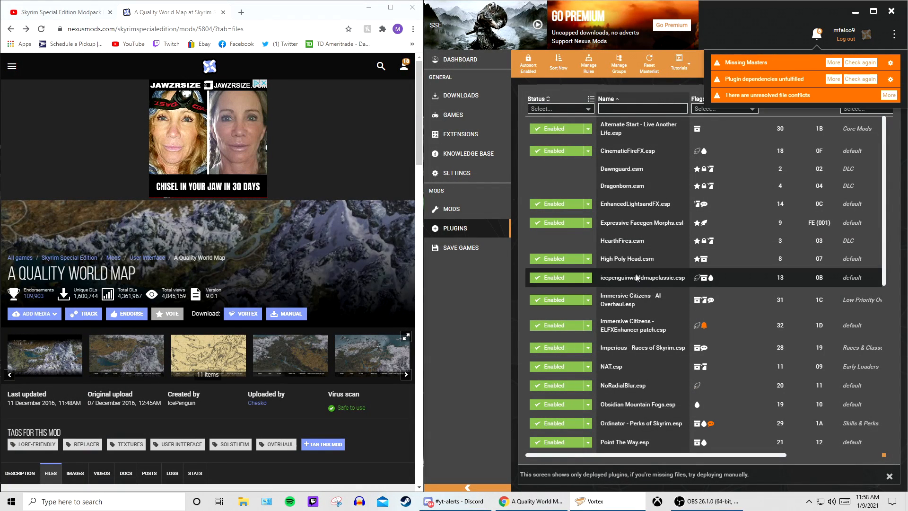
{"action": "scroll", "coordinate": [633, 279], "scroll_direction": "down", "scroll_amount": 10}
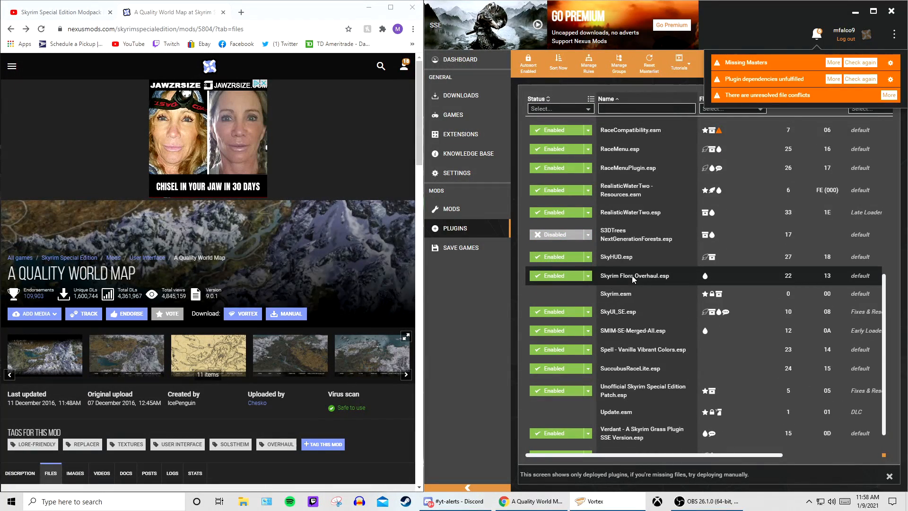
{"action": "left_click", "coordinate": [564, 236]}
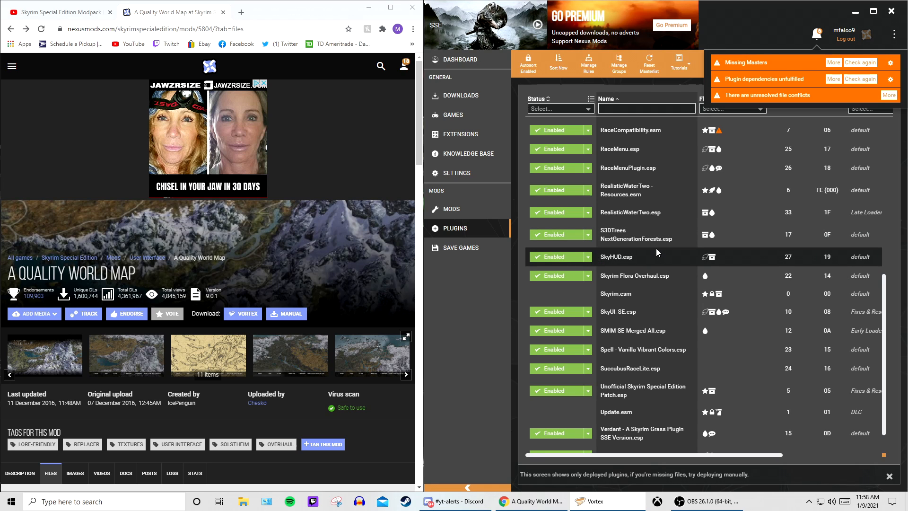
{"action": "scroll", "coordinate": [654, 257], "scroll_direction": "up", "scroll_amount": 10}
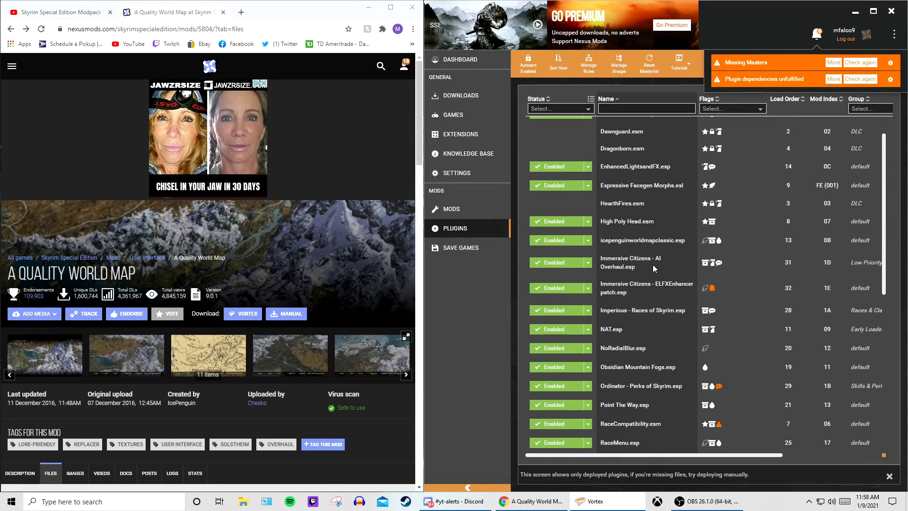
Step: Dismiss the failed download notification and open the load rules for the unresolved file conflicts
{"action": "mouse_move", "coordinate": [793, 90]}
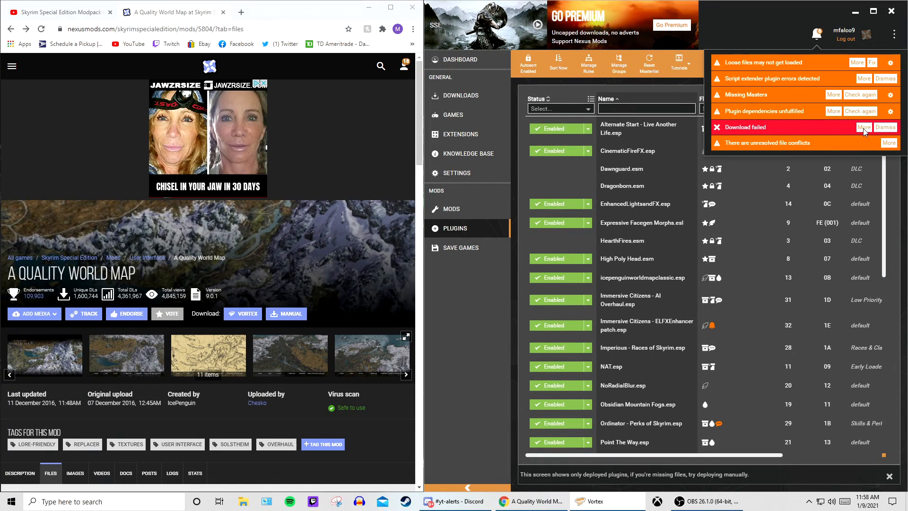
{"action": "left_click", "coordinate": [880, 125]}
{"action": "left_click", "coordinate": [887, 126]}
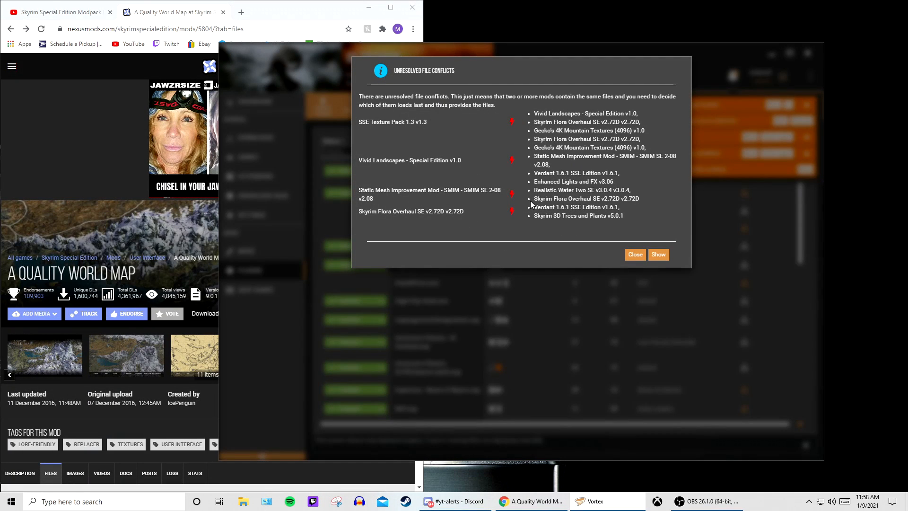
{"action": "left_click", "coordinate": [657, 256]}
{"action": "scroll", "coordinate": [530, 236], "scroll_direction": "down", "scroll_amount": 5}
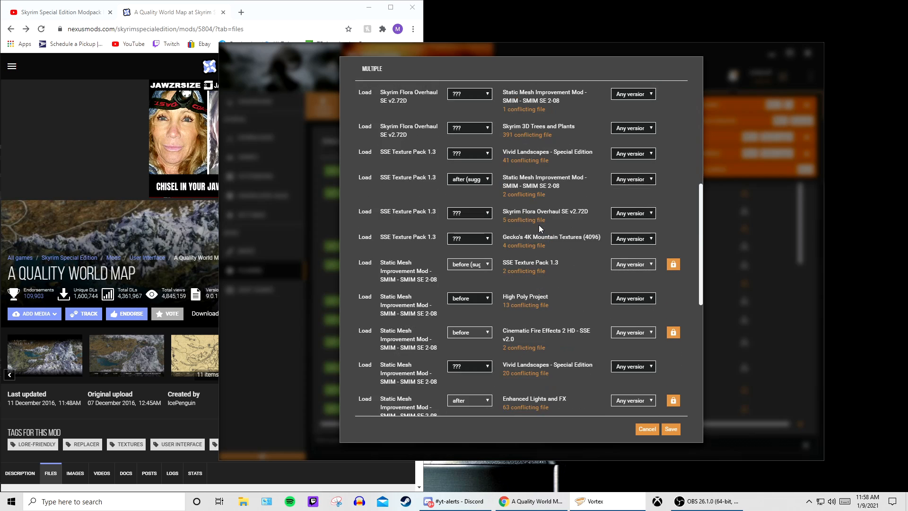
{"action": "scroll", "coordinate": [538, 225], "scroll_direction": "down", "scroll_amount": 3}
{"action": "scroll", "coordinate": [538, 226], "scroll_direction": "up", "scroll_amount": 10}
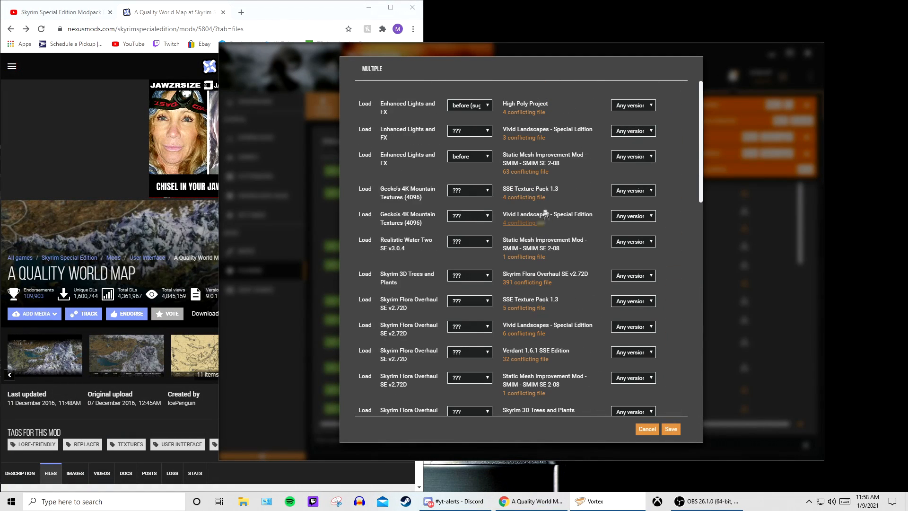
Step: Set Enhanced Lights and FX to load before High Poly Project, after Vivid Landscapes and after Static Mesh Improvement Mod
{"action": "left_click", "coordinate": [478, 106]}
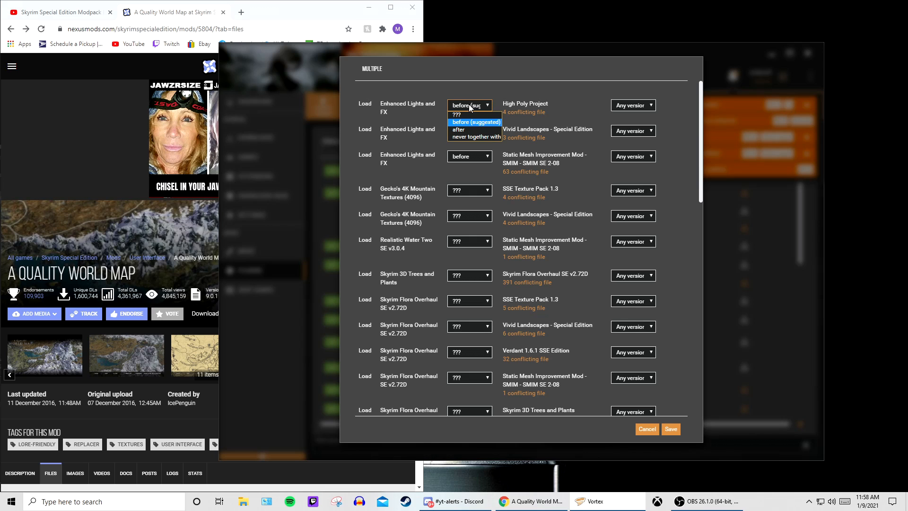
{"action": "left_click", "coordinate": [468, 122]}
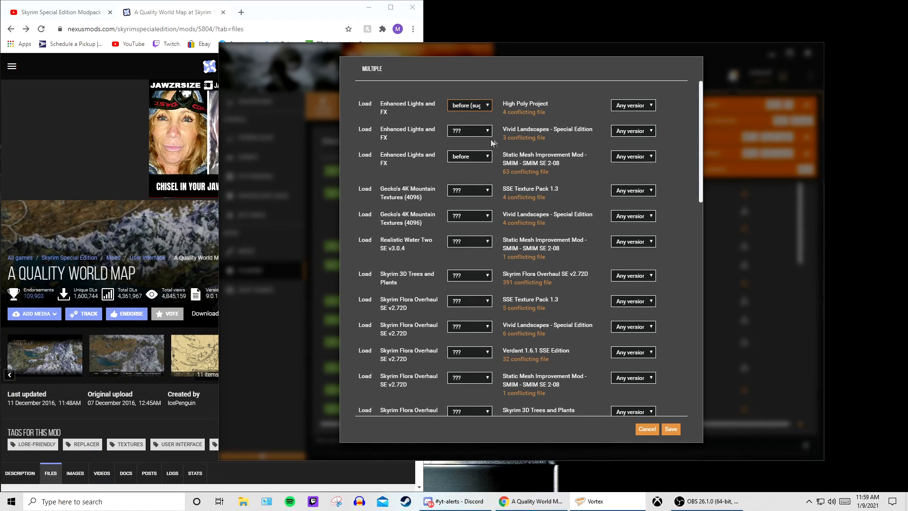
{"action": "left_click", "coordinate": [466, 131]}
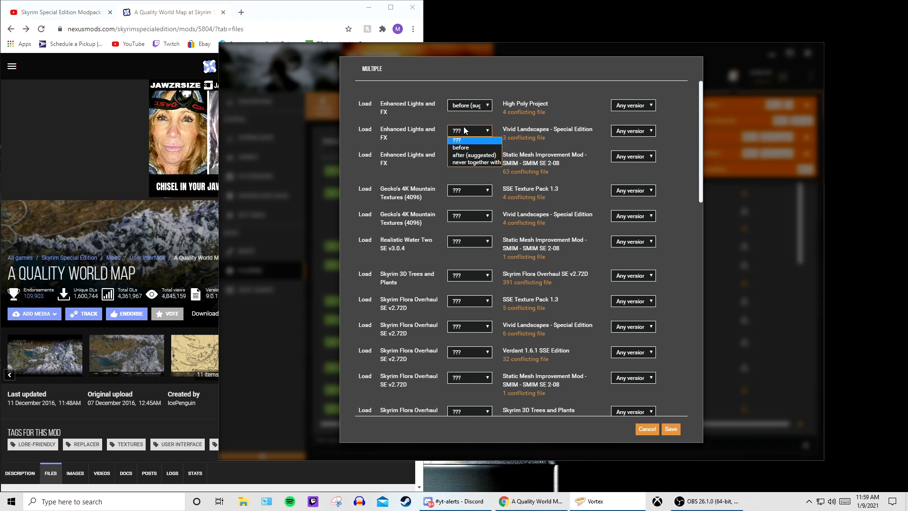
{"action": "left_click", "coordinate": [470, 155]}
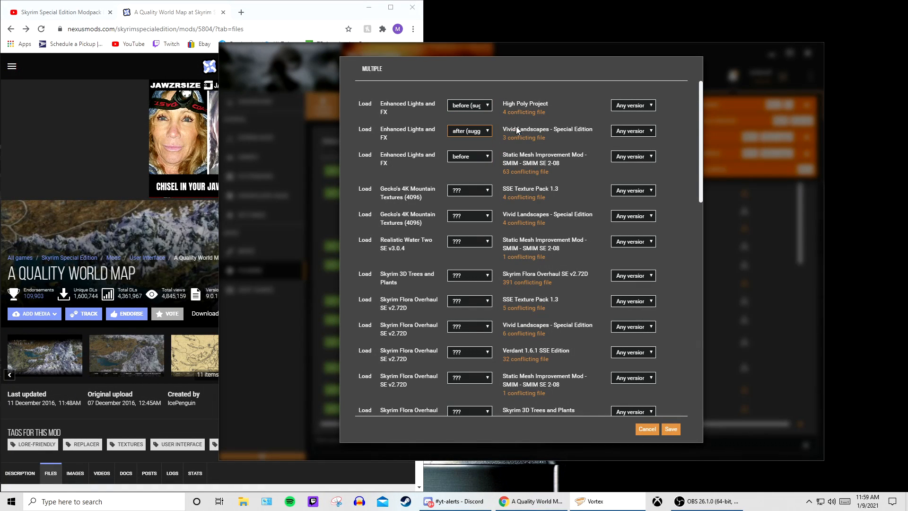
{"action": "left_click", "coordinate": [468, 158]}
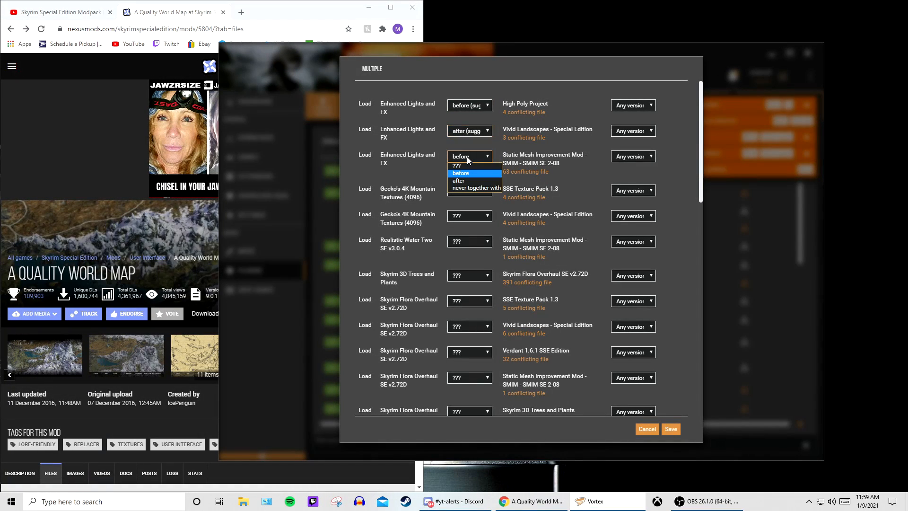
{"action": "left_click", "coordinate": [468, 160]}
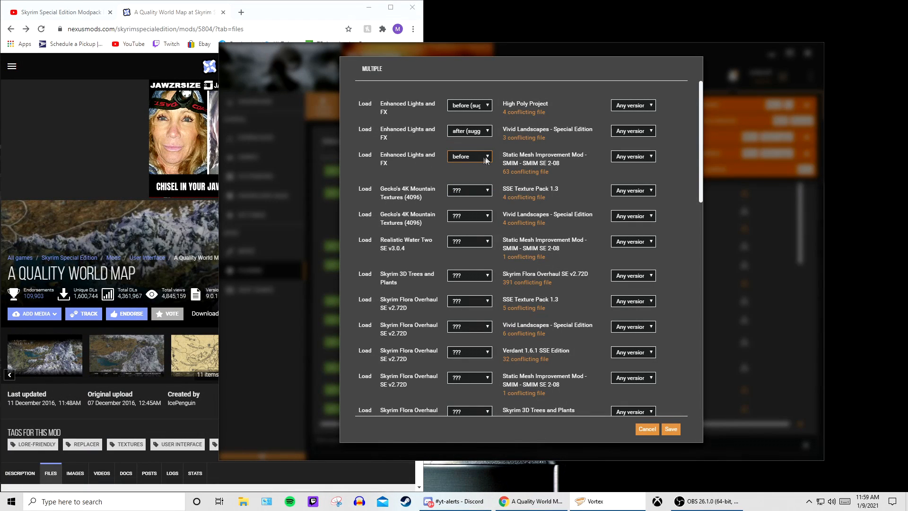
{"action": "left_click", "coordinate": [469, 158]}
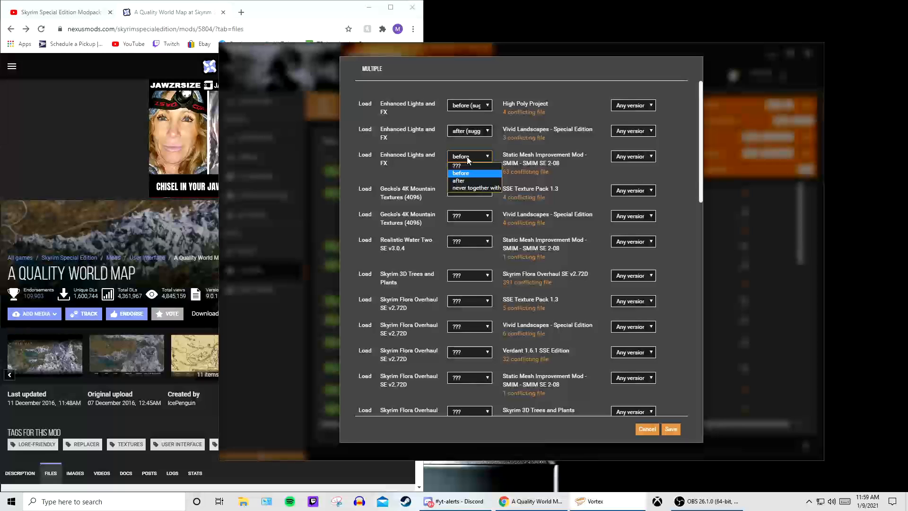
{"action": "left_click", "coordinate": [469, 181]}
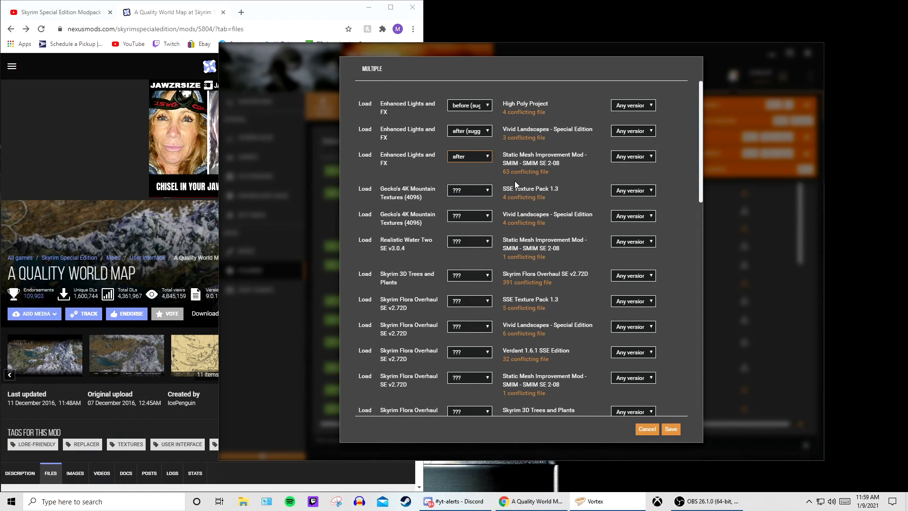
Step: Set Gecko's 4K Mountain Textures to load after both SSE Texture Pack 1.3 and Vivid Landscapes
{"action": "scroll", "coordinate": [472, 178], "scroll_direction": "down", "scroll_amount": 1}
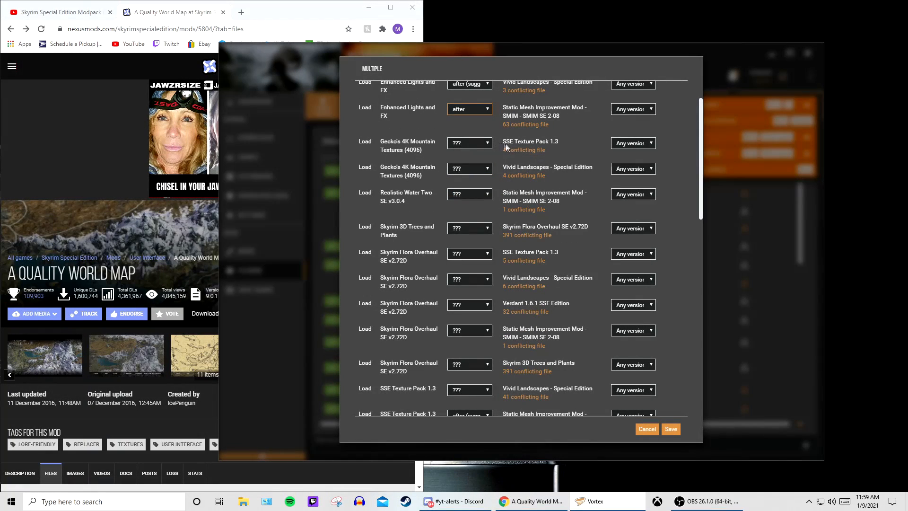
{"action": "left_click", "coordinate": [469, 148]}
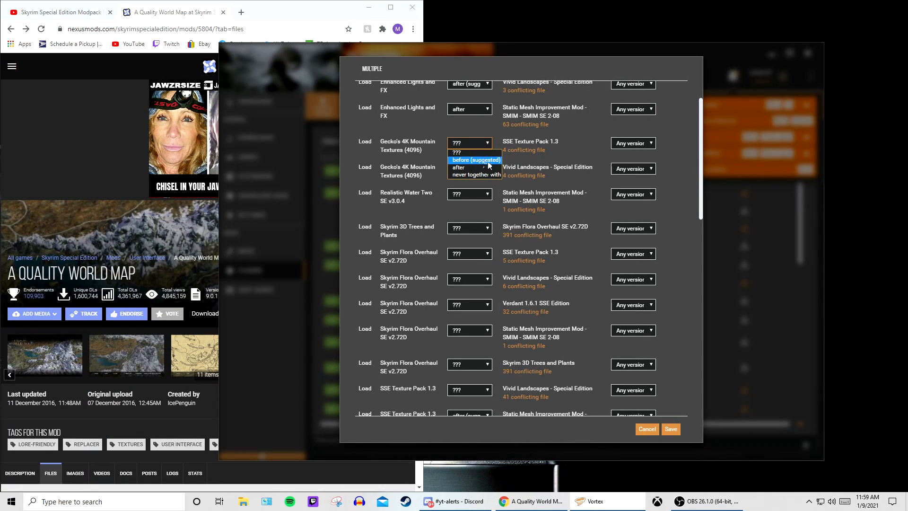
{"action": "left_click", "coordinate": [471, 168]}
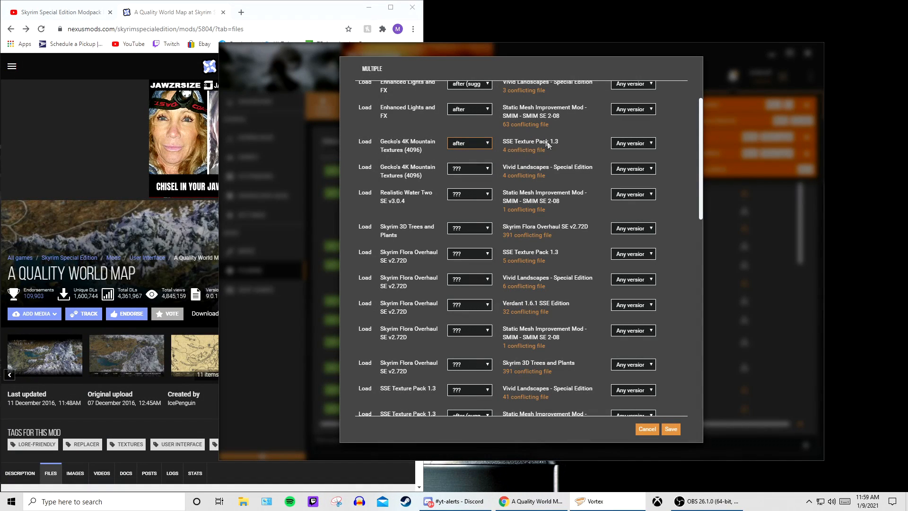
{"action": "scroll", "coordinate": [478, 158], "scroll_direction": "down", "scroll_amount": 1}
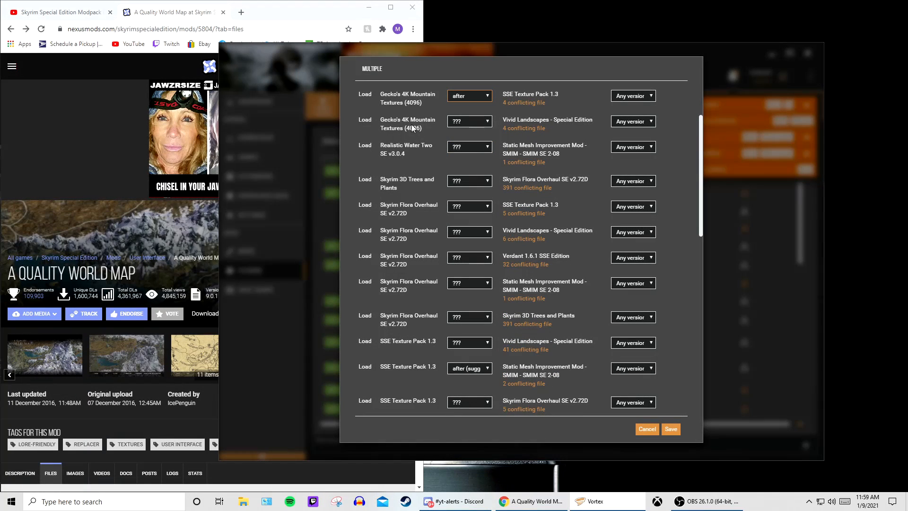
{"action": "left_click", "coordinate": [479, 123]}
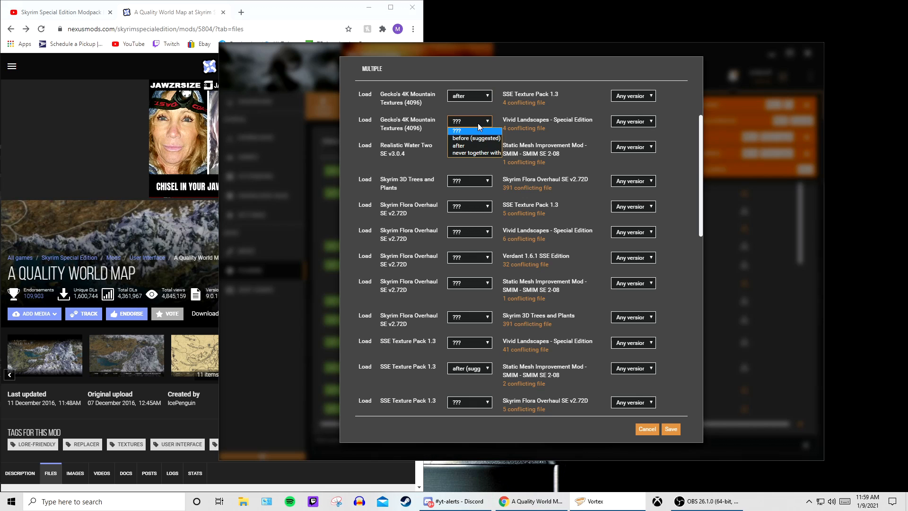
{"action": "left_click", "coordinate": [471, 145]}
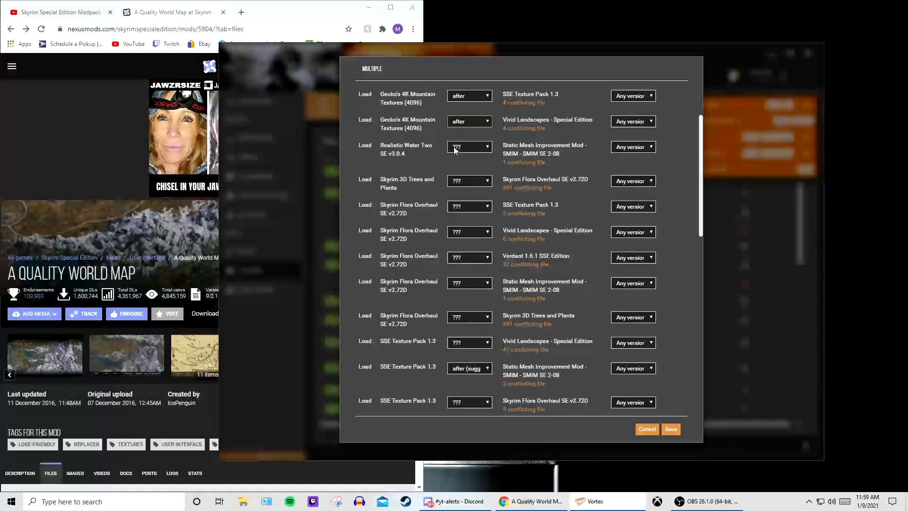
Step: Set Realistic Water Two to load after Static Mesh Improvement Mod, and Skyrim 3D Trees and Plants after Skyrim Flora Overhaul
{"action": "left_click", "coordinate": [468, 147]}
{"action": "left_click", "coordinate": [473, 172]}
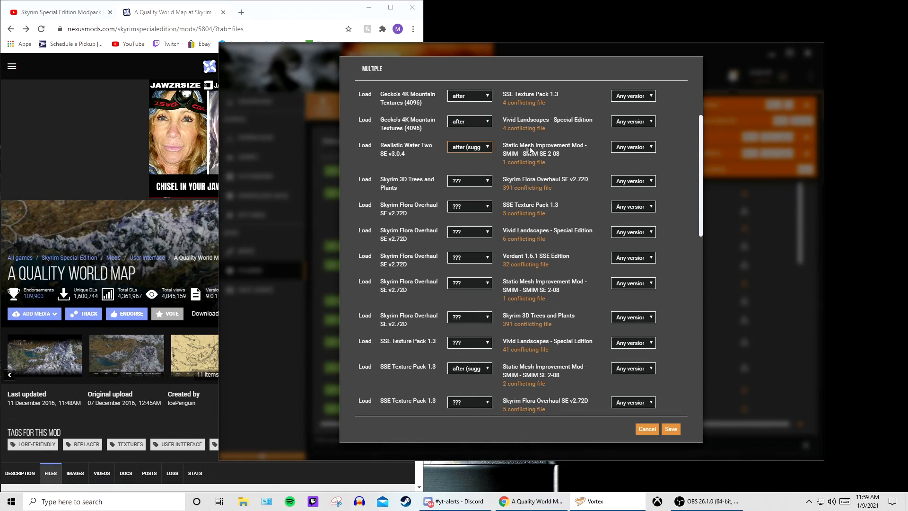
{"action": "scroll", "coordinate": [454, 165], "scroll_direction": "down", "scroll_amount": 1}
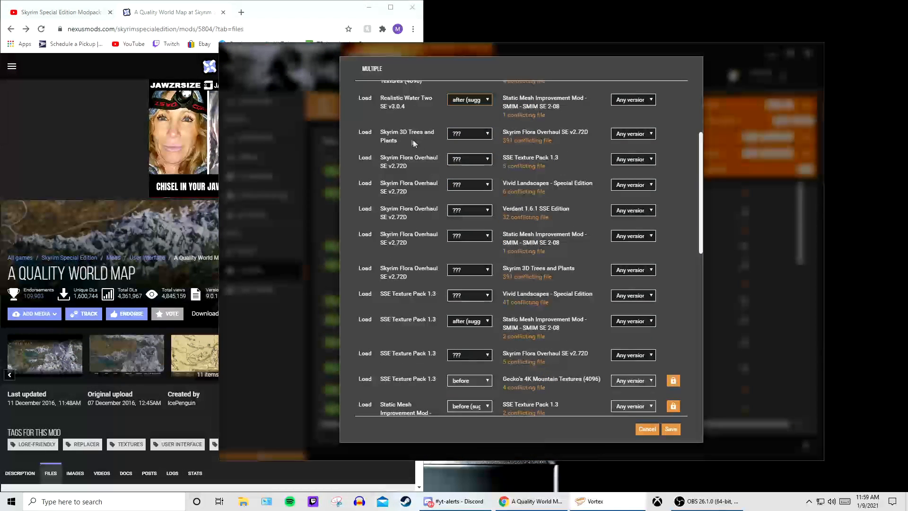
{"action": "left_click", "coordinate": [469, 134]}
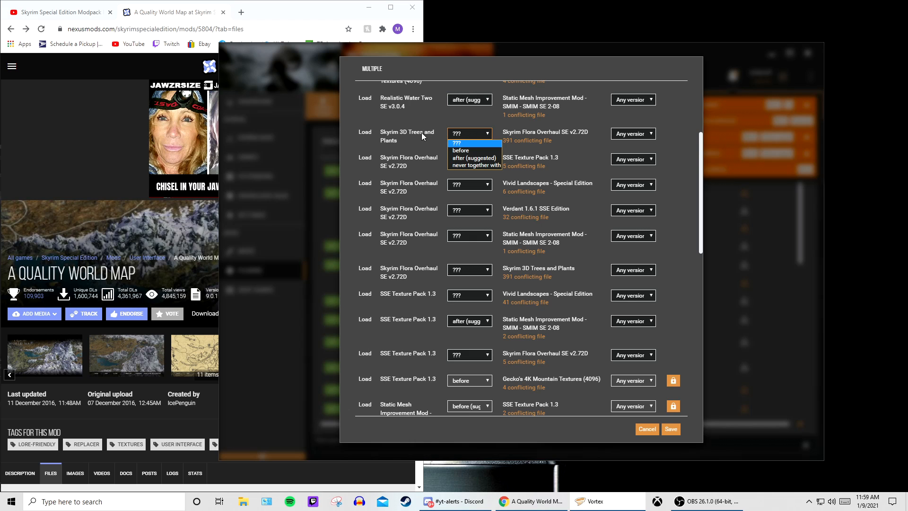
{"action": "left_click", "coordinate": [473, 158]}
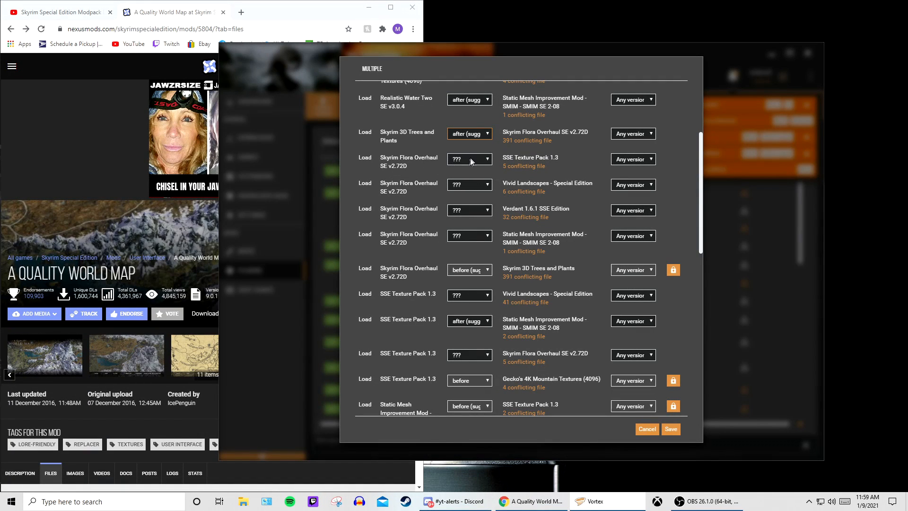
Step: Set Skyrim Flora Overhaul to load after SSE Texture Pack 1.3 and before Vivid Landscapes
{"action": "left_click", "coordinate": [471, 161]}
{"action": "left_click", "coordinate": [469, 162]}
{"action": "left_click", "coordinate": [463, 160]}
{"action": "left_click", "coordinate": [466, 184]}
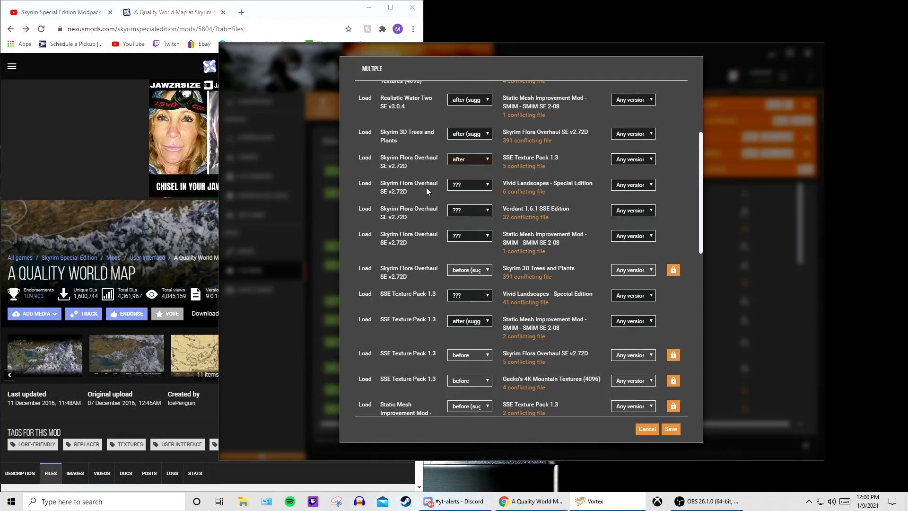
{"action": "left_click", "coordinate": [477, 185]}
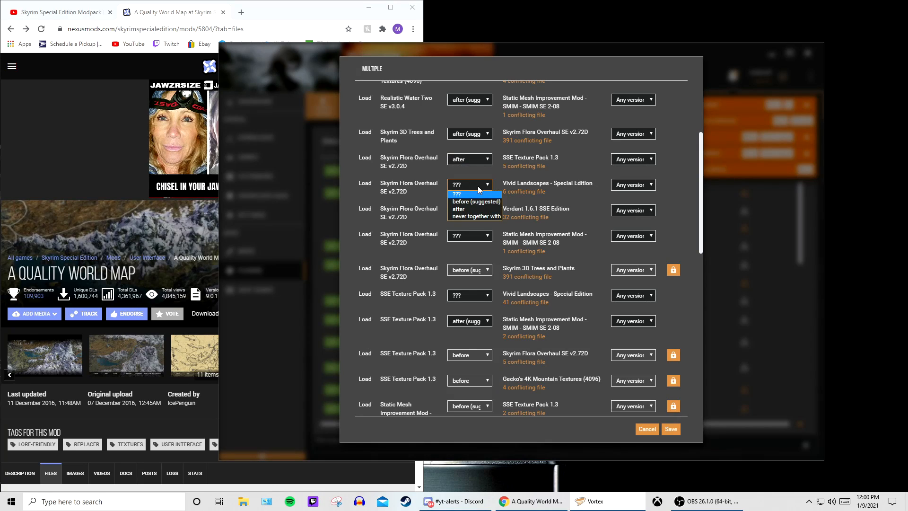
{"action": "left_click", "coordinate": [479, 202]}
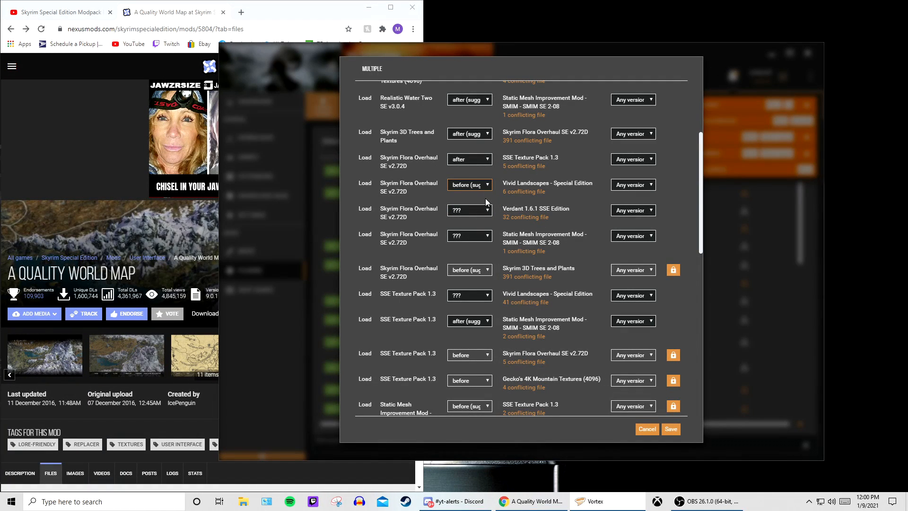
Step: Set Skyrim Flora Overhaul to load before both Verdant 1.6.1 SSE Edition and Static Mesh Improvement Mod
{"action": "scroll", "coordinate": [500, 211], "scroll_direction": "down", "scroll_amount": 1}
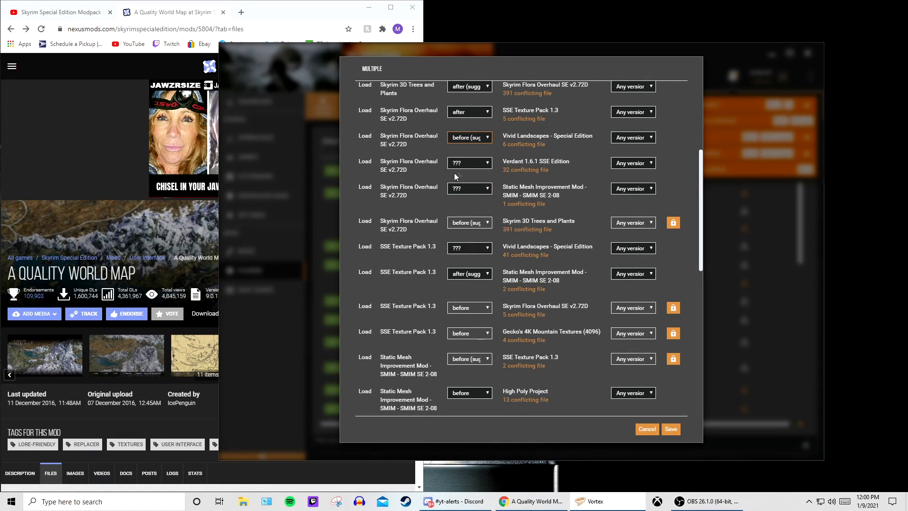
{"action": "left_click", "coordinate": [469, 160]}
{"action": "left_click", "coordinate": [469, 160]}
{"action": "left_click", "coordinate": [470, 165]}
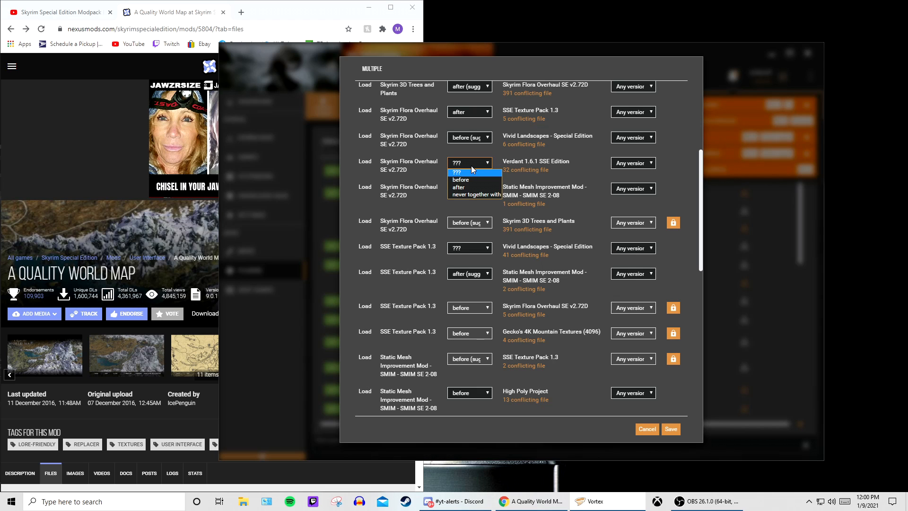
{"action": "left_click", "coordinate": [467, 180]}
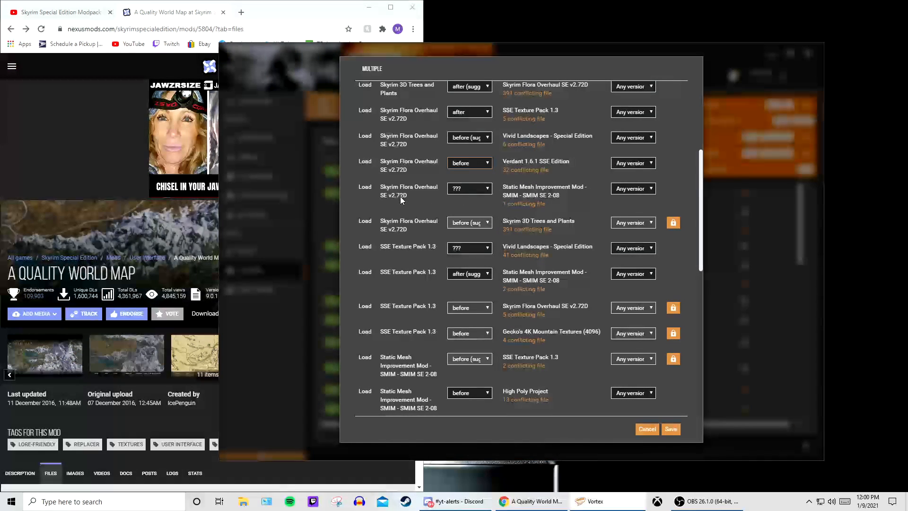
{"action": "left_click", "coordinate": [470, 190]}
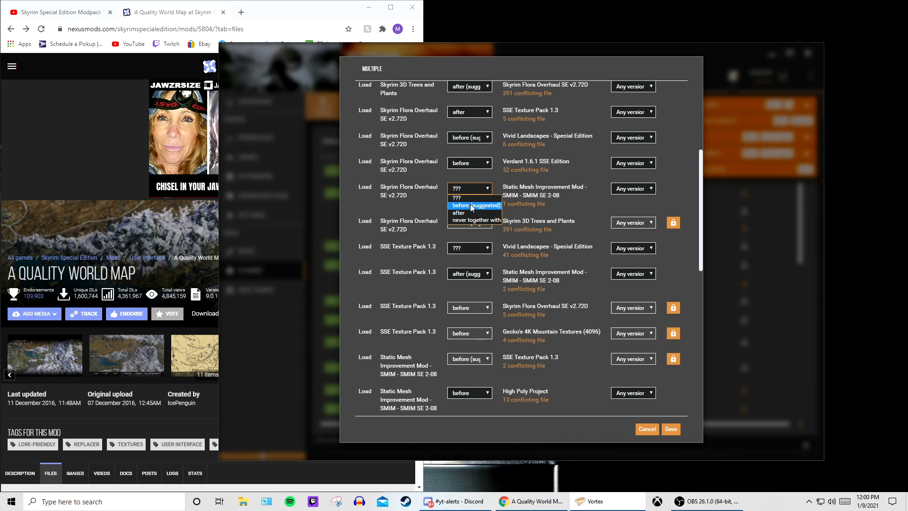
{"action": "left_click", "coordinate": [470, 205]}
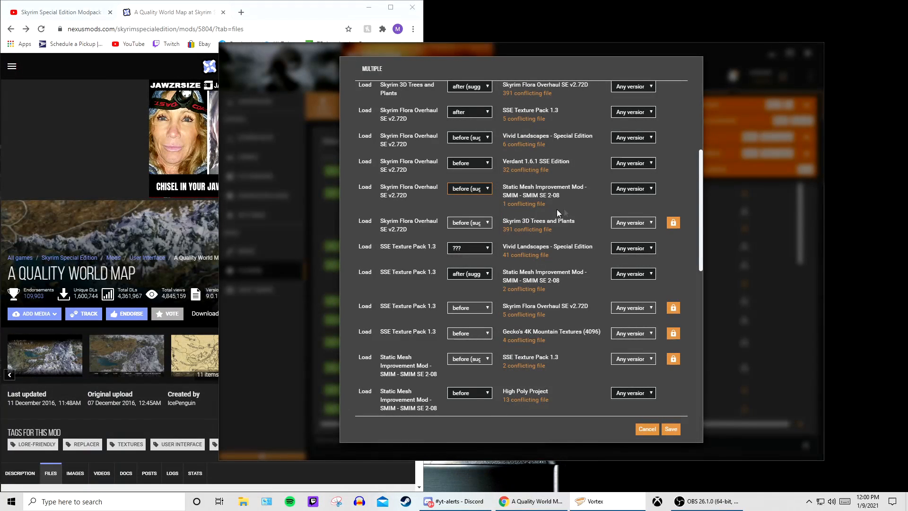
Step: Set SSE Texture Pack 1.3 to load before Vivid Landscapes
{"action": "scroll", "coordinate": [517, 215], "scroll_direction": "down", "scroll_amount": 1}
{"action": "left_click", "coordinate": [479, 204]}
{"action": "left_click", "coordinate": [478, 204]}
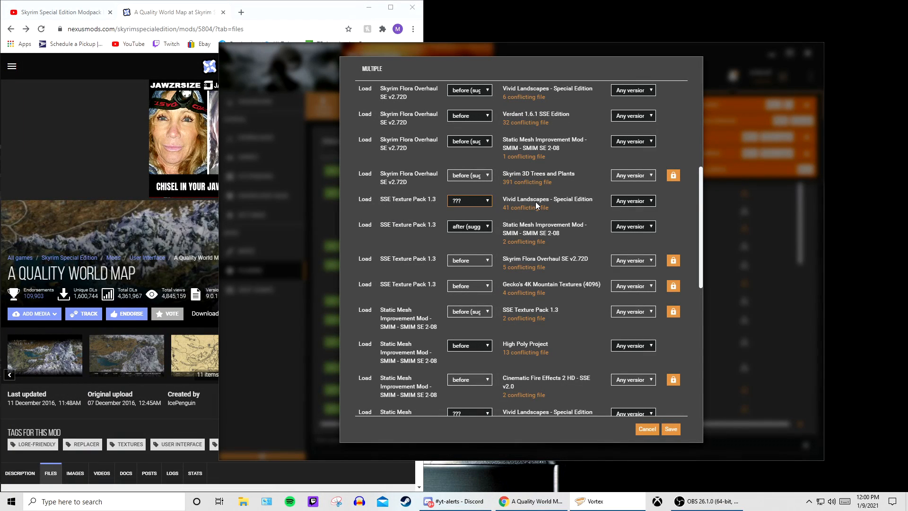
{"action": "left_click", "coordinate": [487, 201]}
{"action": "left_click", "coordinate": [470, 218]}
Step: Set Static Mesh Improvement Mod to load before Vivid Landscapes
{"action": "scroll", "coordinate": [495, 231], "scroll_direction": "down", "scroll_amount": 3}
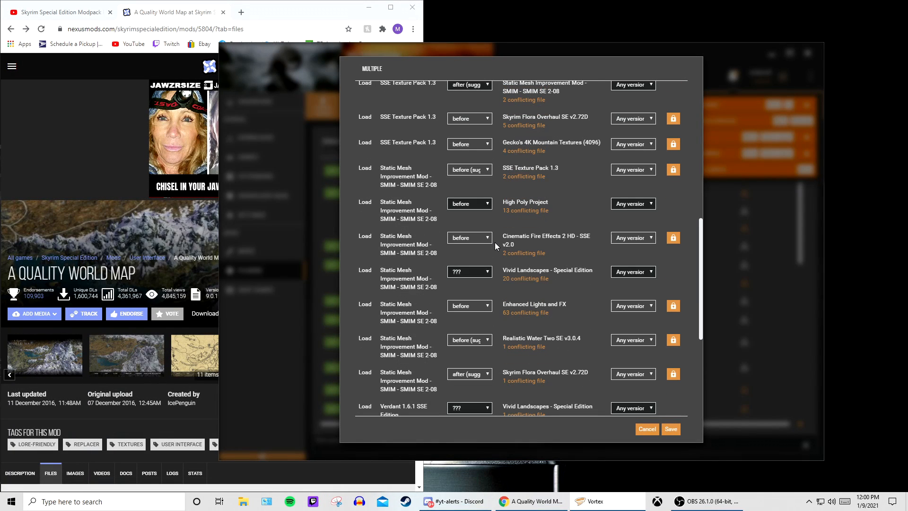
{"action": "left_click", "coordinate": [474, 274]}
{"action": "left_click", "coordinate": [473, 273]}
{"action": "left_click", "coordinate": [474, 274]}
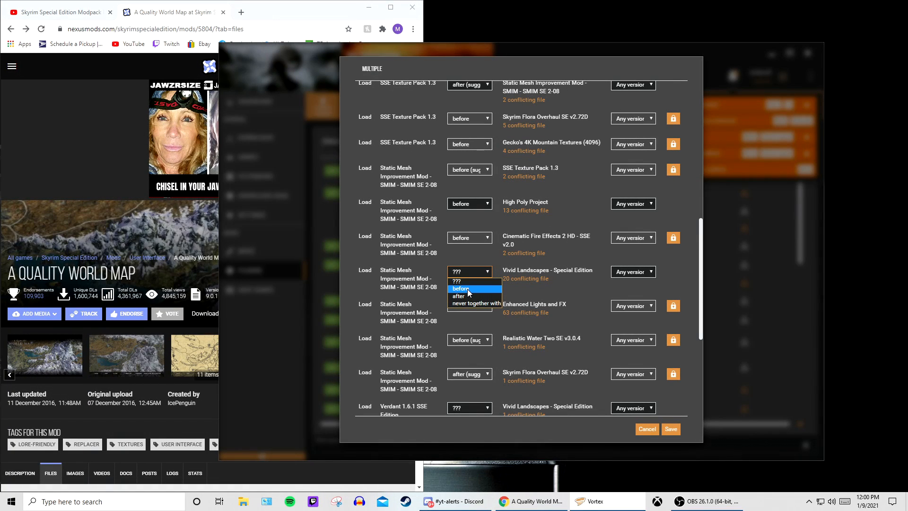
{"action": "left_click", "coordinate": [469, 292]}
Step: Set Verdant 1.6.1 SSE Edition to load before Vivid Landscapes, and save the load rules
{"action": "scroll", "coordinate": [487, 260], "scroll_direction": "down", "scroll_amount": 3}
{"action": "scroll", "coordinate": [488, 259], "scroll_direction": "down", "scroll_amount": 3}
{"action": "left_click", "coordinate": [483, 201]}
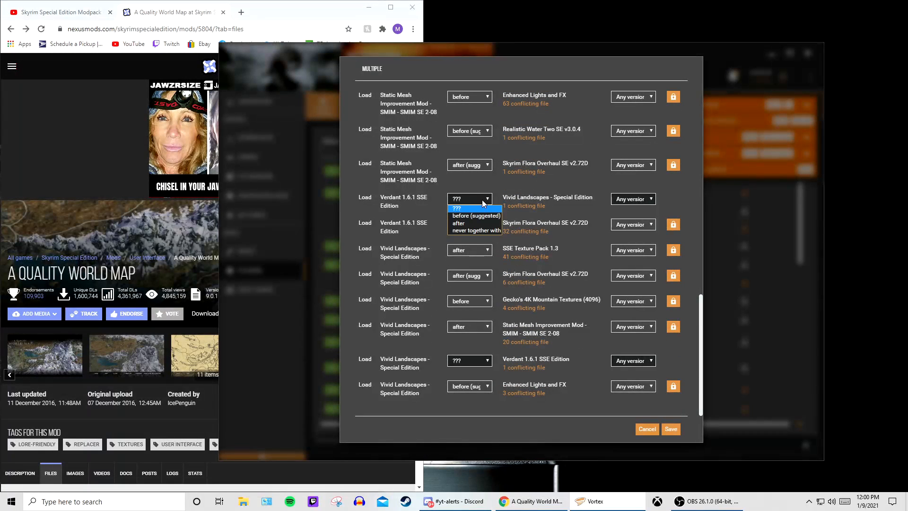
{"action": "left_click", "coordinate": [482, 220]}
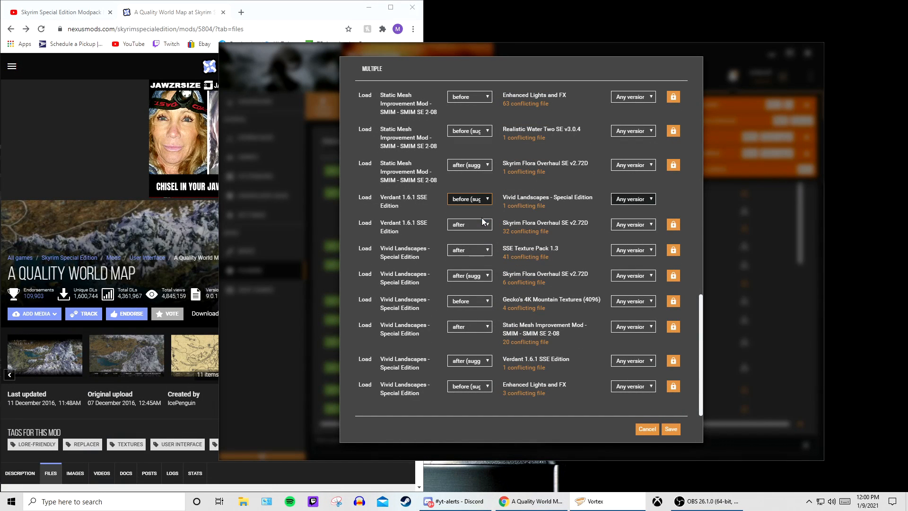
{"action": "scroll", "coordinate": [495, 235], "scroll_direction": "up", "scroll_amount": 1}
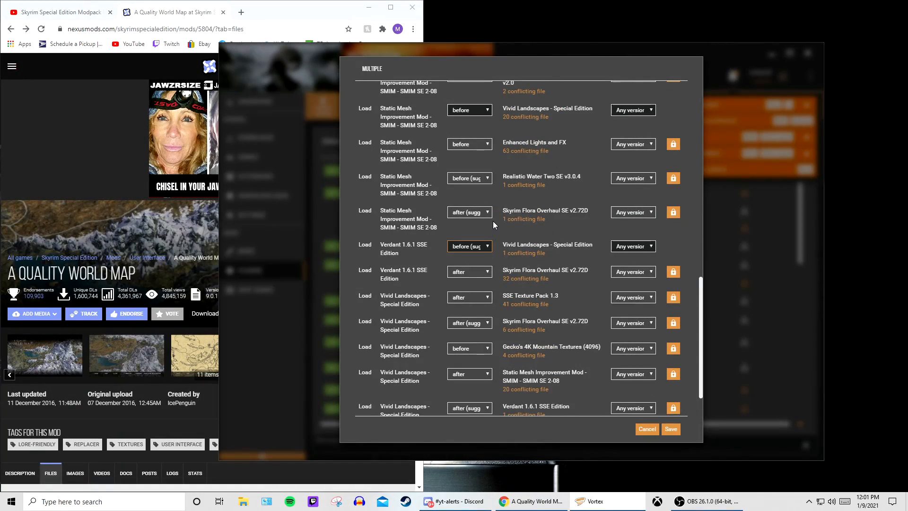
{"action": "scroll", "coordinate": [492, 220], "scroll_direction": "up", "scroll_amount": 10}
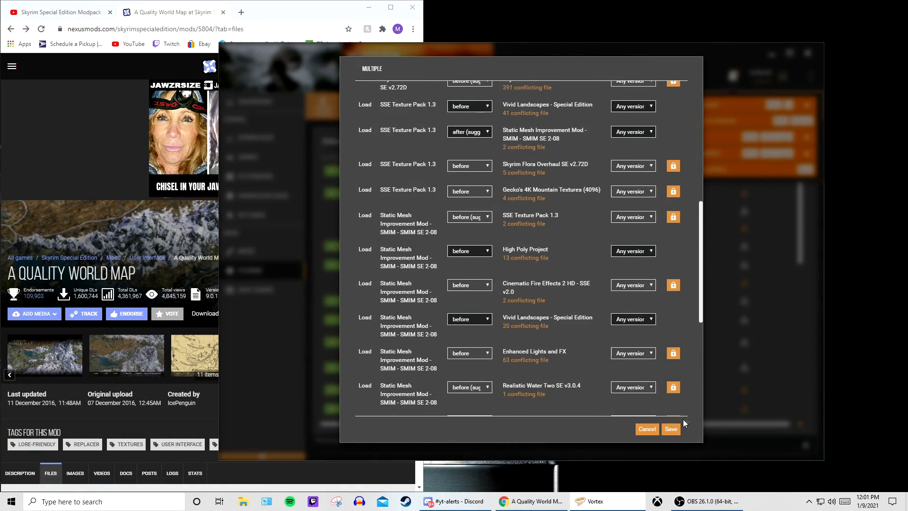
{"action": "left_click", "coordinate": [670, 429]}
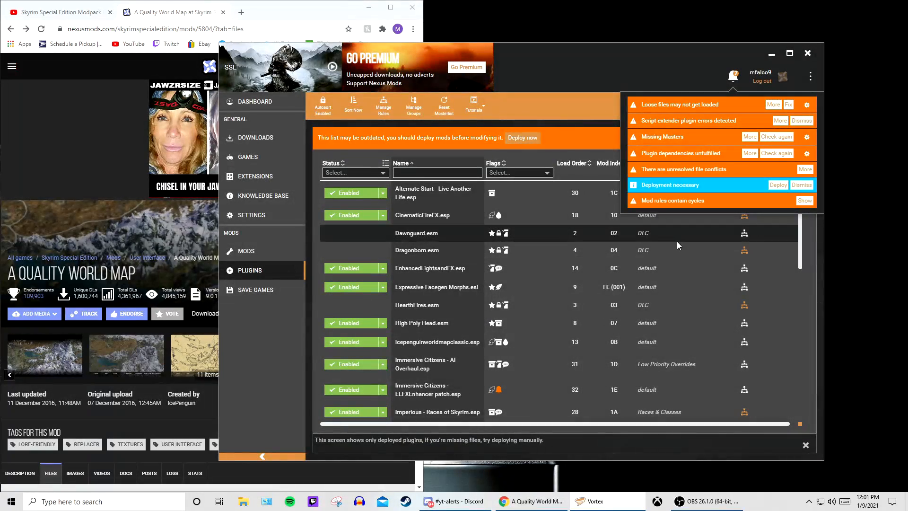
Step: Try to deploy the mods and open the graph of the cyclical mod rules
{"action": "left_click", "coordinate": [778, 185]}
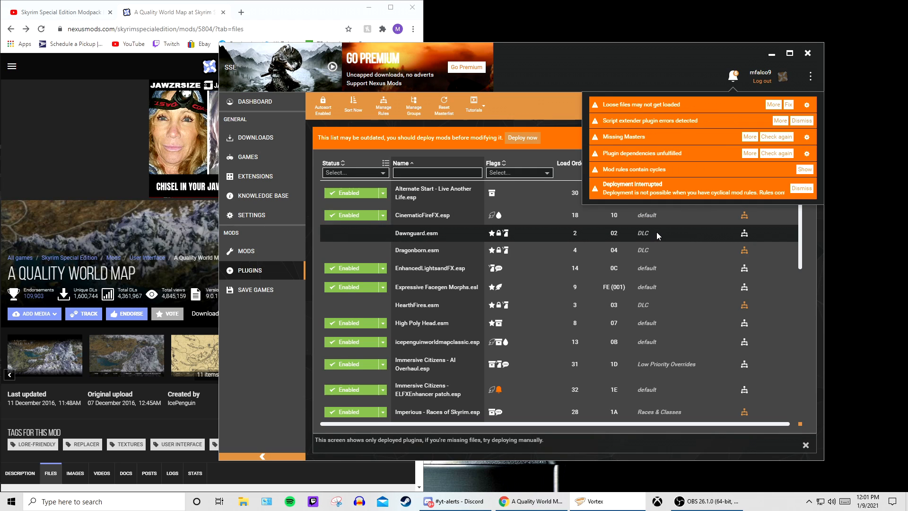
{"action": "mouse_move", "coordinate": [673, 193]}
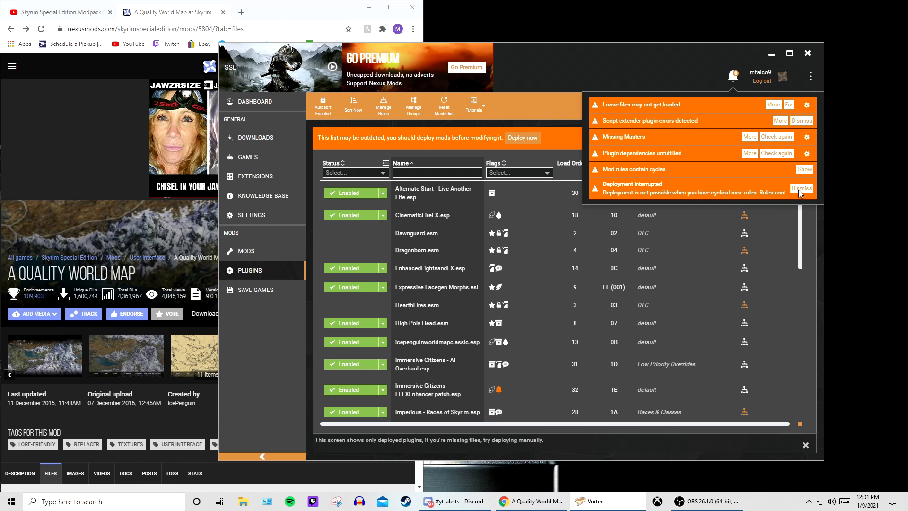
{"action": "left_click", "coordinate": [804, 169]}
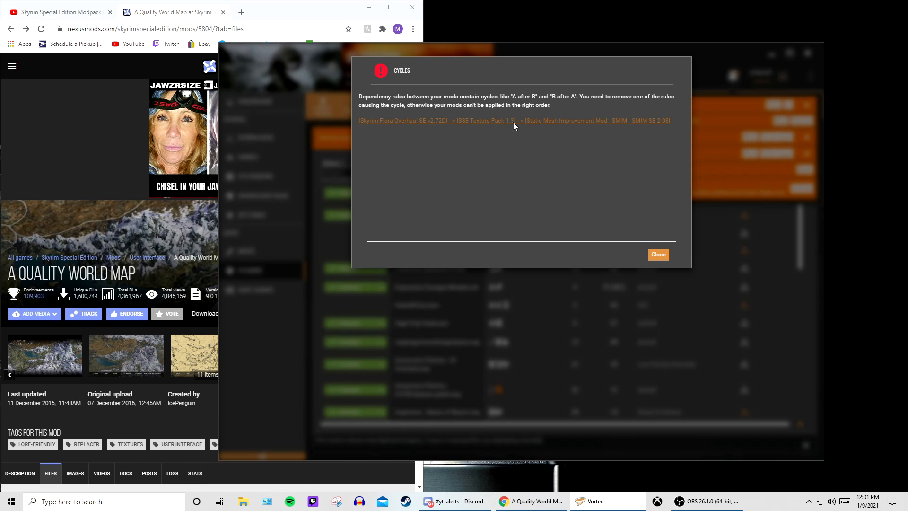
{"action": "left_click", "coordinate": [634, 121]}
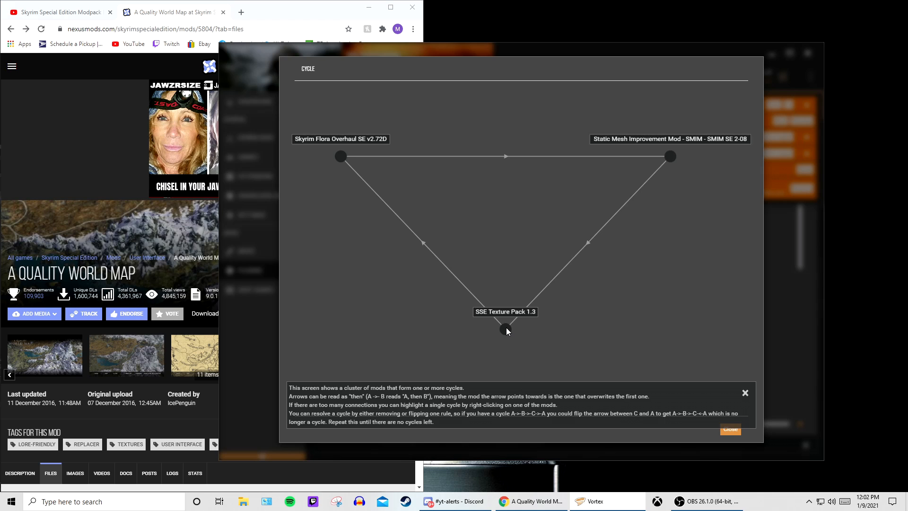
Step: Make SSE Texture Pack 1.3 load last among its connected mods in the cycle graph
{"action": "mouse_move", "coordinate": [505, 330]}
{"action": "left_mouse_down"}
{"action": "mouse_move", "coordinate": [523, 163]}
{"action": "mouse_move", "coordinate": [519, 103]}
{"action": "mouse_move", "coordinate": [643, 206]}
{"action": "mouse_move", "coordinate": [682, 218]}
{"action": "mouse_move", "coordinate": [685, 114]}
{"action": "mouse_move", "coordinate": [628, 175]}
{"action": "mouse_move", "coordinate": [536, 236]}
{"action": "mouse_move", "coordinate": [470, 128]}
{"action": "mouse_move", "coordinate": [446, 121]}
{"action": "mouse_move", "coordinate": [578, 156]}
{"action": "mouse_move", "coordinate": [713, 172]}
{"action": "mouse_move", "coordinate": [597, 125]}
{"action": "mouse_move", "coordinate": [517, 325]}
{"action": "left_mouse_up"}
{"action": "right_click", "coordinate": [518, 325]}
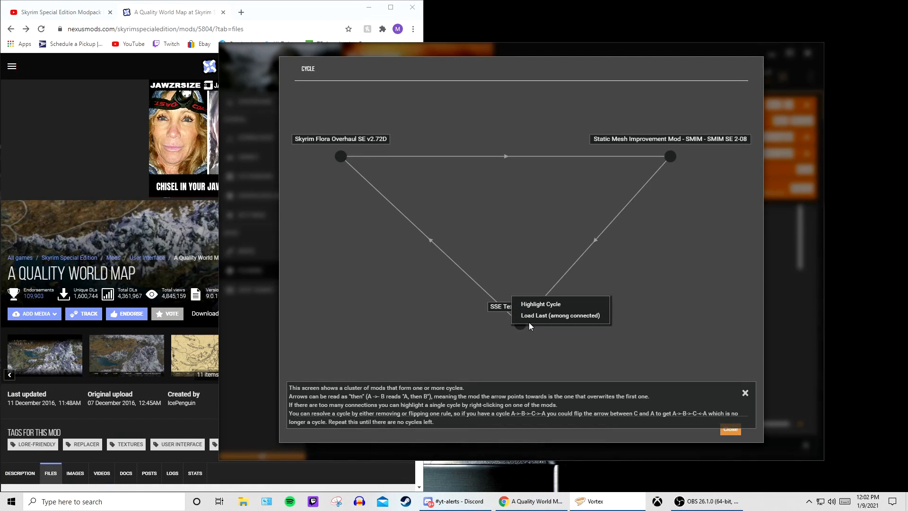
{"action": "left_click", "coordinate": [498, 333]}
{"action": "right_click", "coordinate": [520, 324]}
{"action": "left_click", "coordinate": [489, 328]}
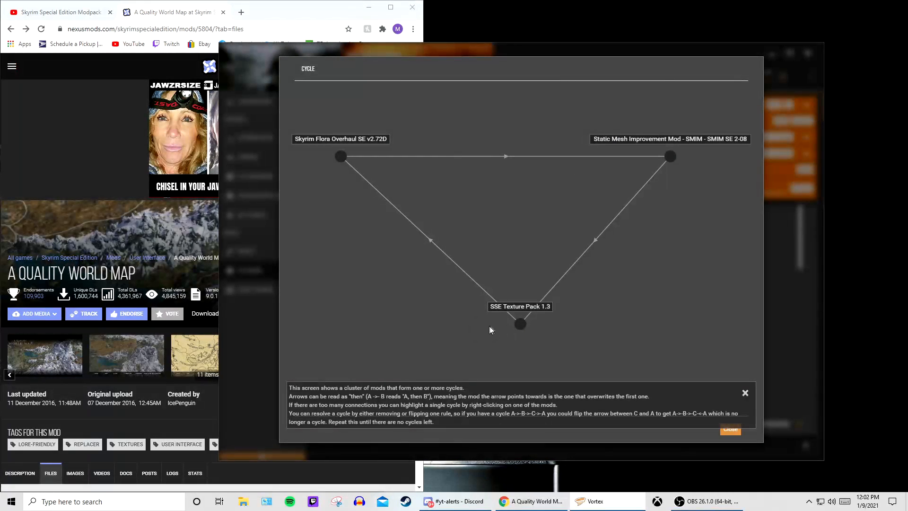
{"action": "right_click", "coordinate": [521, 325]}
{"action": "left_click", "coordinate": [548, 314]}
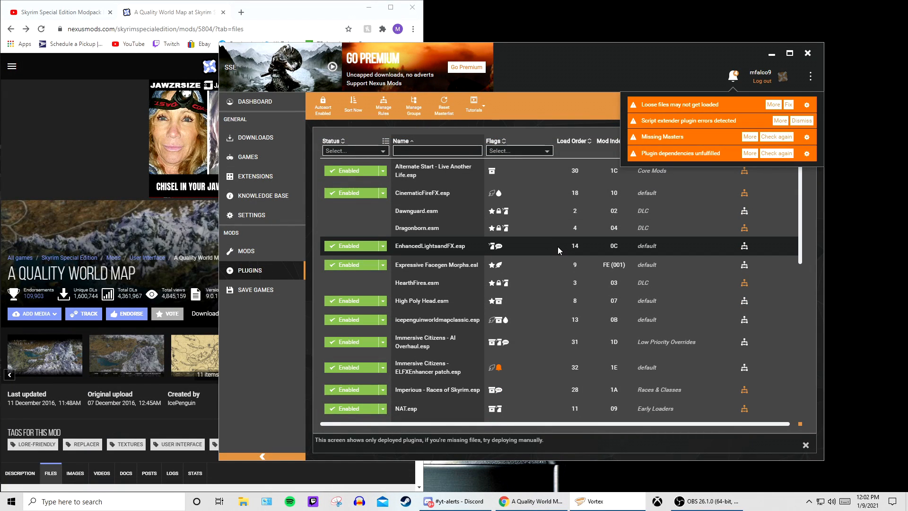
{"action": "scroll", "coordinate": [557, 247], "scroll_direction": "down", "scroll_amount": 4}
{"action": "scroll", "coordinate": [557, 249], "scroll_direction": "down", "scroll_amount": 6}
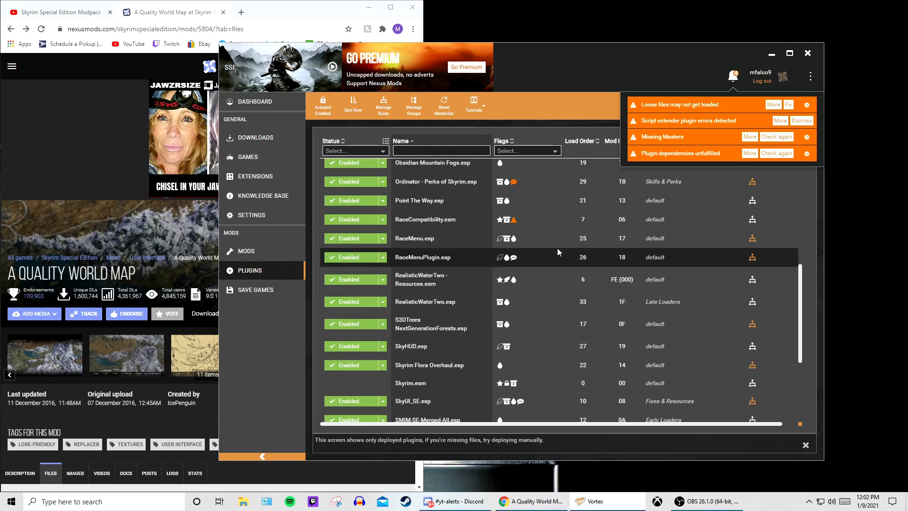
{"action": "scroll", "coordinate": [555, 250], "scroll_direction": "up", "scroll_amount": 5}
{"action": "scroll", "coordinate": [555, 248], "scroll_direction": "up", "scroll_amount": 4}
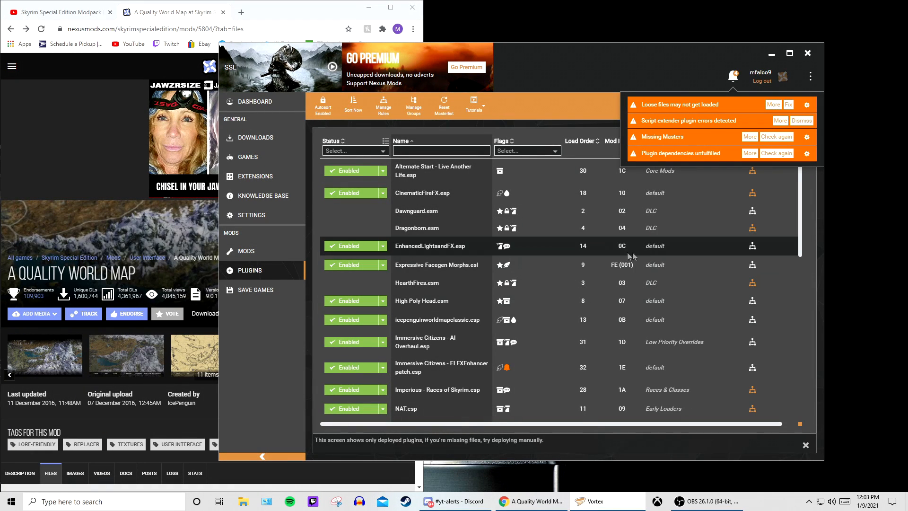
Step: Look through the enabled plugins in the load order list, and switch to LOOT
{"action": "scroll", "coordinate": [561, 335], "scroll_direction": "down", "scroll_amount": 6}
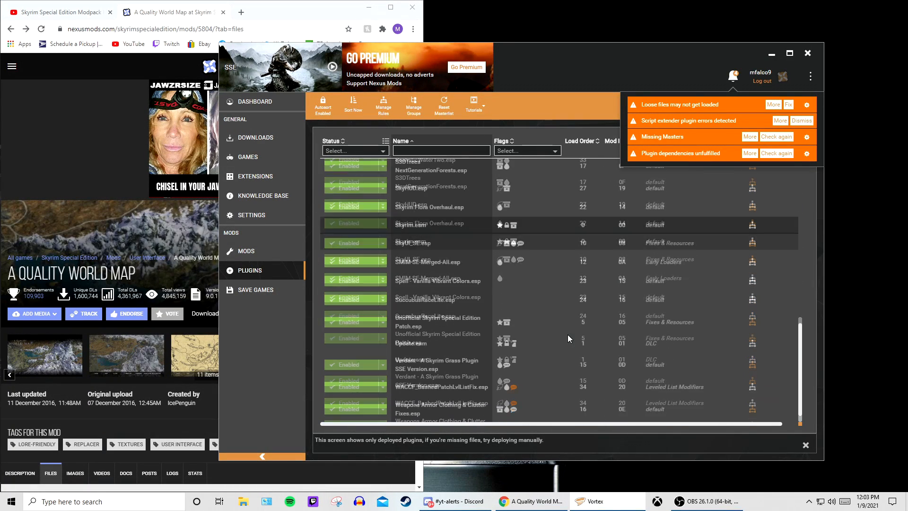
{"action": "scroll", "coordinate": [567, 333], "scroll_direction": "up", "scroll_amount": 8}
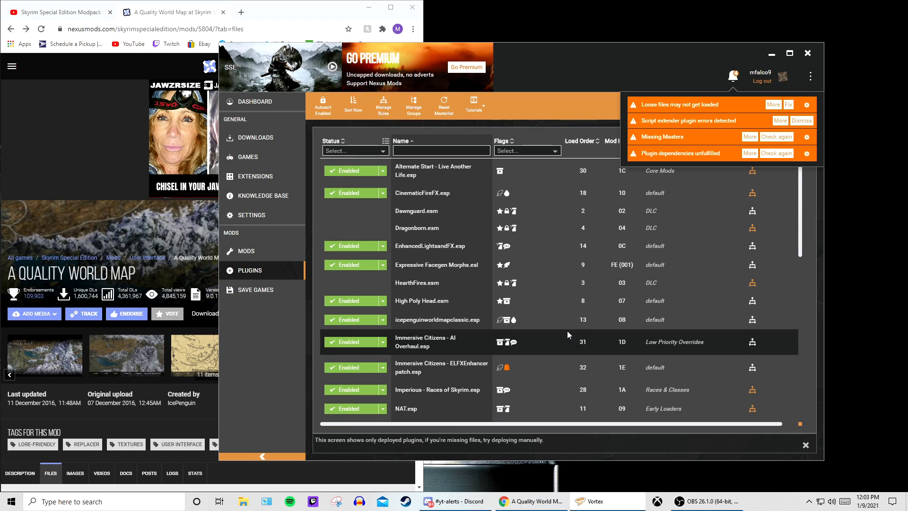
{"action": "scroll", "coordinate": [574, 325], "scroll_direction": "down", "scroll_amount": 5}
{"action": "scroll", "coordinate": [575, 327], "scroll_direction": "up", "scroll_amount": 5}
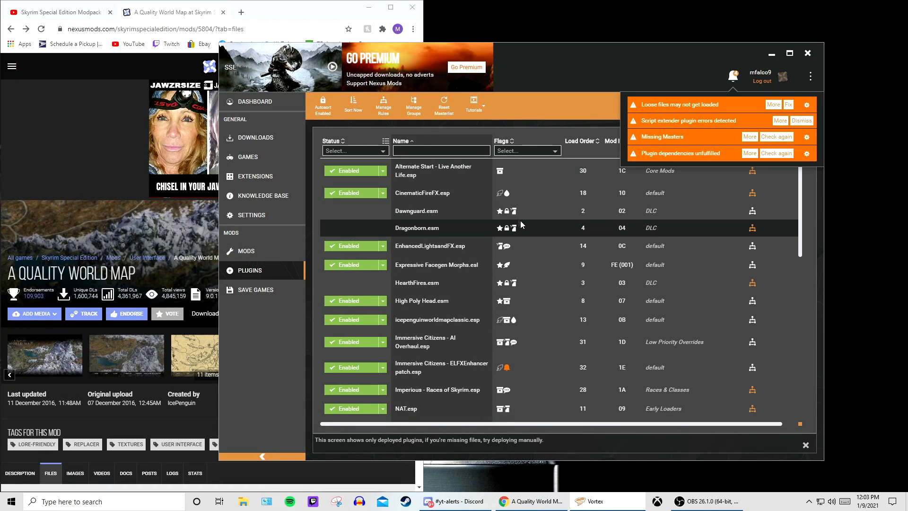
{"action": "left_click", "coordinate": [108, 503]}
{"action": "type", "text": "loot"}
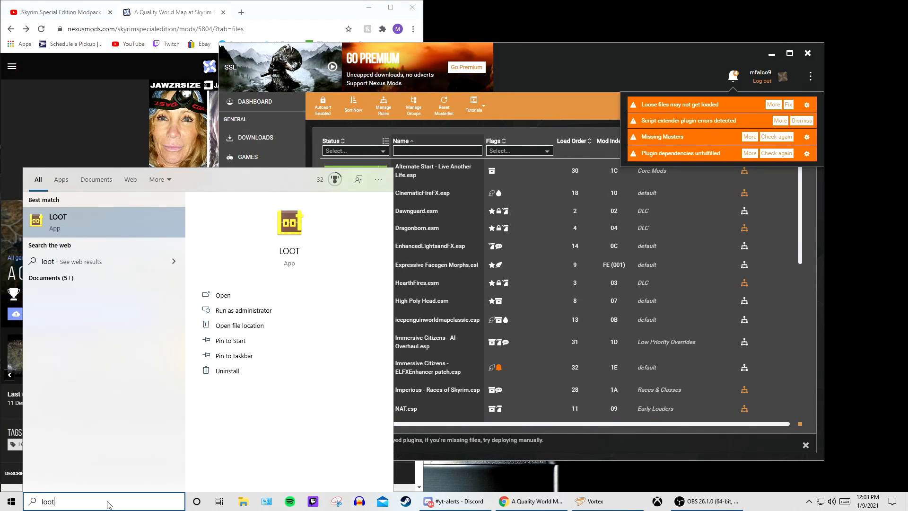
{"action": "key", "text": "Return"}
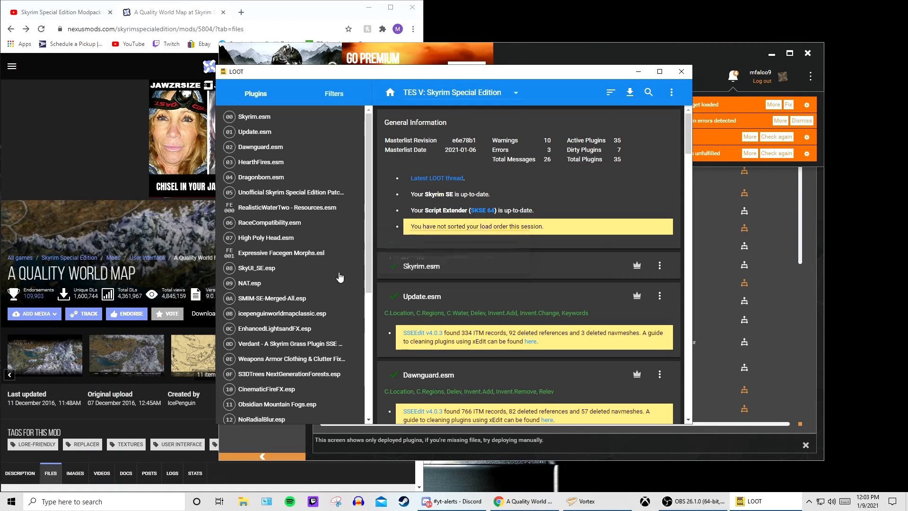
Step: Sort the load order of the TES V: Skyrim Special Edition plugins in LOOT
{"action": "scroll", "coordinate": [339, 276], "scroll_direction": "down", "scroll_amount": 5}
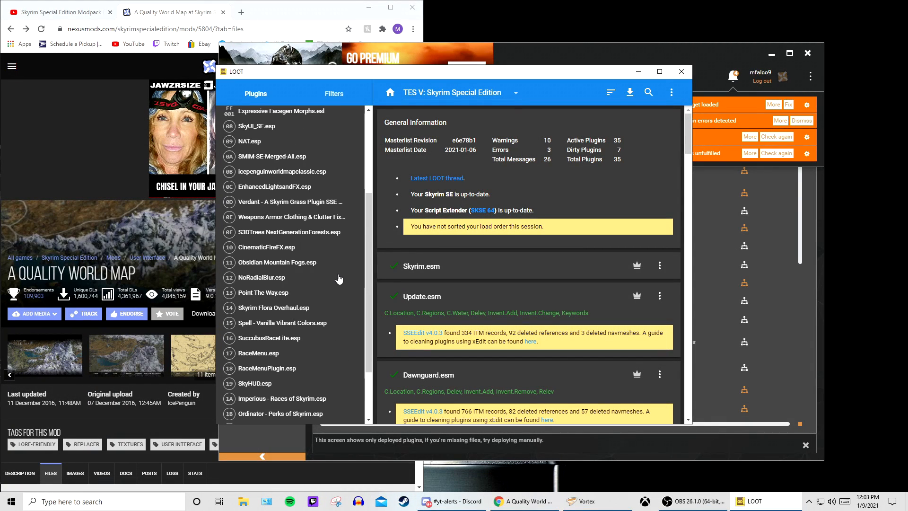
{"action": "scroll", "coordinate": [338, 278], "scroll_direction": "up", "scroll_amount": 5}
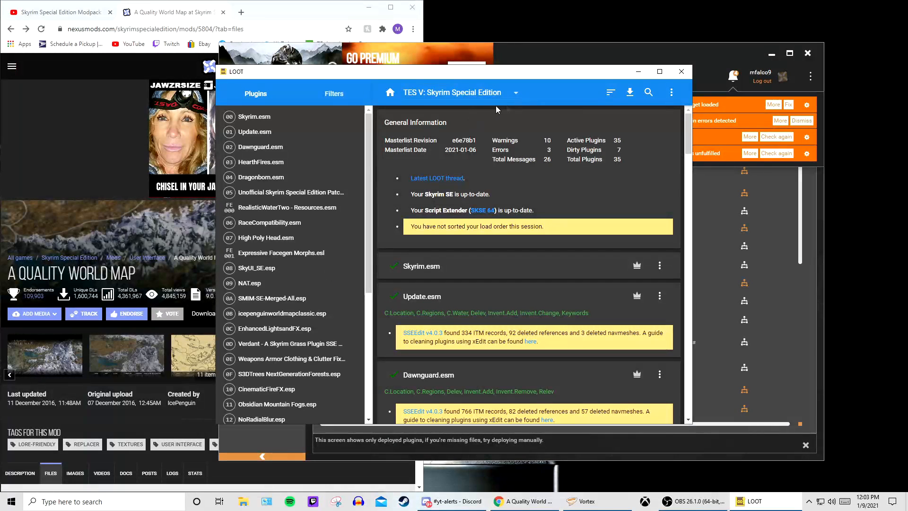
{"action": "left_click", "coordinate": [611, 92]}
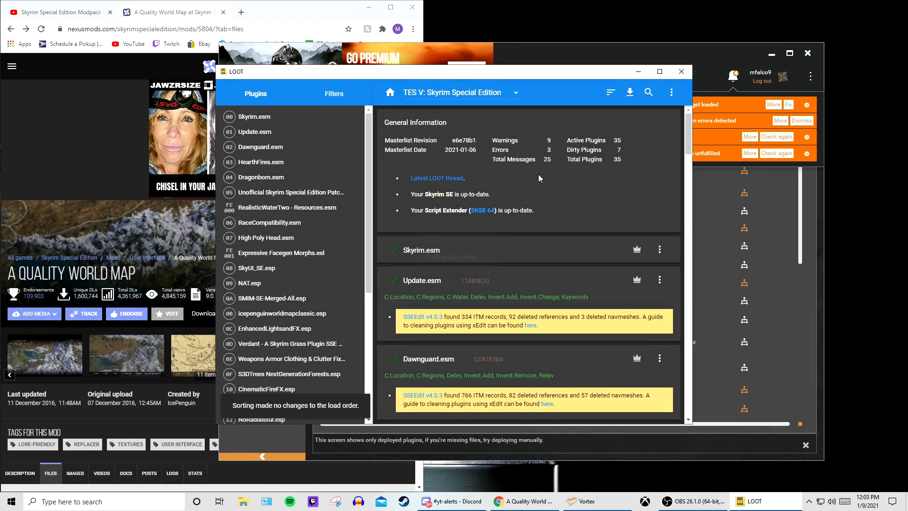
Step: Examine the sorted plugin list from the first master file down to the last patch plugin
{"action": "scroll", "coordinate": [284, 378], "scroll_direction": "down", "scroll_amount": 4}
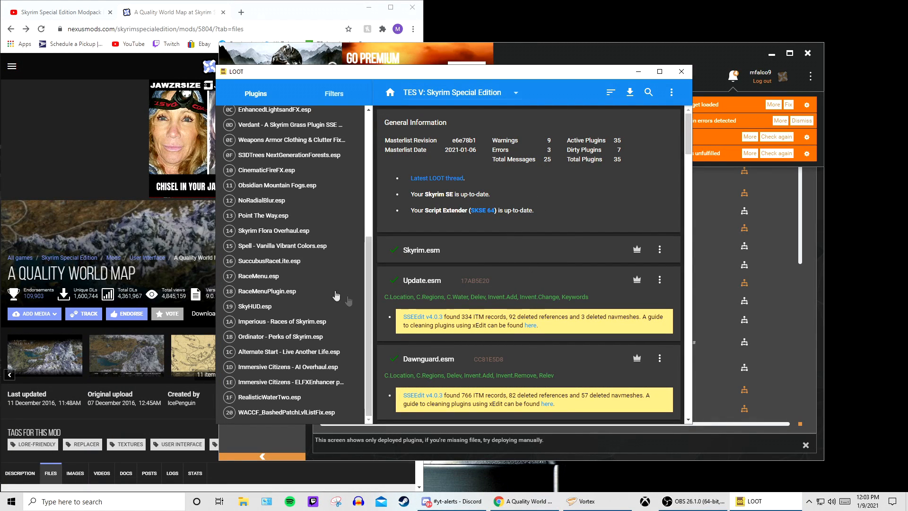
{"action": "scroll", "coordinate": [270, 304], "scroll_direction": "up", "scroll_amount": 5}
{"action": "scroll", "coordinate": [277, 293], "scroll_direction": "down", "scroll_amount": 5}
{"action": "scroll", "coordinate": [273, 317], "scroll_direction": "up", "scroll_amount": 1}
{"action": "scroll", "coordinate": [282, 258], "scroll_direction": "down", "scroll_amount": 1}
{"action": "scroll", "coordinate": [283, 245], "scroll_direction": "up", "scroll_amount": 4}
{"action": "scroll", "coordinate": [291, 227], "scroll_direction": "down", "scroll_amount": 4}
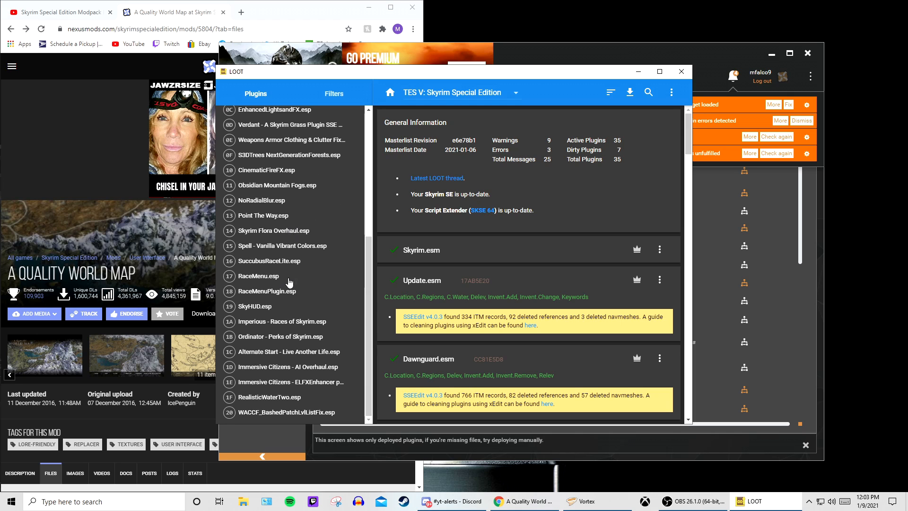
Step: Close LOOT and dock the Vortex window beside the browser
{"action": "left_click", "coordinate": [682, 71]}
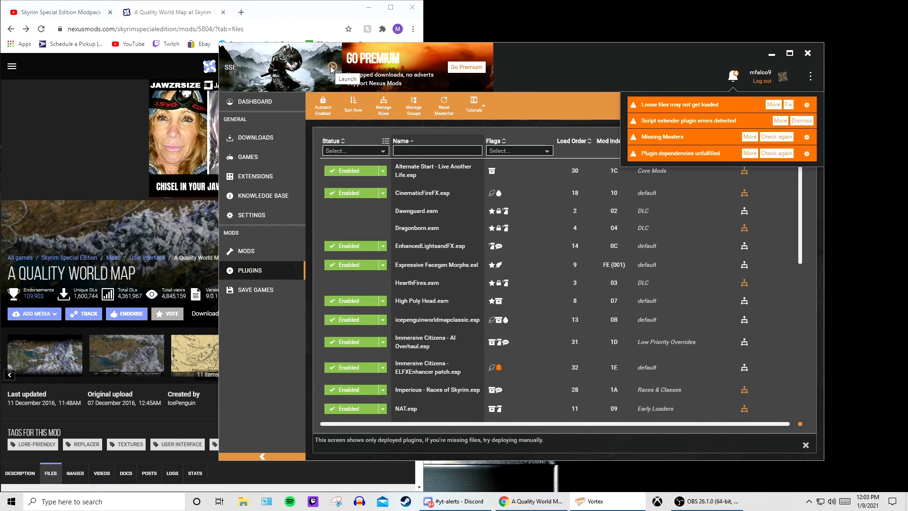
{"action": "left_click_drag", "start_coordinate": [583, 70], "coordinate": [905, 89]}
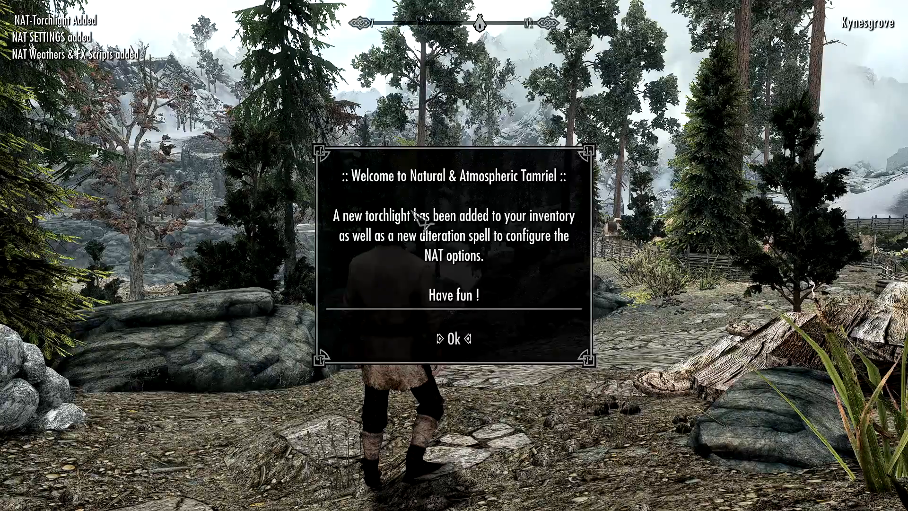
{"action": "left_click", "coordinate": [459, 338]}
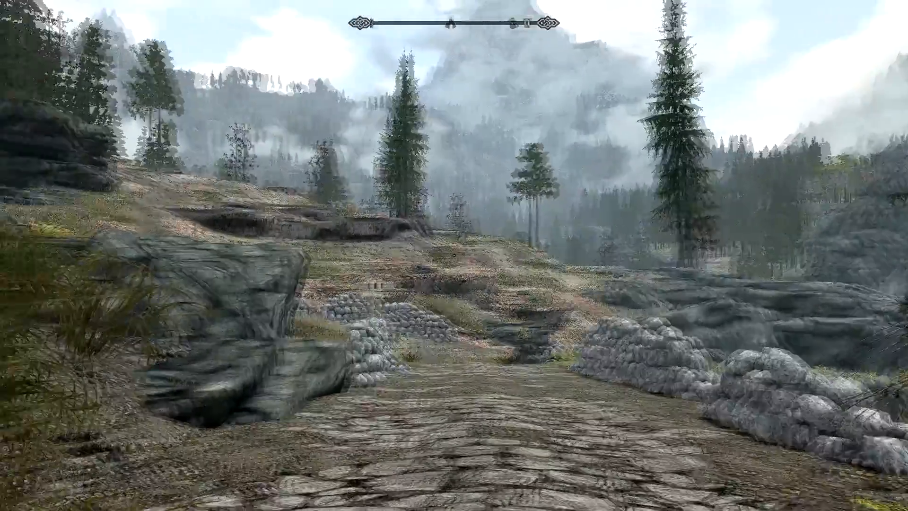
{"action": "key", "text": "w"}
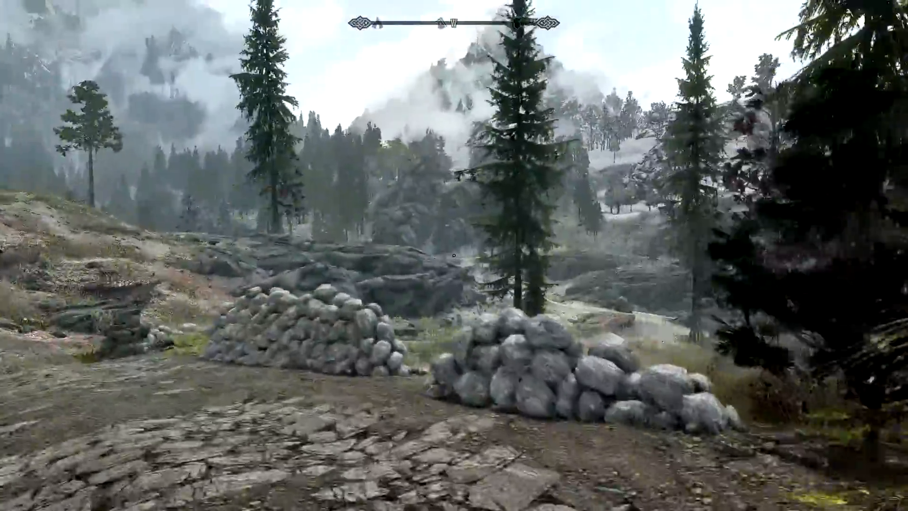
{"action": "key", "text": "a"}
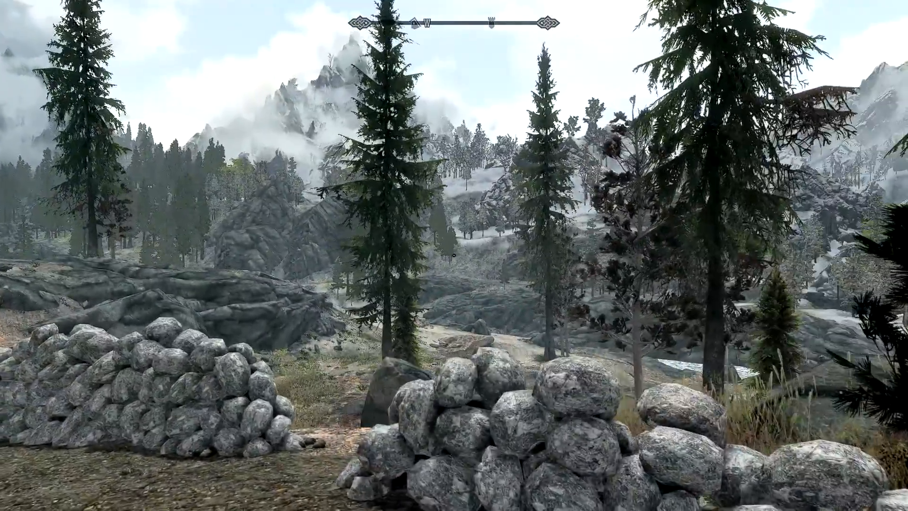
{"action": "key", "text": "w"}
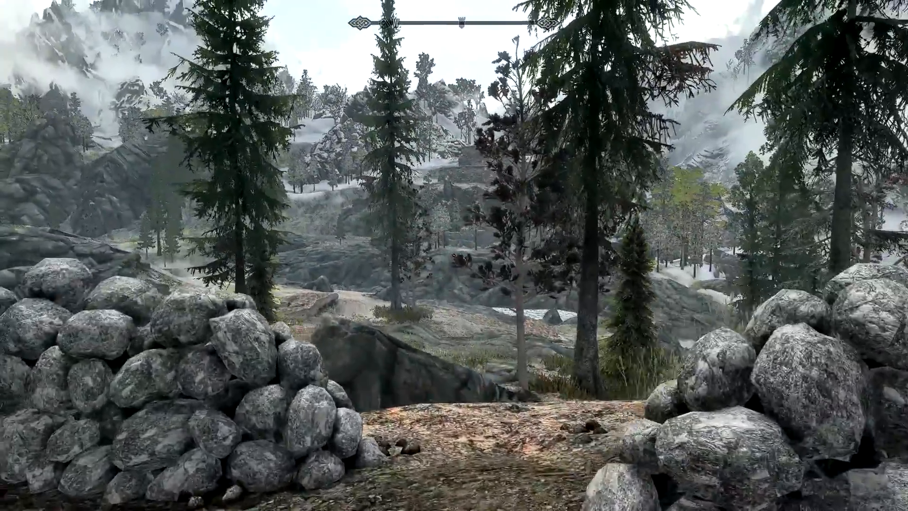
{"action": "key", "text": "d"}
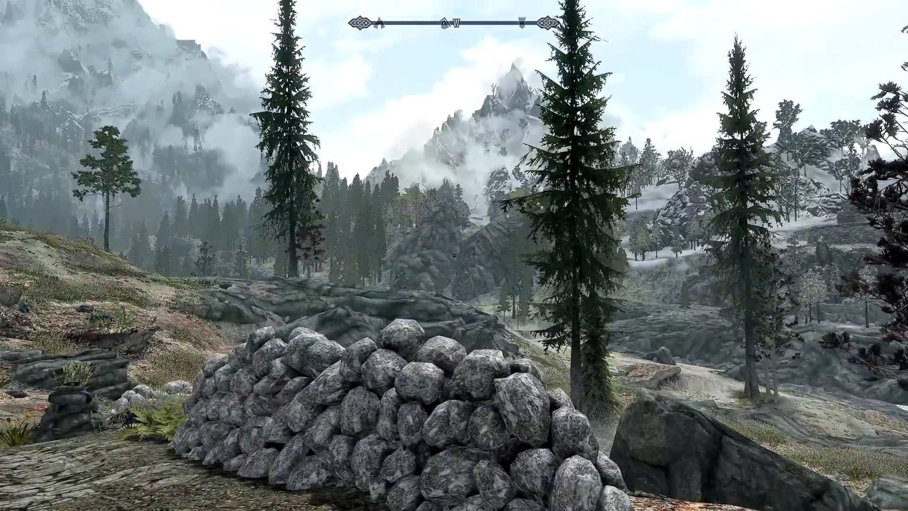
{"action": "key", "text": "a"}
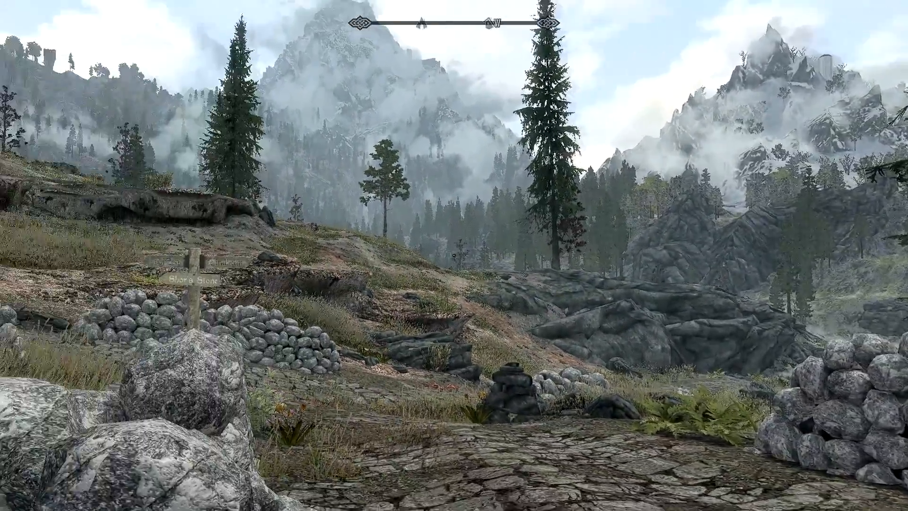
{"action": "key", "text": "a"}
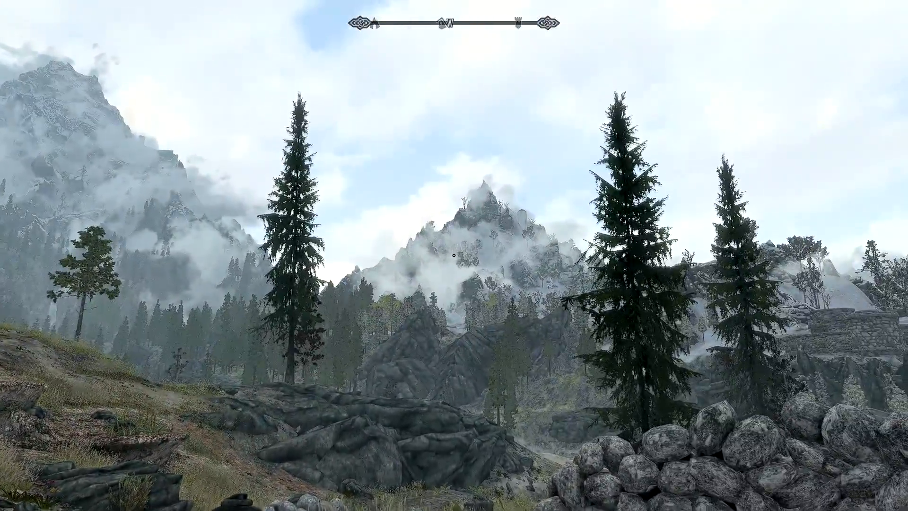
{"action": "key", "text": "d"}
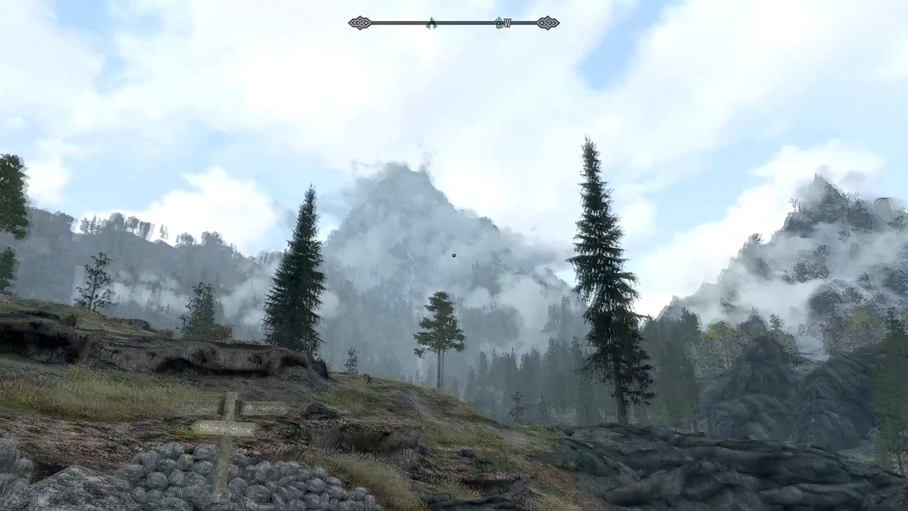
{"action": "key", "text": "w"}
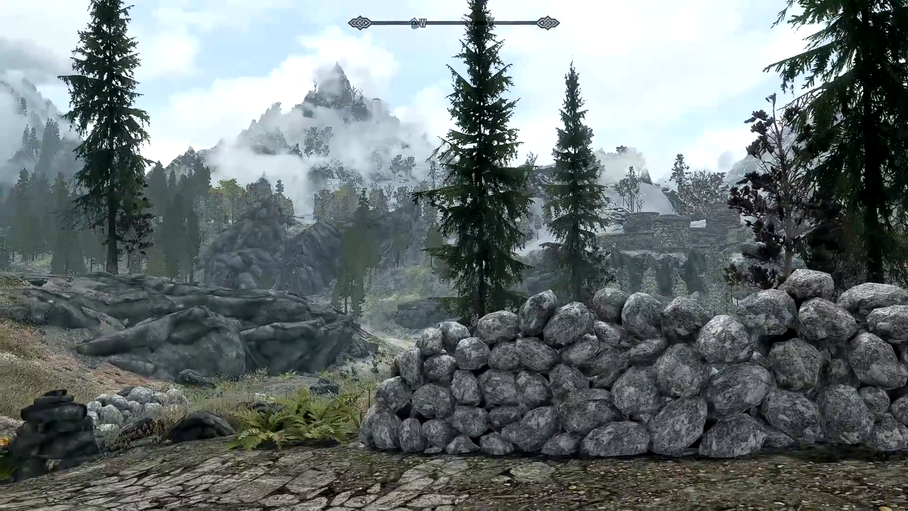
{"action": "key", "text": "f"}
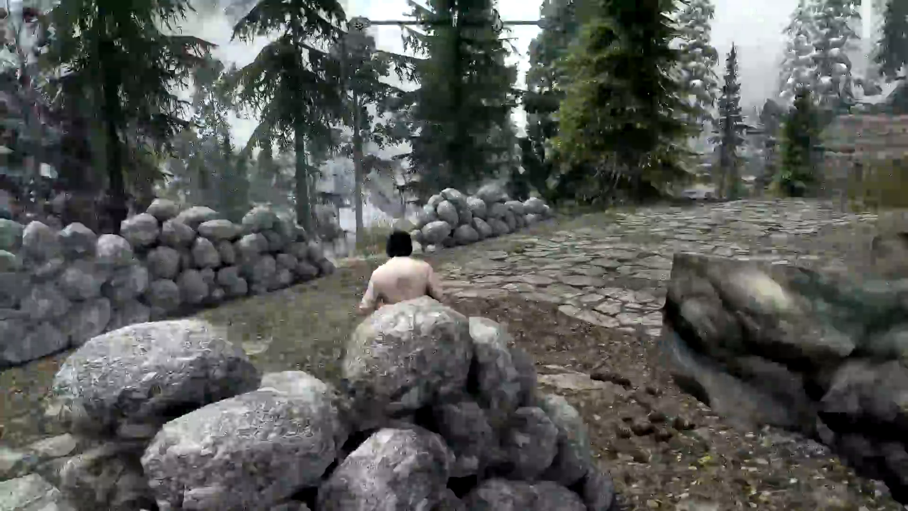
{"action": "key", "text": "w"}
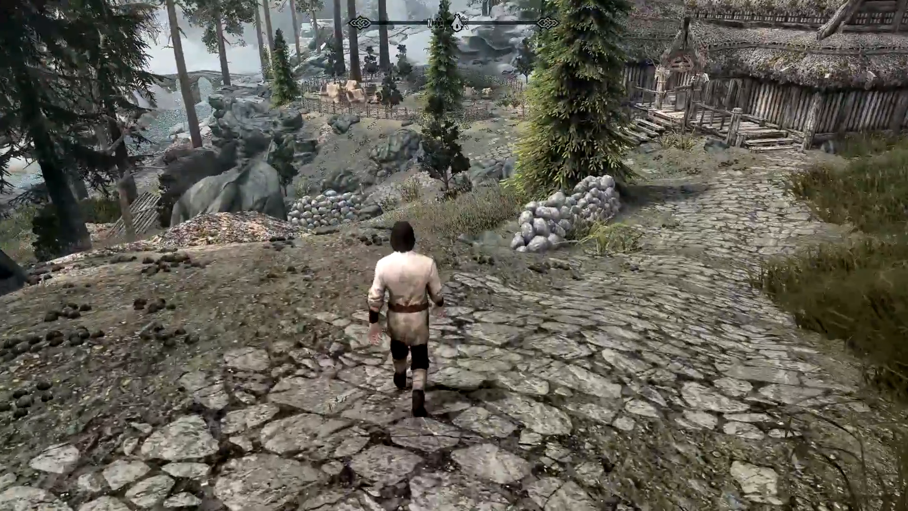
{"action": "key", "text": "d"}
{"action": "key", "text": "a"}
{"action": "key", "text": "f"}
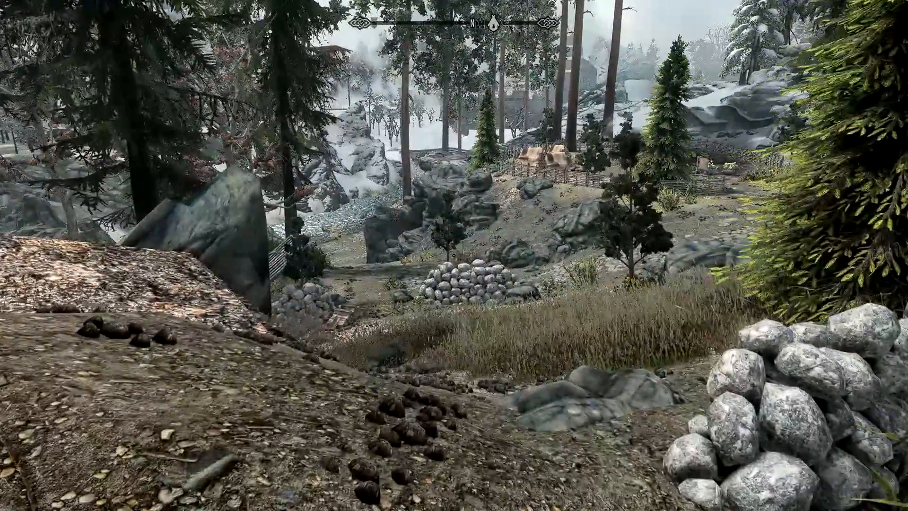
{"action": "key", "text": "r"}
{"action": "key", "text": "w"}
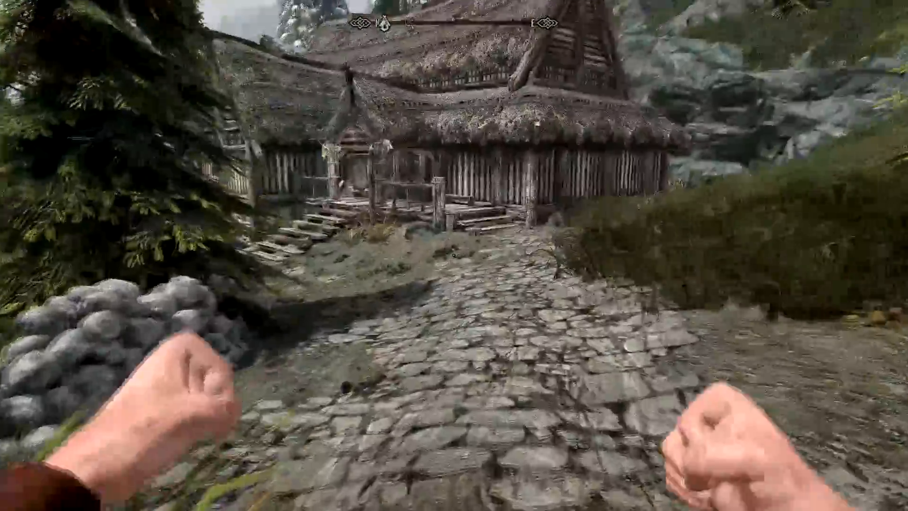
{"action": "key", "text": "w"}
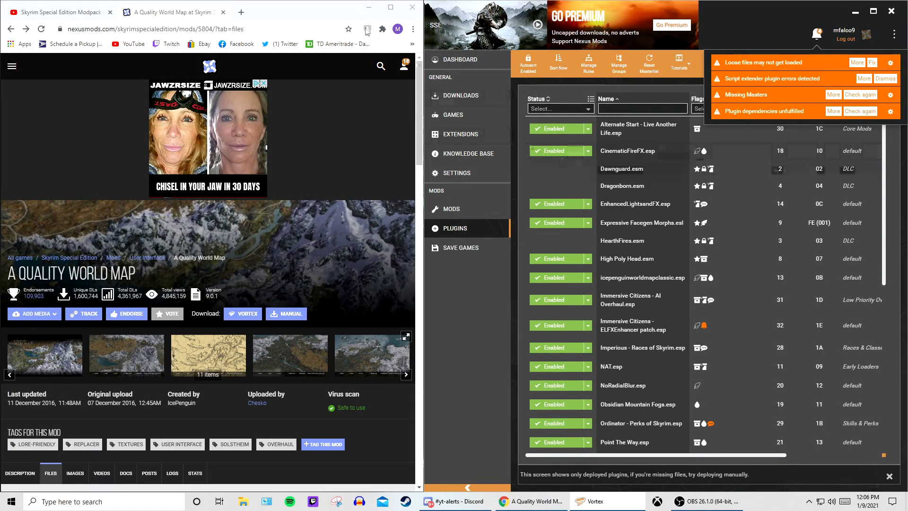
Step: Close the A Quality World Map page, open Enhanced Blood Textures from the video's mod list, and download its main file with Vortex
{"action": "left_click", "coordinate": [223, 12]}
{"action": "scroll", "coordinate": [143, 246], "scroll_direction": "up", "scroll_amount": 3}
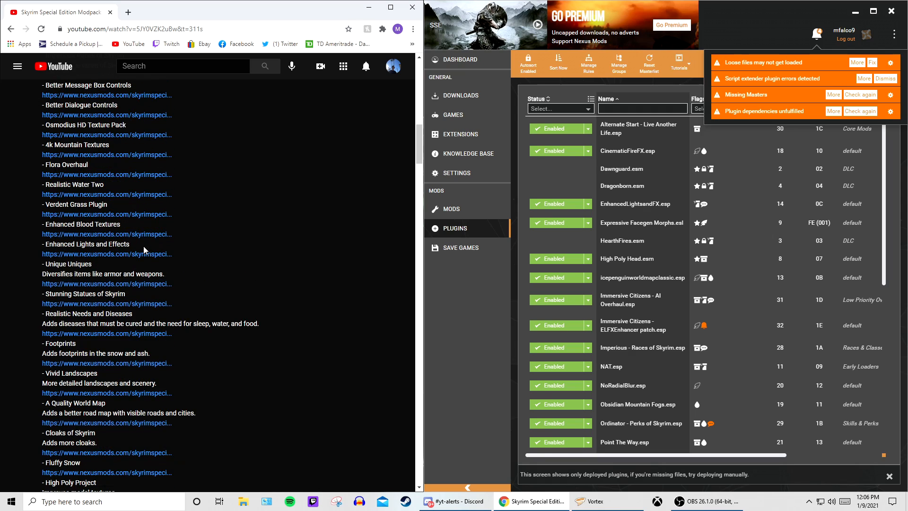
{"action": "left_click", "coordinate": [97, 235]}
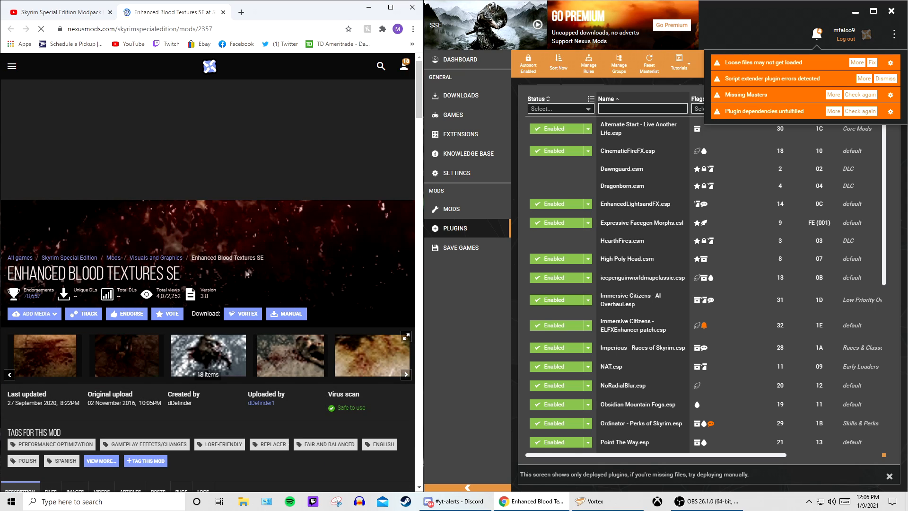
{"action": "scroll", "coordinate": [251, 265], "scroll_direction": "down", "scroll_amount": 3}
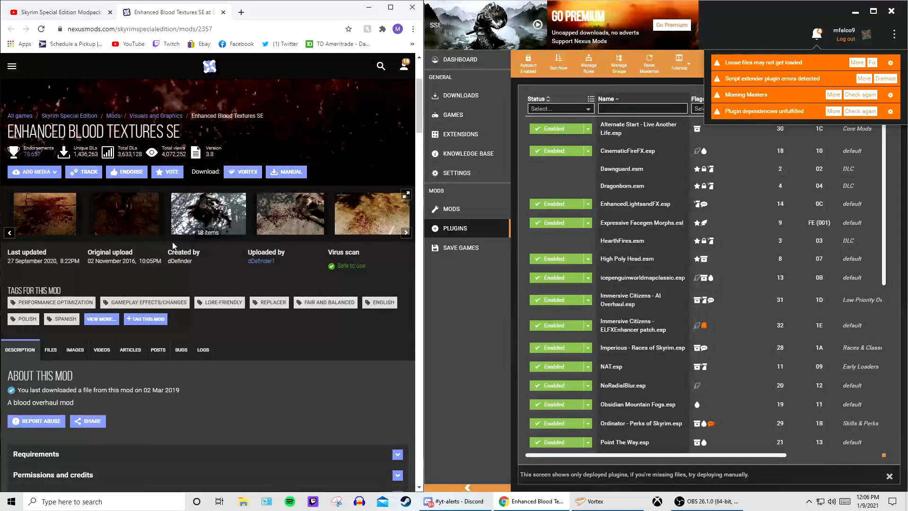
{"action": "scroll", "coordinate": [241, 261], "scroll_direction": "down", "scroll_amount": 1}
{"action": "left_click", "coordinate": [239, 135]}
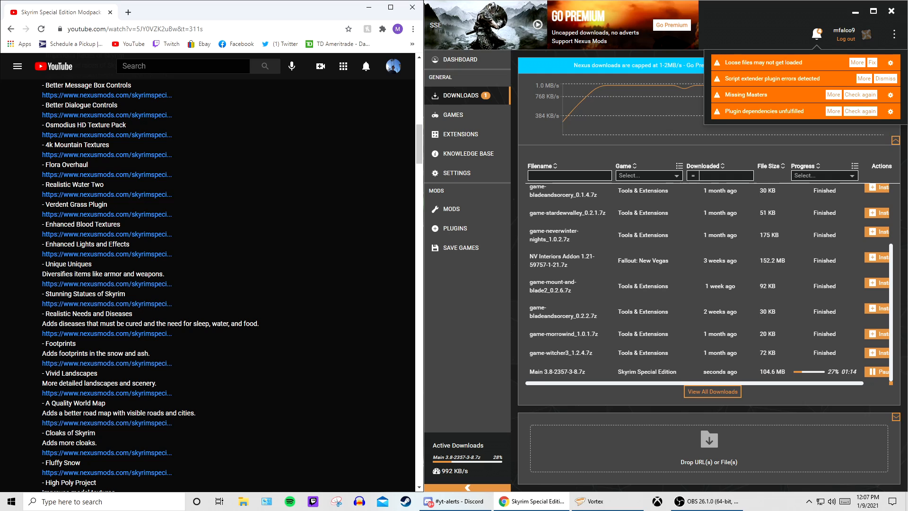
Step: Open the Unique Uniques mod page from the video's mod list and download Unique Uniques SE with Vortex
{"action": "scroll", "coordinate": [79, 213], "scroll_direction": "up", "scroll_amount": 2}
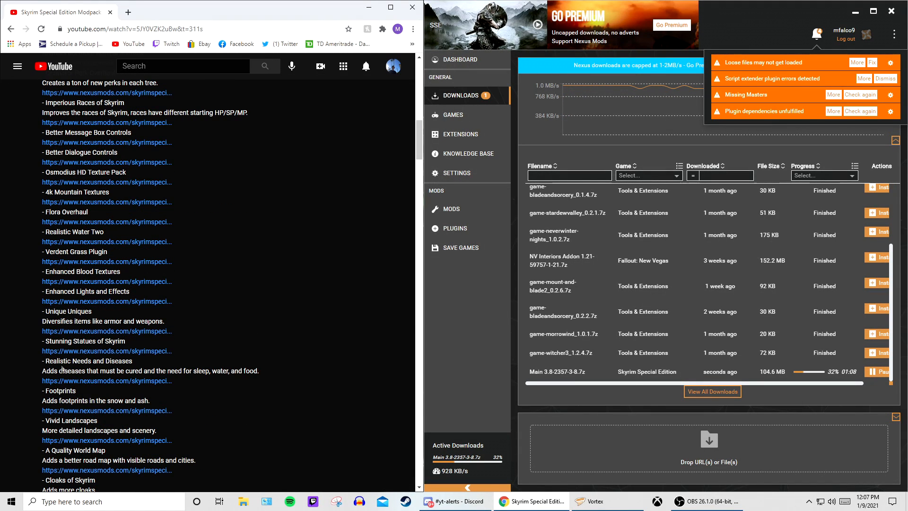
{"action": "left_click", "coordinate": [81, 332]}
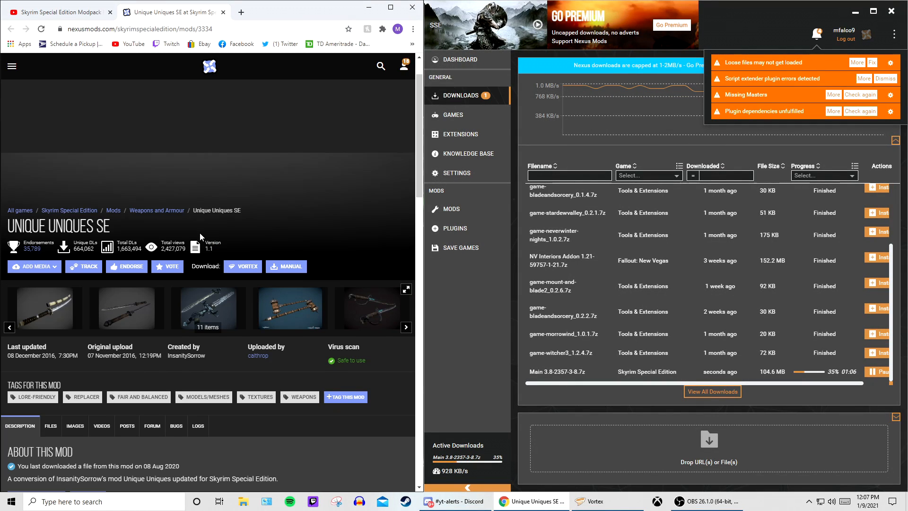
{"action": "scroll", "coordinate": [226, 316], "scroll_direction": "down", "scroll_amount": 3}
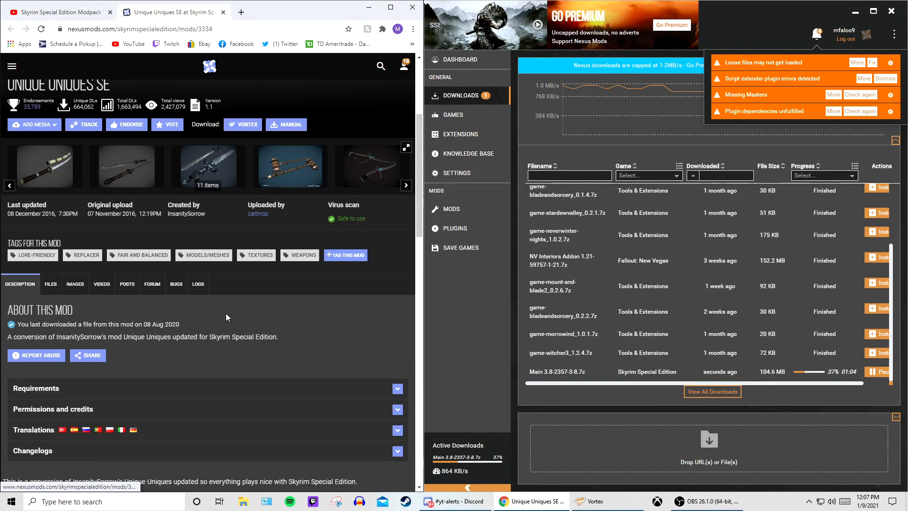
{"action": "scroll", "coordinate": [227, 317], "scroll_direction": "down", "scroll_amount": 1}
{"action": "left_click", "coordinate": [74, 236]}
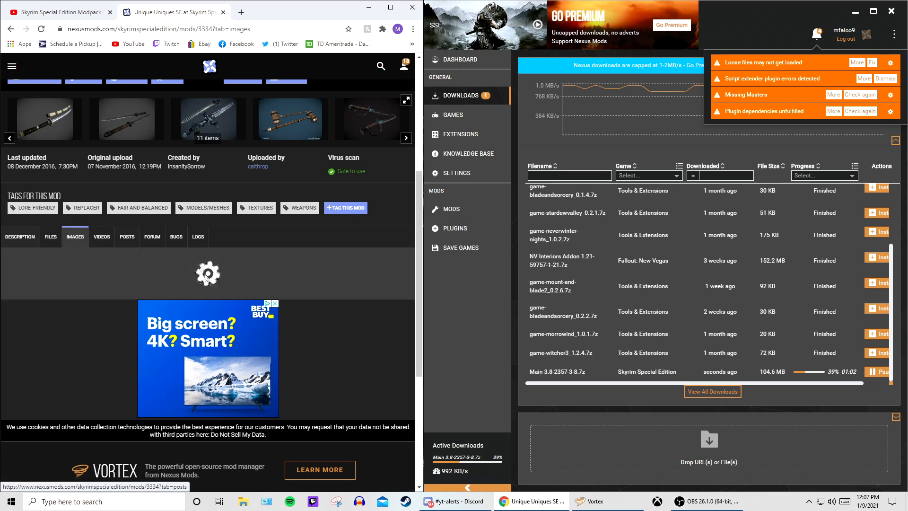
{"action": "scroll", "coordinate": [209, 279], "scroll_direction": "down", "scroll_amount": 1}
{"action": "scroll", "coordinate": [209, 279], "scroll_direction": "down", "scroll_amount": 2}
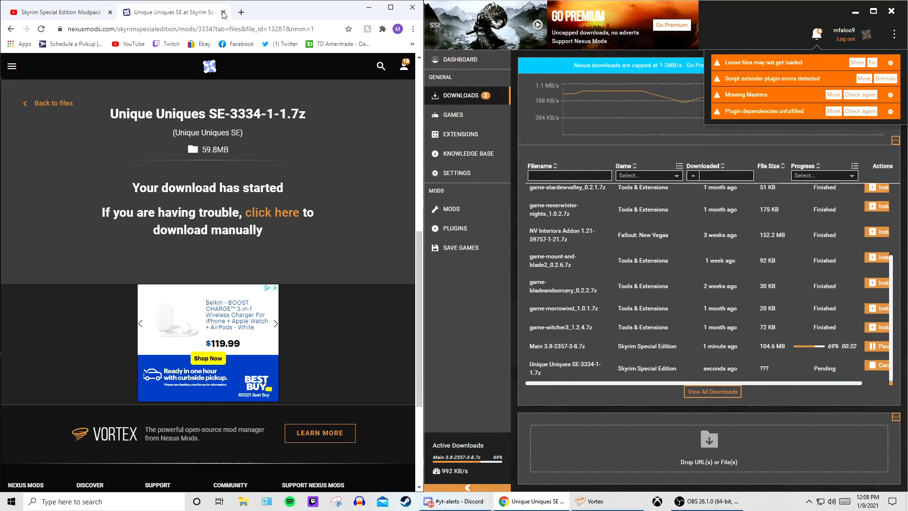
Step: Close the Unique Uniques page, open Stunning Statues of Skyrim from the video's mod list, and download SSoS - Installer Fix with Vortex
{"action": "left_click", "coordinate": [223, 13]}
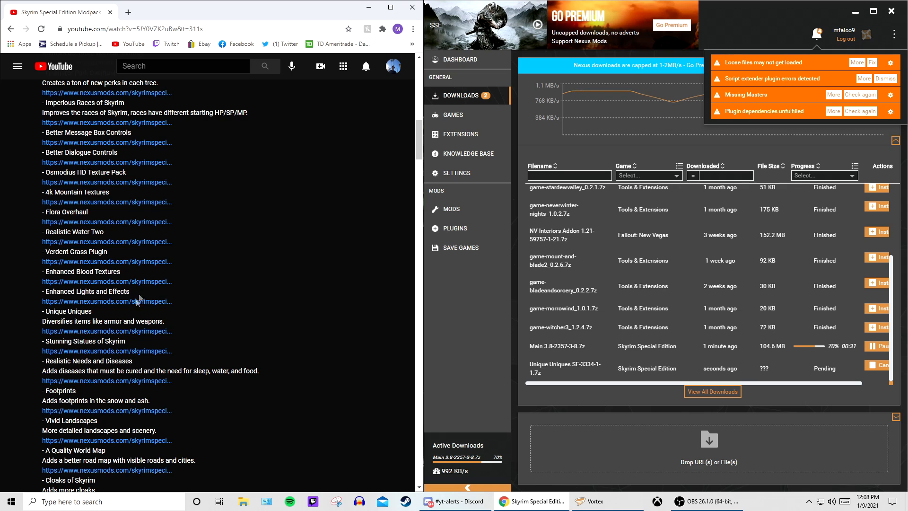
{"action": "left_click", "coordinate": [116, 352]}
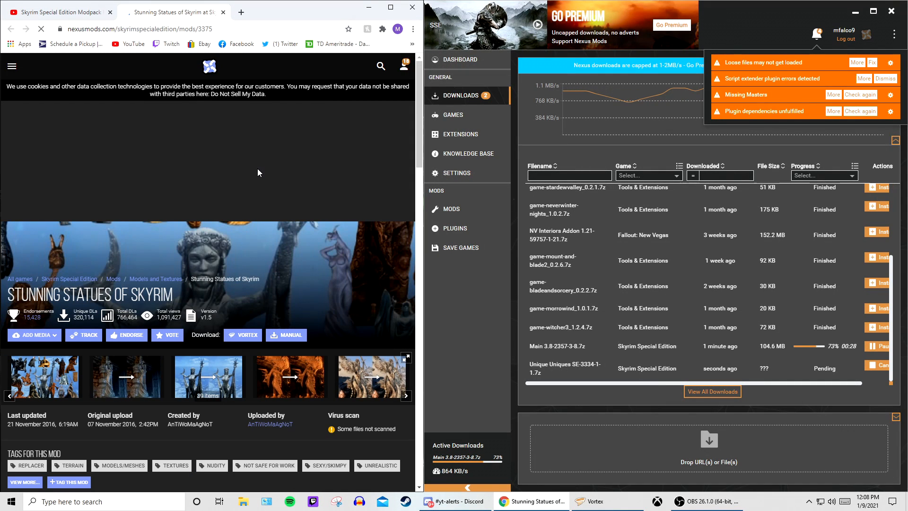
{"action": "scroll", "coordinate": [257, 168], "scroll_direction": "down", "scroll_amount": 2}
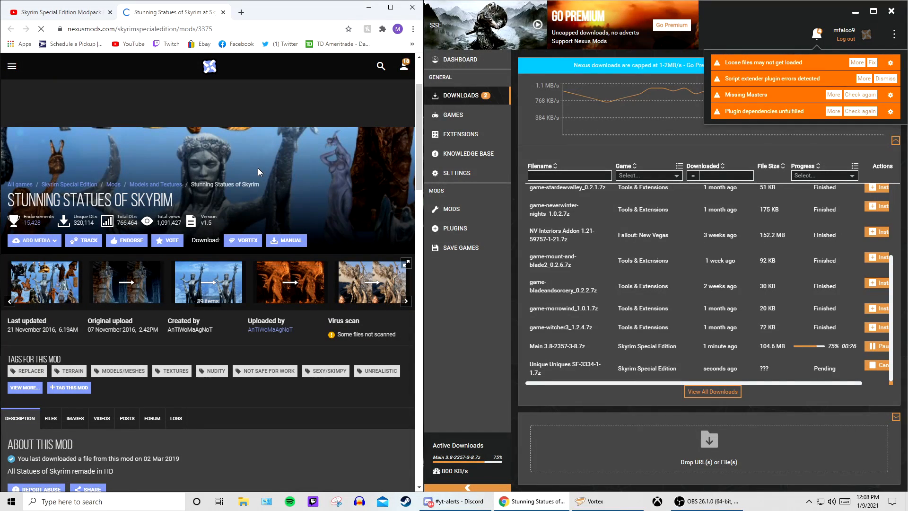
{"action": "scroll", "coordinate": [258, 166], "scroll_direction": "down", "scroll_amount": 2}
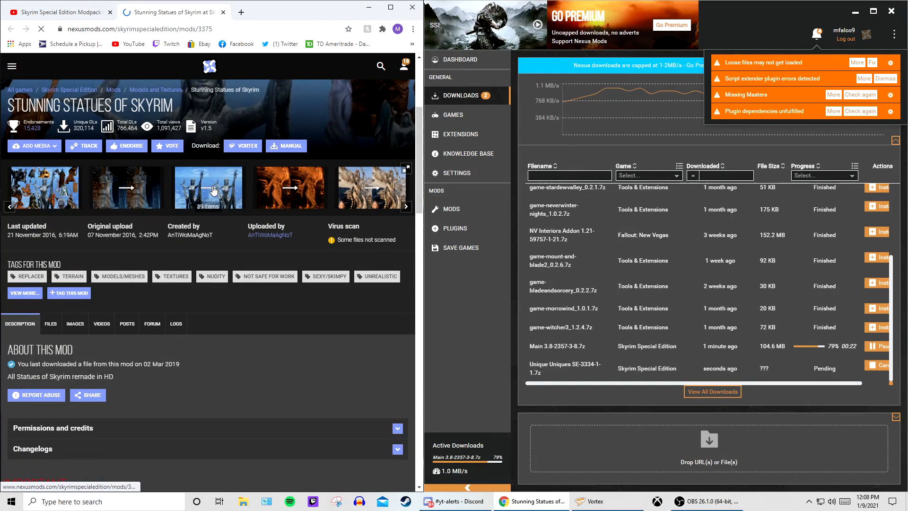
{"action": "scroll", "coordinate": [217, 183], "scroll_direction": "up", "scroll_amount": 1}
{"action": "scroll", "coordinate": [227, 175], "scroll_direction": "down", "scroll_amount": 1}
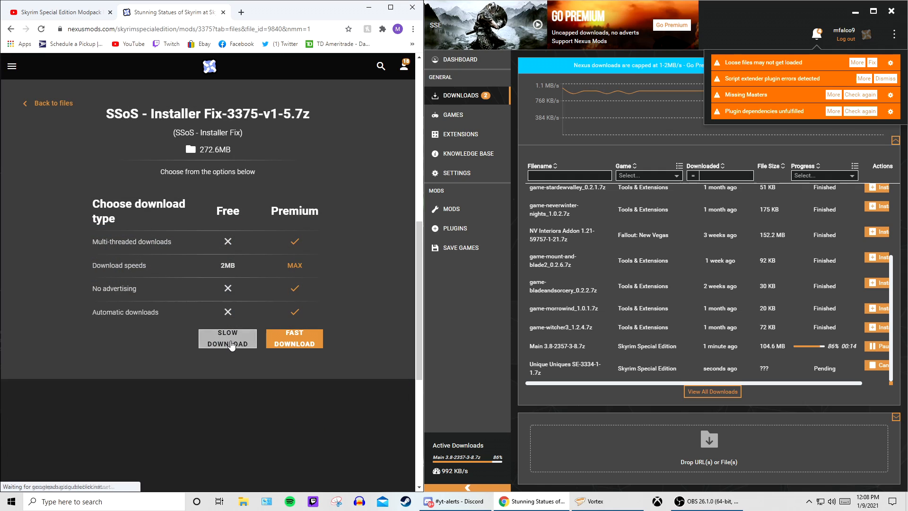
{"action": "left_click", "coordinate": [227, 339]}
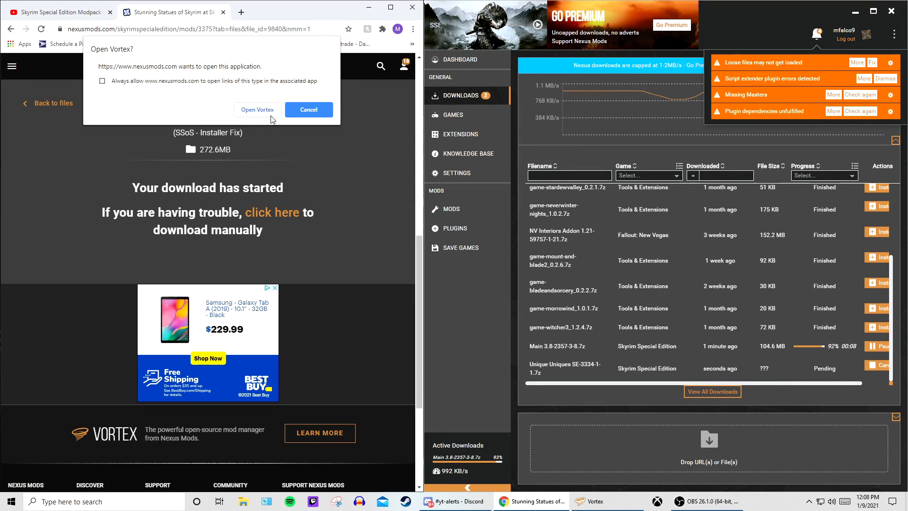
{"action": "left_click", "coordinate": [257, 109]}
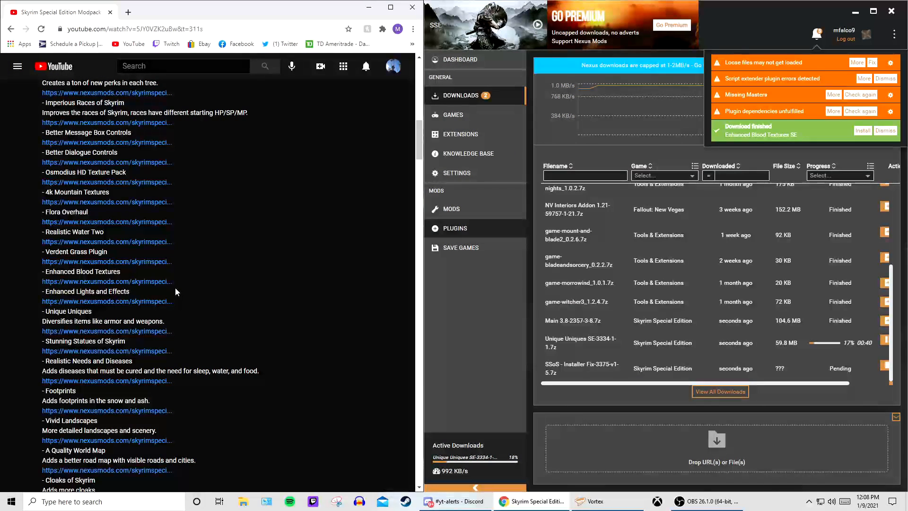
Step: Open the Footprints mod page from the video's mod list, download Footprints 1.5.3 with Vortex, and close the page
{"action": "scroll", "coordinate": [175, 291], "scroll_direction": "down", "scroll_amount": 3}
{"action": "scroll", "coordinate": [174, 289], "scroll_direction": "down", "scroll_amount": 3}
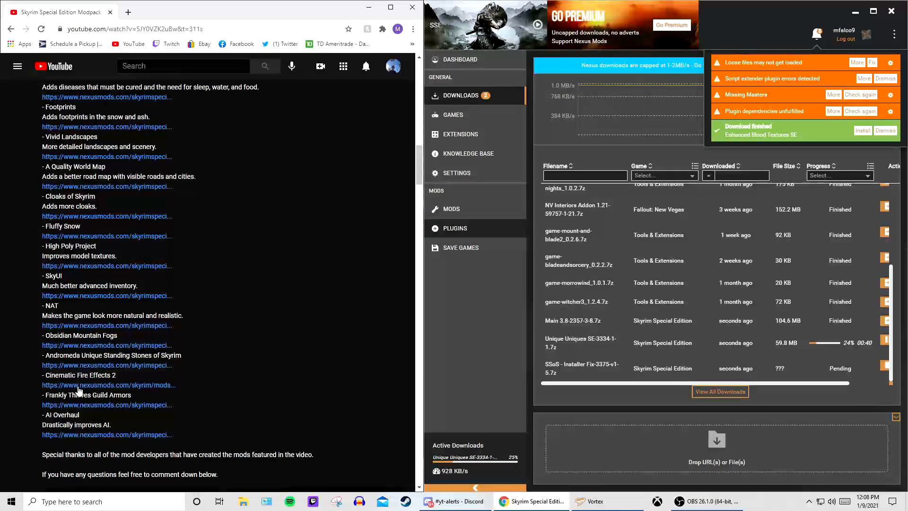
{"action": "scroll", "coordinate": [73, 252], "scroll_direction": "up", "scroll_amount": 3}
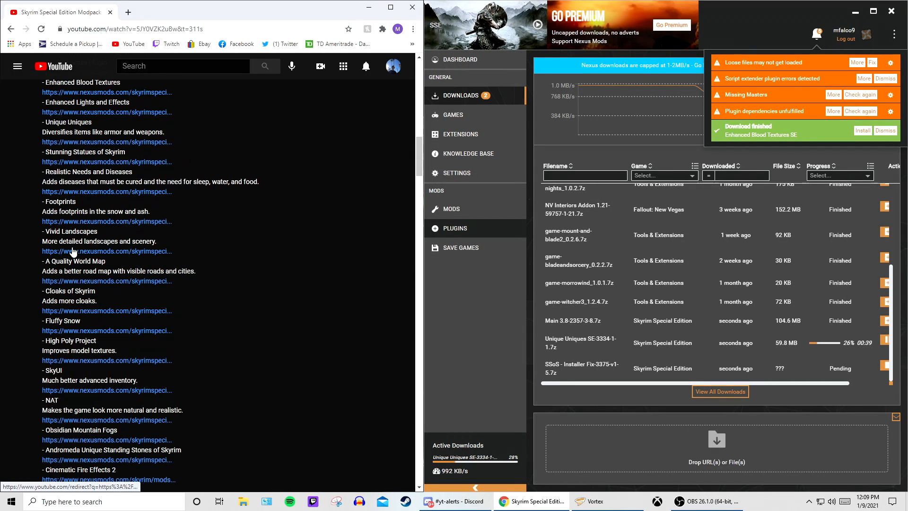
{"action": "left_click", "coordinate": [88, 230]}
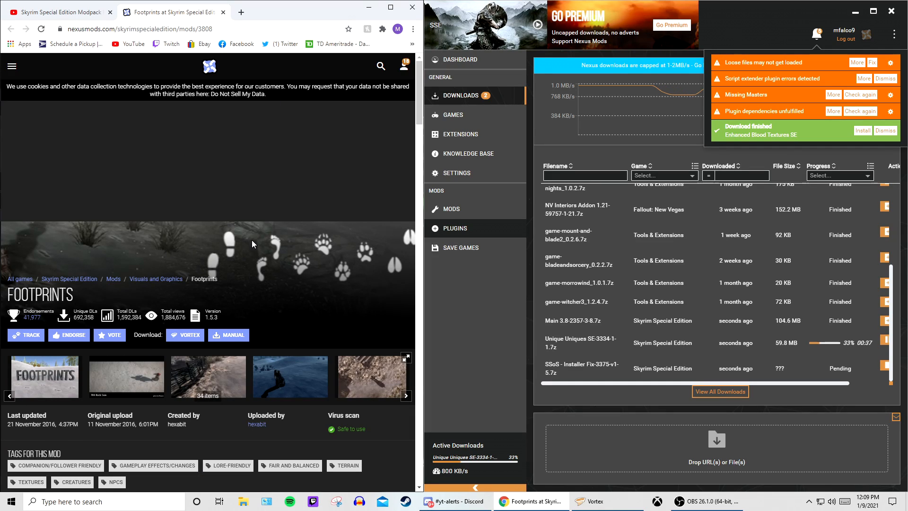
{"action": "key", "text": "ctrl+w"}
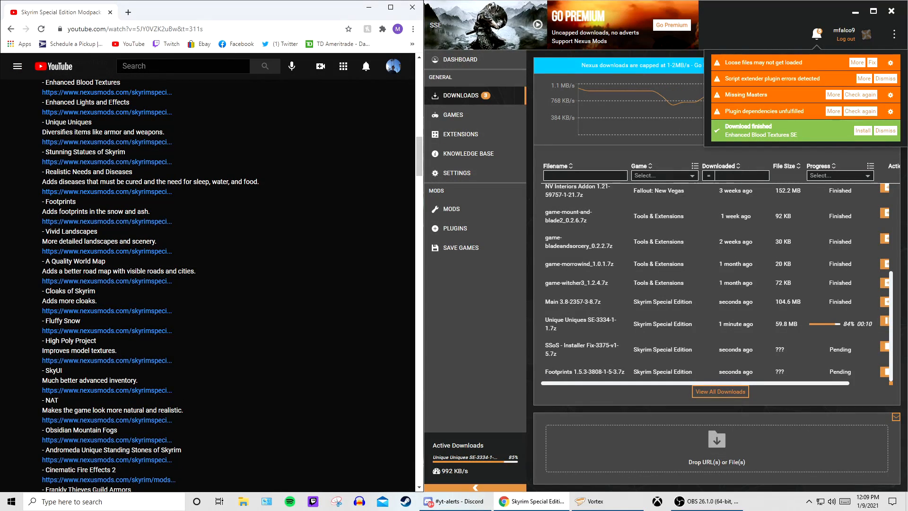
Step: Open the Fluffy Snow page from the video's mod list, download Fluffy Snow - 2K with Vortex, and close the page
{"action": "left_click", "coordinate": [81, 330]}
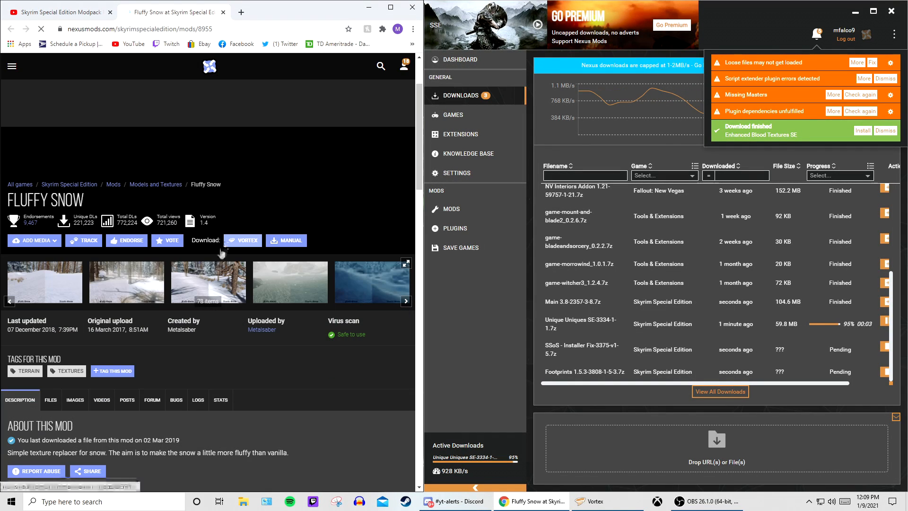
{"action": "left_click", "coordinate": [272, 241]}
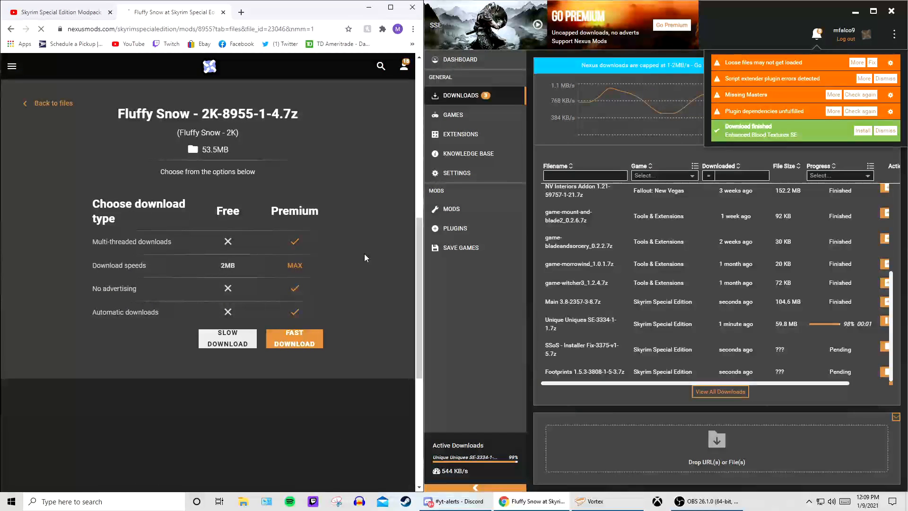
{"action": "left_click", "coordinate": [236, 342]}
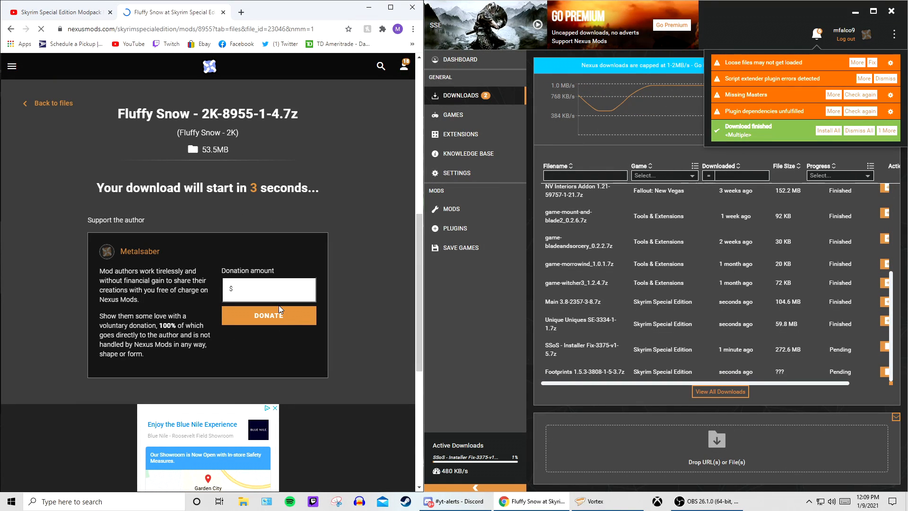
{"action": "key", "text": "ctrl+w"}
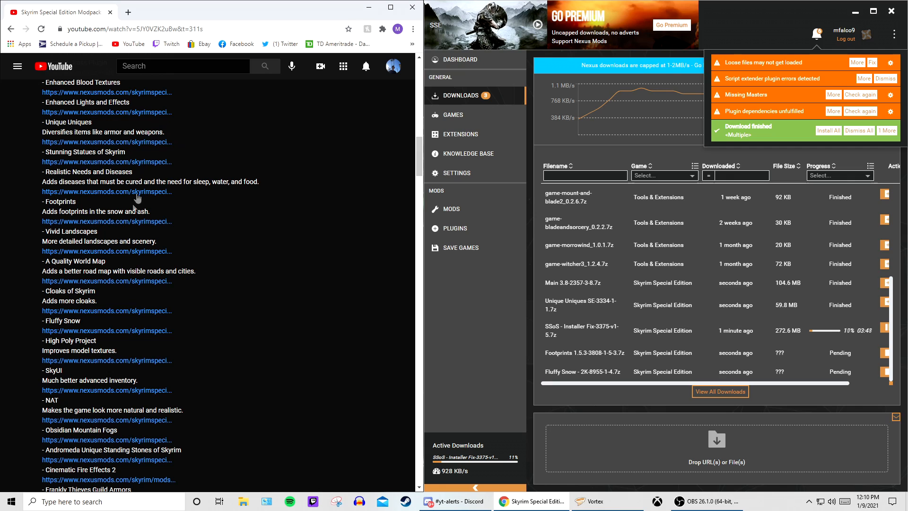
Step: Open the AI Overhaul SSE mod page from the video's mod list and look over its description
{"action": "scroll", "coordinate": [115, 272], "scroll_direction": "down", "scroll_amount": 3}
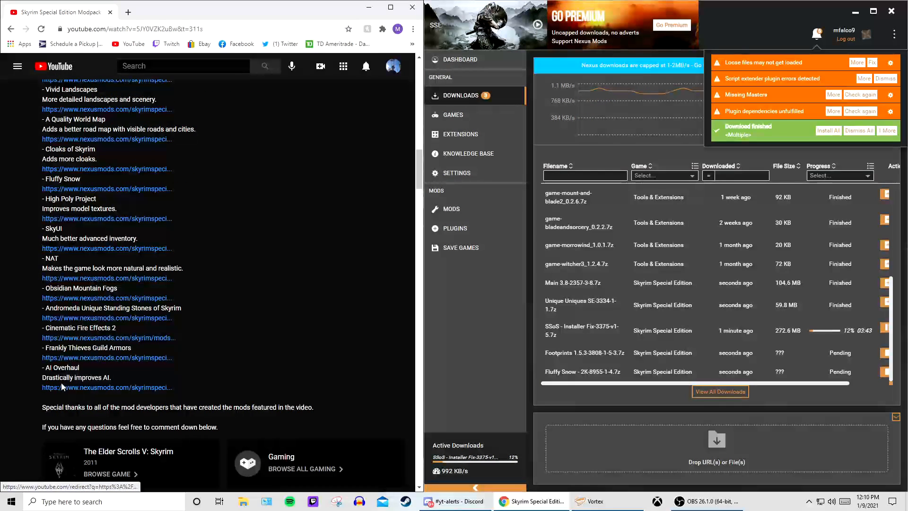
{"action": "left_click", "coordinate": [114, 386]}
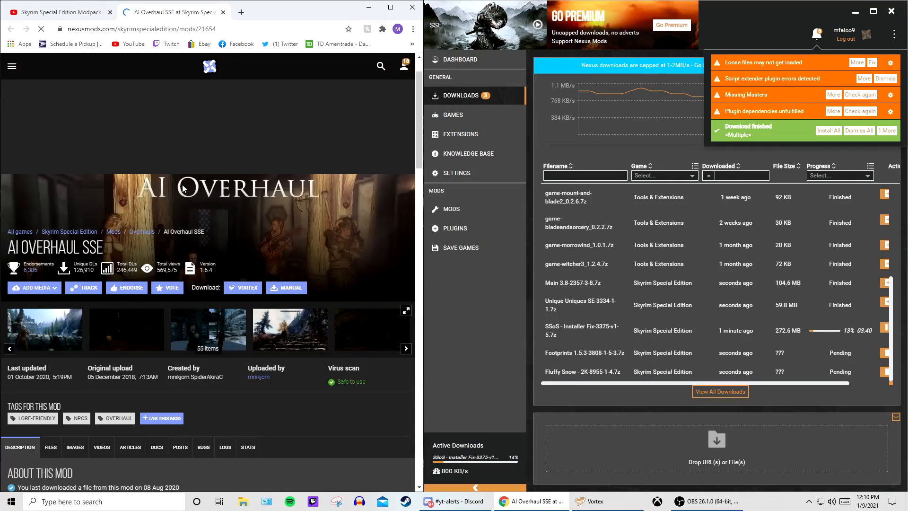
{"action": "scroll", "coordinate": [182, 189], "scroll_direction": "down", "scroll_amount": 4}
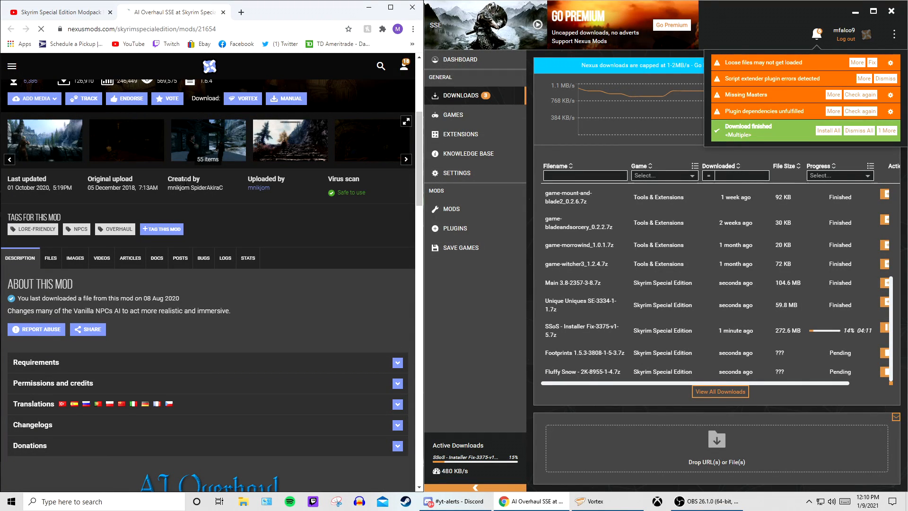
{"action": "scroll", "coordinate": [185, 179], "scroll_direction": "down", "scroll_amount": 1}
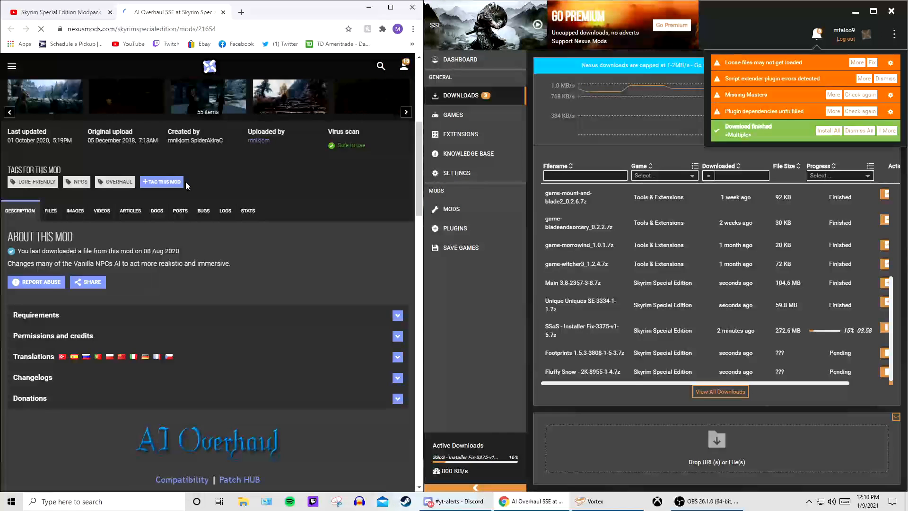
{"action": "scroll", "coordinate": [185, 181], "scroll_direction": "up", "scroll_amount": 1}
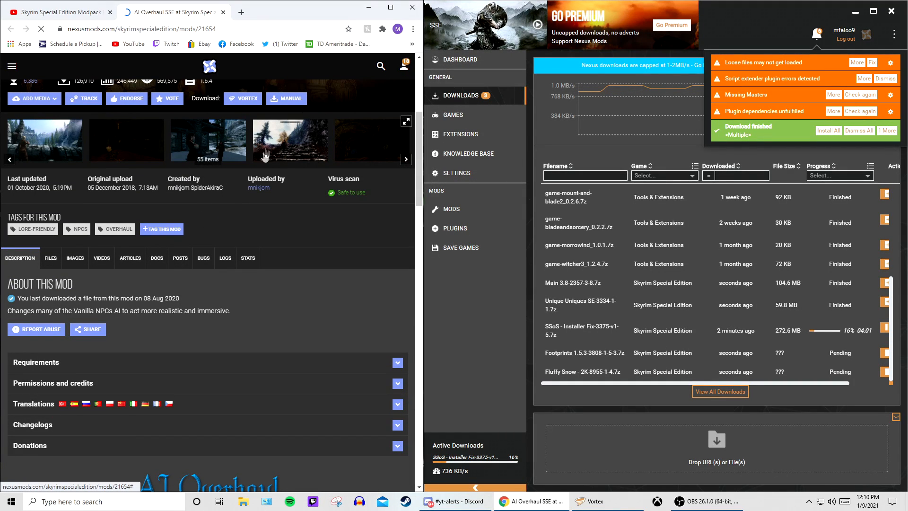
{"action": "scroll", "coordinate": [197, 169], "scroll_direction": "up", "scroll_amount": 1}
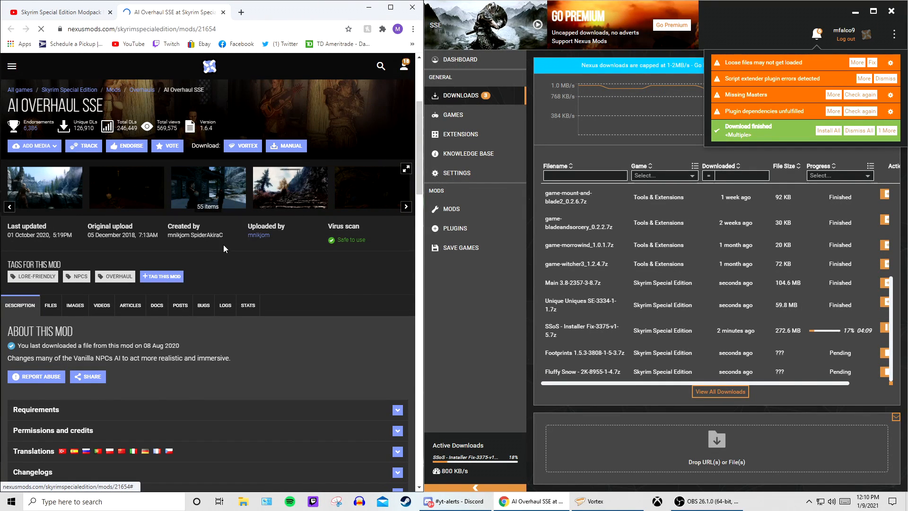
{"action": "scroll", "coordinate": [223, 246], "scroll_direction": "up", "scroll_amount": 1}
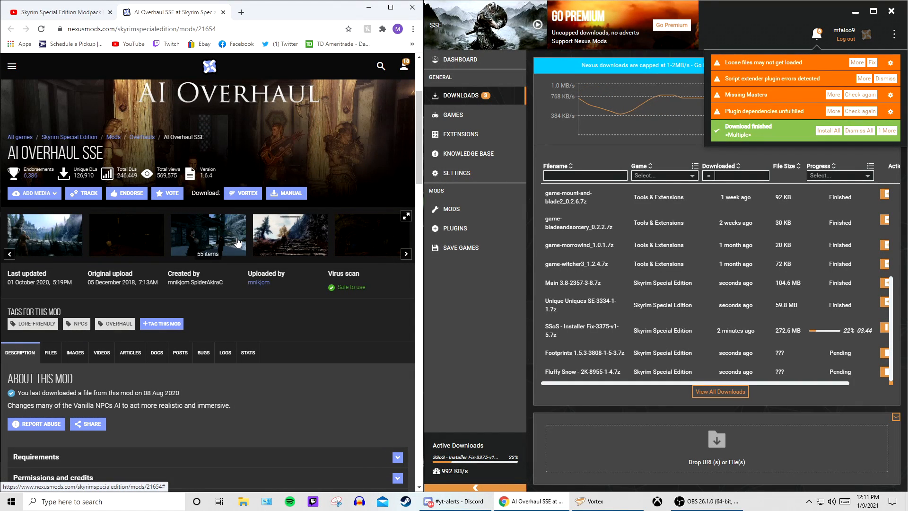
Step: Download AI Overhaul 1.6.4 with Vortex, continuing past the additional files requirement, and close its page
{"action": "left_click", "coordinate": [258, 194]}
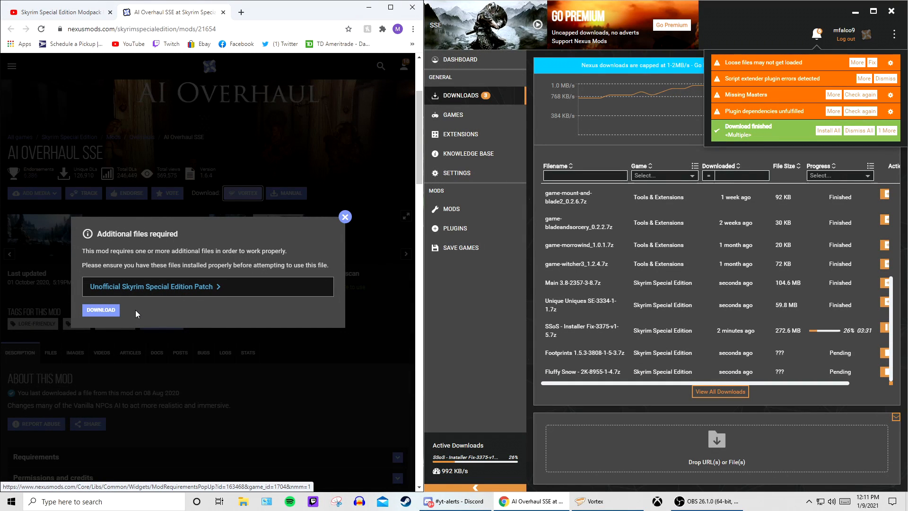
{"action": "left_click", "coordinate": [100, 310]}
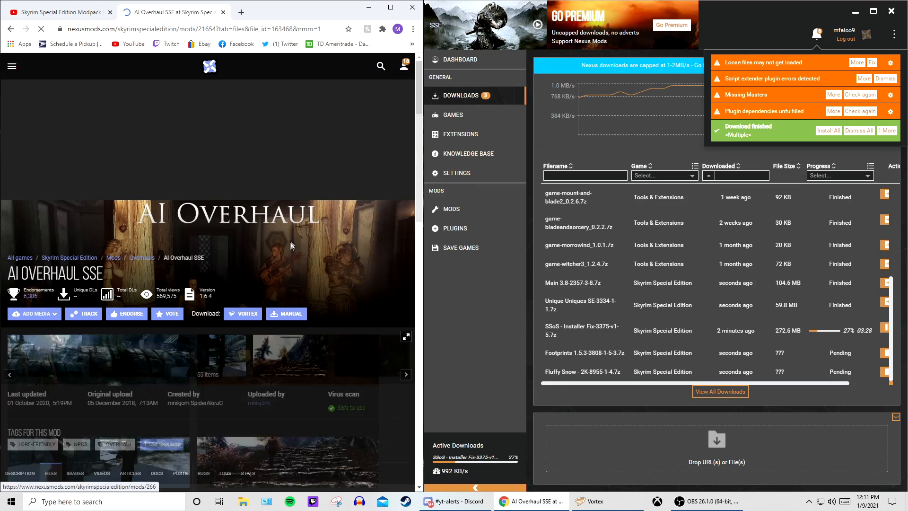
{"action": "left_click", "coordinate": [239, 361]}
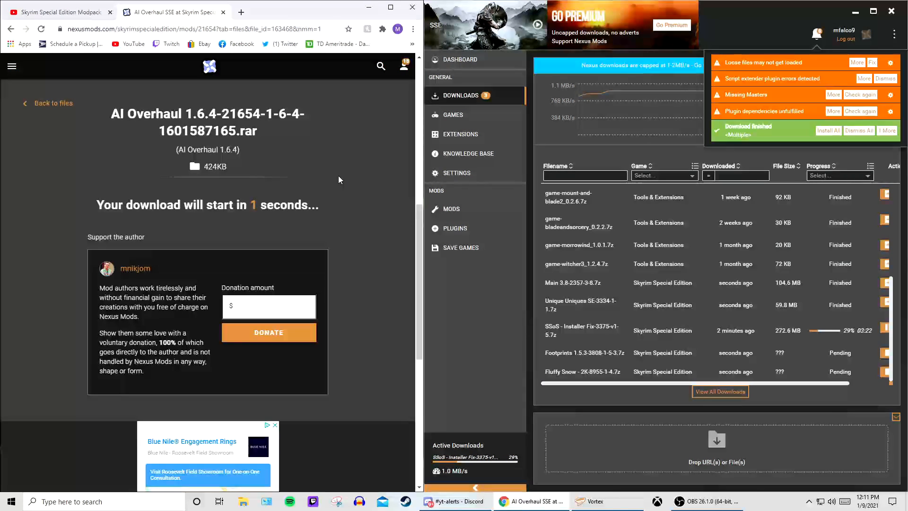
{"action": "left_click", "coordinate": [257, 109]}
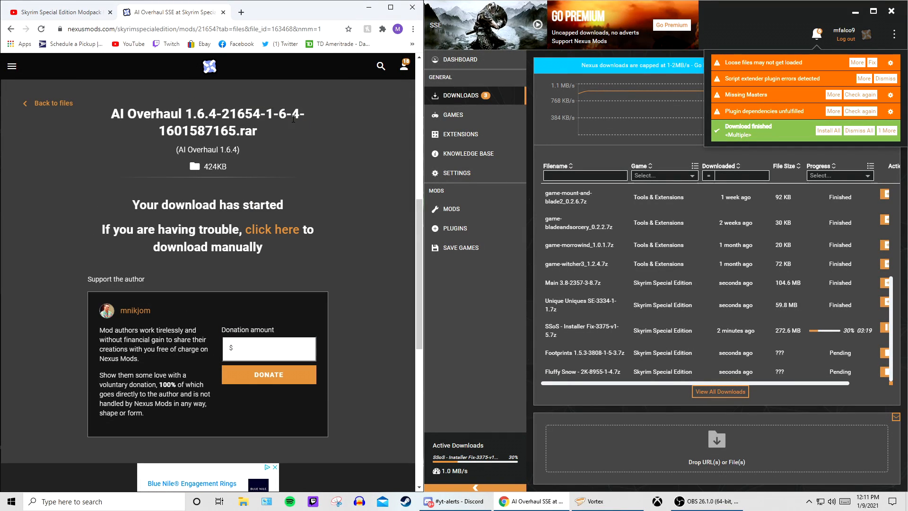
{"action": "key", "text": "ctrl+w"}
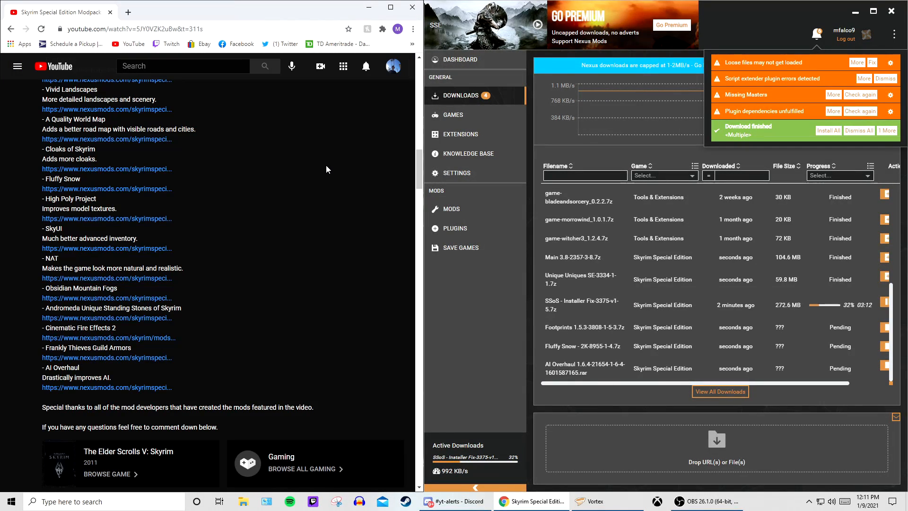
Step: Open the Andromeda Unique Standing Stones page from the video's mod list, download Andromeda 1.1.2 with Vortex, and close the page
{"action": "scroll", "coordinate": [151, 131], "scroll_direction": "up", "scroll_amount": 1}
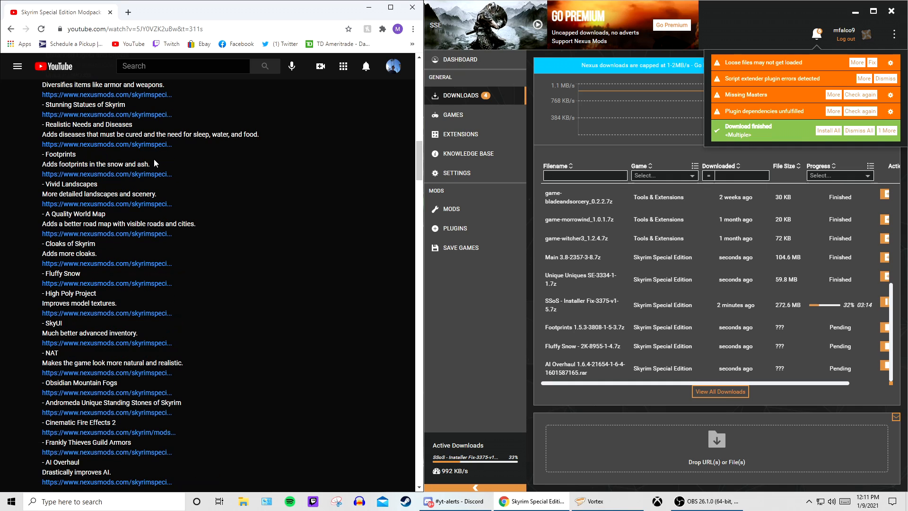
{"action": "left_click", "coordinate": [83, 406]}
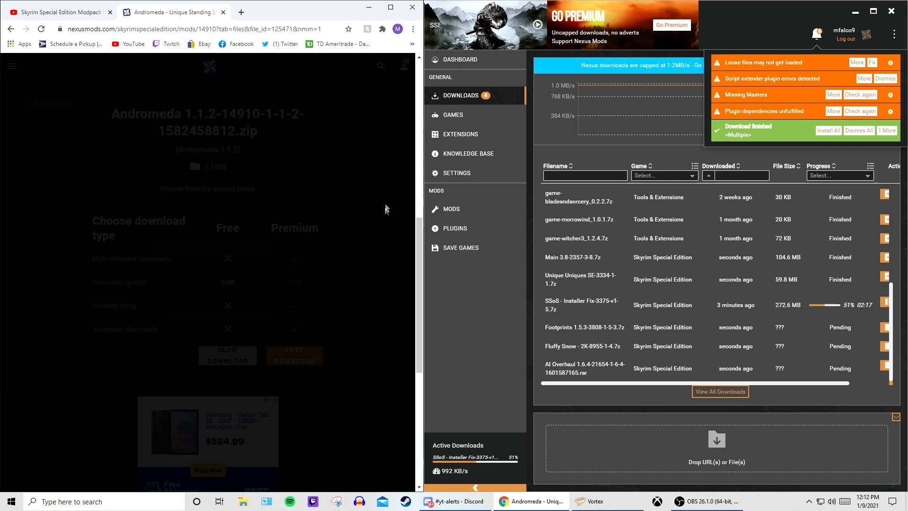
{"action": "scroll", "coordinate": [264, 292], "scroll_direction": "down", "scroll_amount": 1}
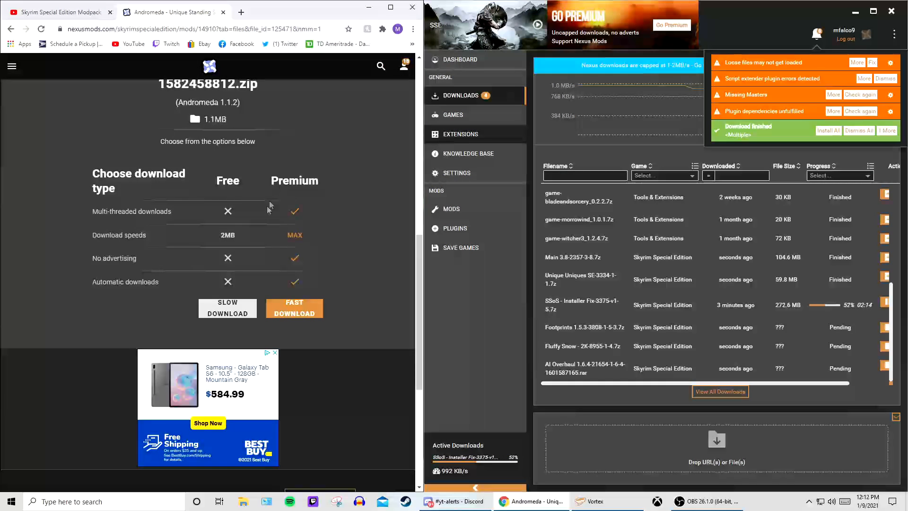
{"action": "left_click", "coordinate": [227, 307]}
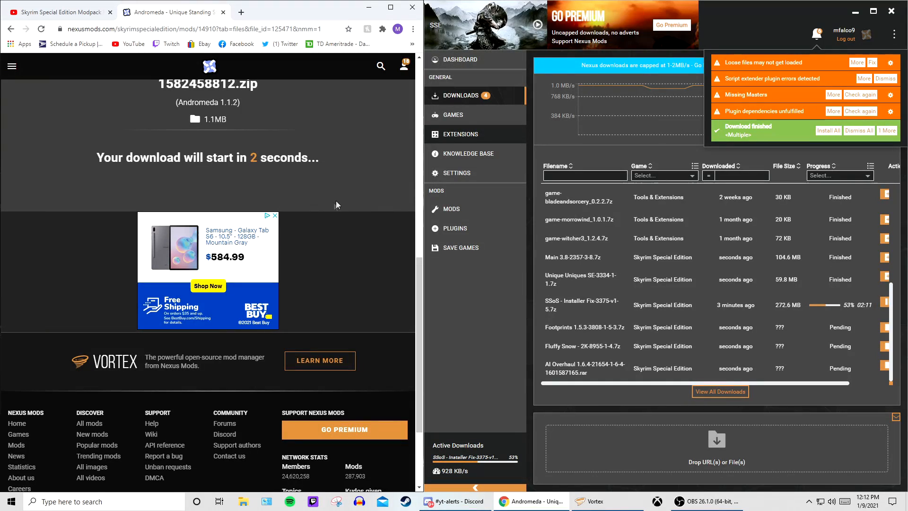
{"action": "left_click", "coordinate": [308, 108]}
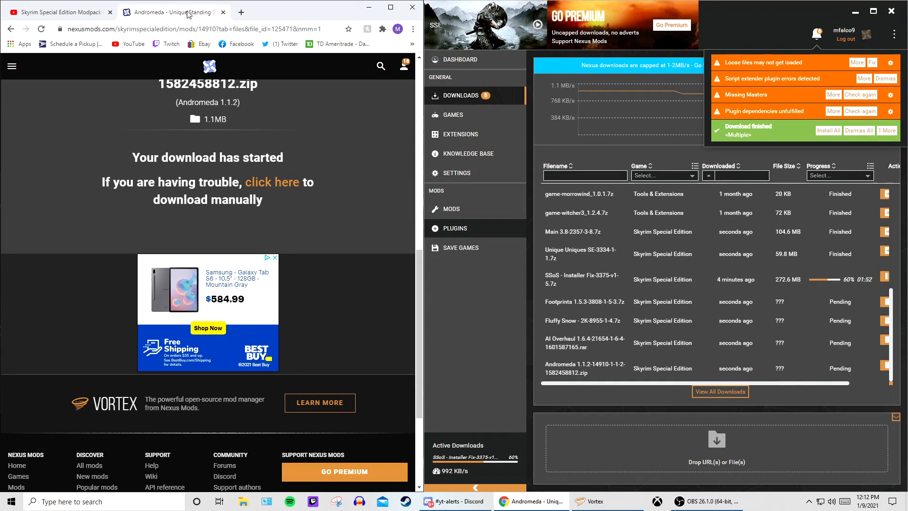
{"action": "middle_click", "coordinate": [156, 17]}
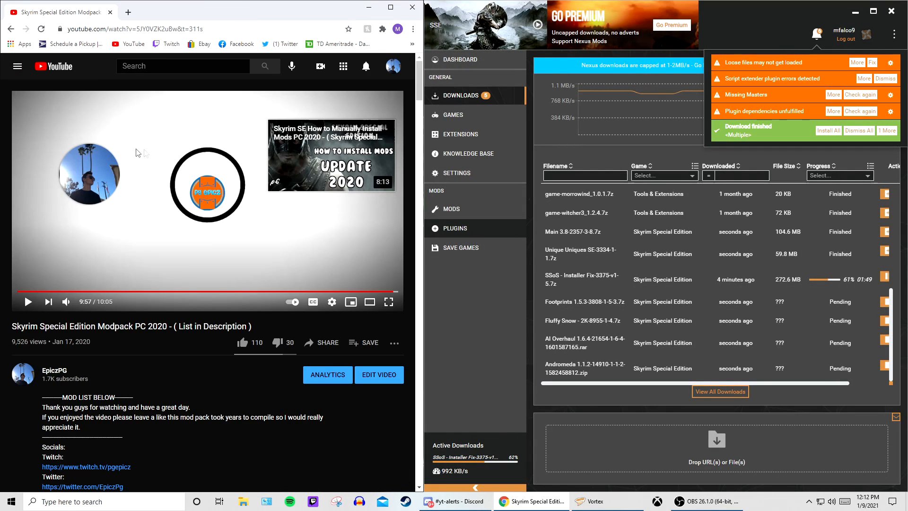
Step: Search the web for Immersive Weapons in a new tab and open its Skyrim Special Edition page on Nexus Mods
{"action": "left_click", "coordinate": [128, 13]}
{"action": "type", "text": "immserive weapons"}
{"action": "key", "text": "Return"}
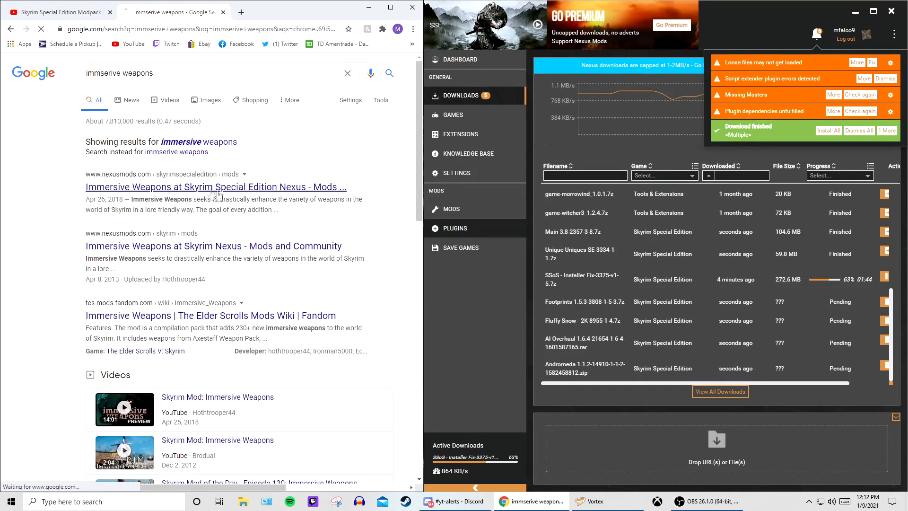
{"action": "left_click", "coordinate": [216, 188]}
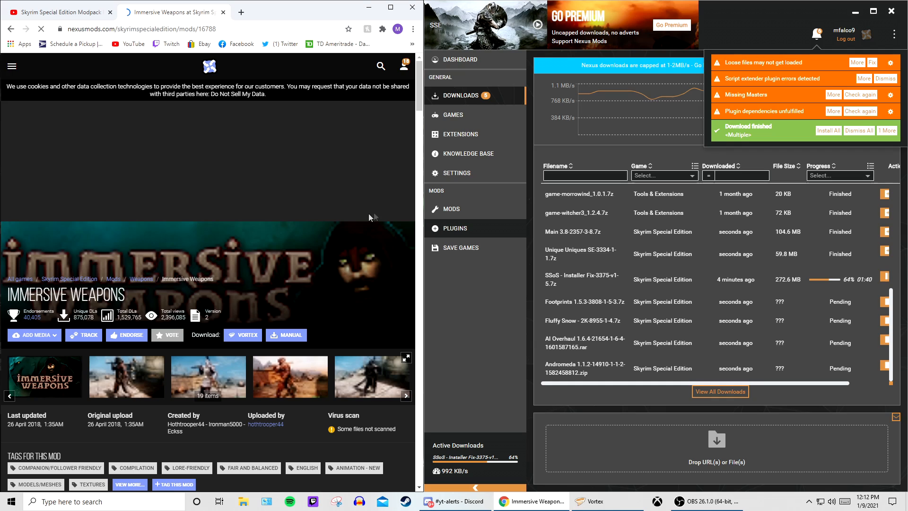
Step: Look over the Immersive Weapons mod page and its description, and download the mod with Vortex
{"action": "scroll", "coordinate": [203, 237], "scroll_direction": "down", "scroll_amount": 2}
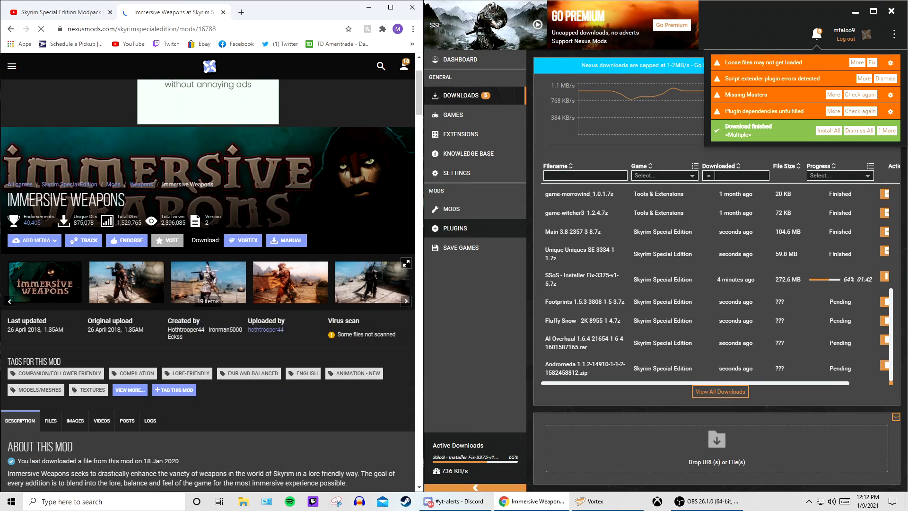
{"action": "scroll", "coordinate": [203, 237], "scroll_direction": "down", "scroll_amount": 2}
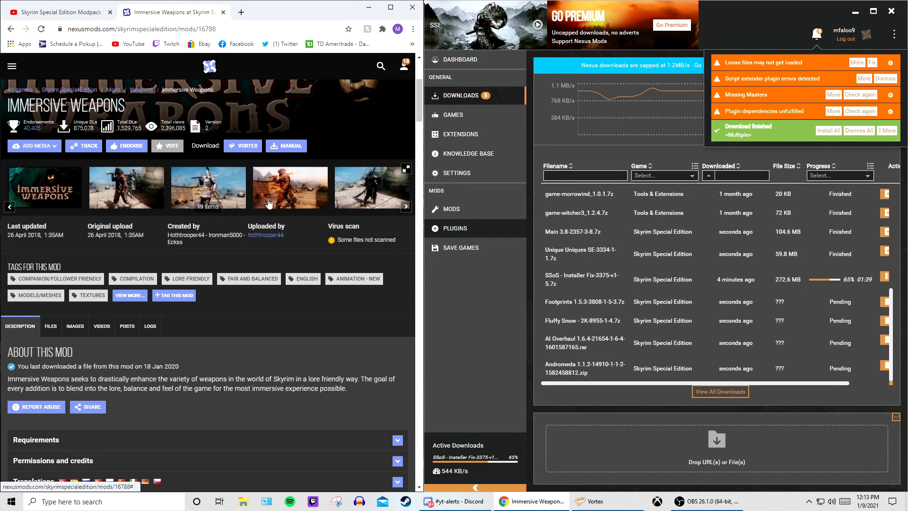
{"action": "scroll", "coordinate": [257, 215], "scroll_direction": "down", "scroll_amount": 7}
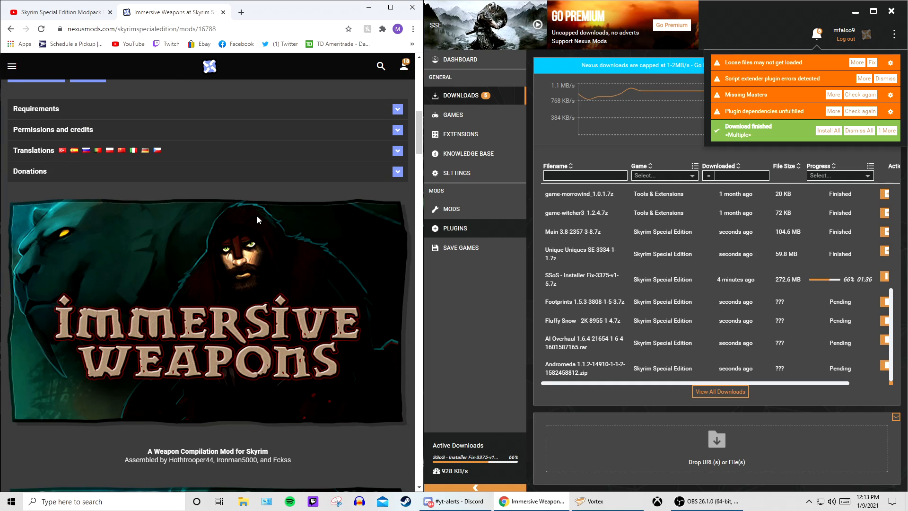
{"action": "scroll", "coordinate": [287, 250], "scroll_direction": "up", "scroll_amount": 2}
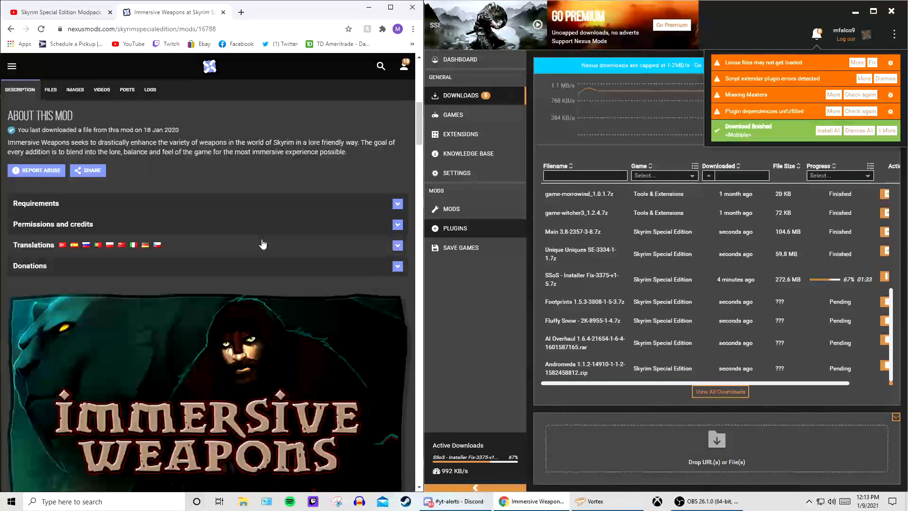
{"action": "left_click_drag", "start_coordinate": [114, 152], "coordinate": [182, 153]}
{"action": "left_click", "coordinate": [208, 159]}
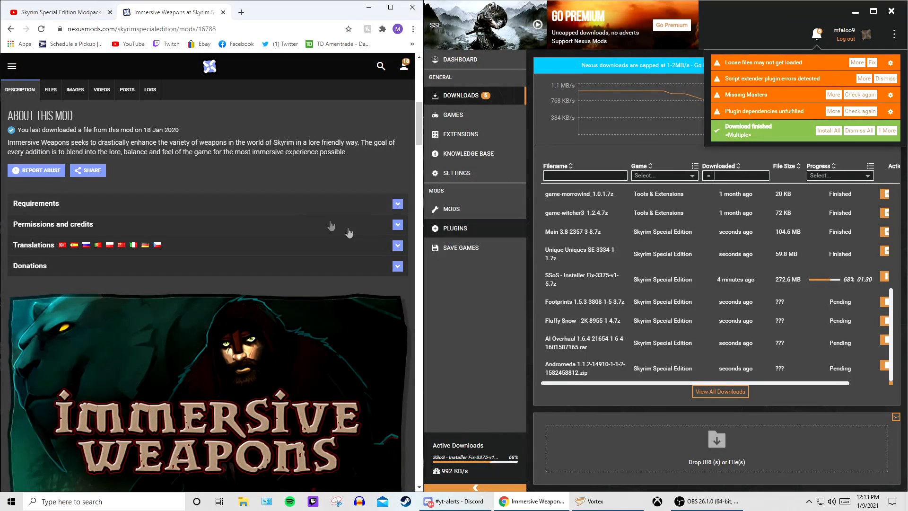
{"action": "scroll", "coordinate": [256, 339], "scroll_direction": "up", "scroll_amount": 7}
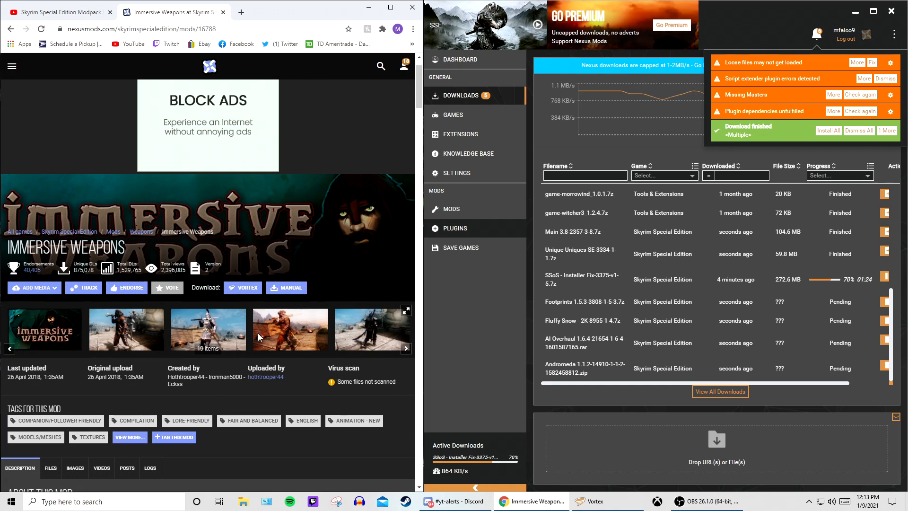
{"action": "left_click", "coordinate": [243, 288]}
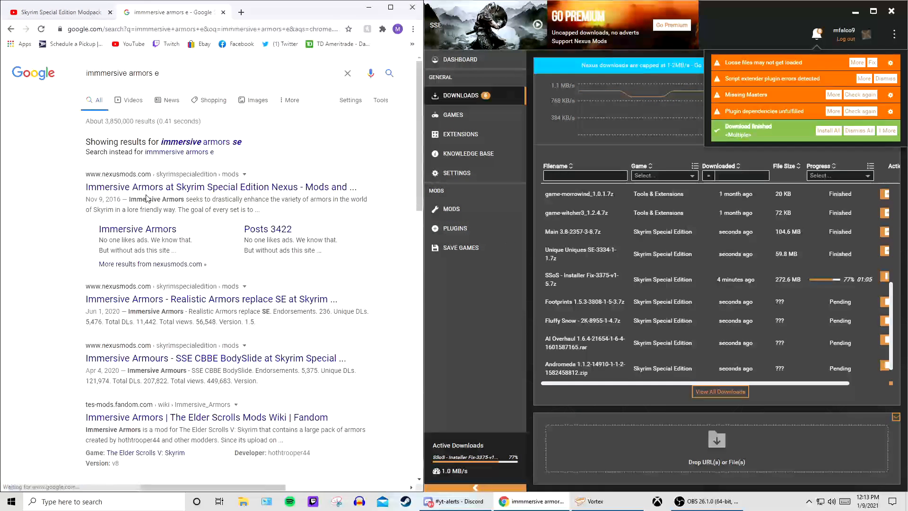
Step: Open the Immersive Armors page for Skyrim Special Edition from the search results and start the slow Vortex download of Immersive Armors 8.1 SSE
{"action": "left_click", "coordinate": [174, 187]}
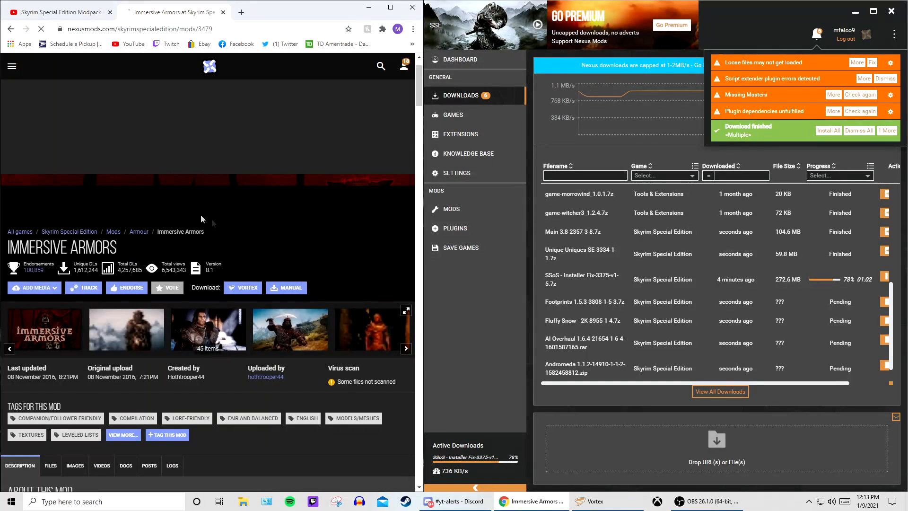
{"action": "left_click", "coordinate": [242, 287]}
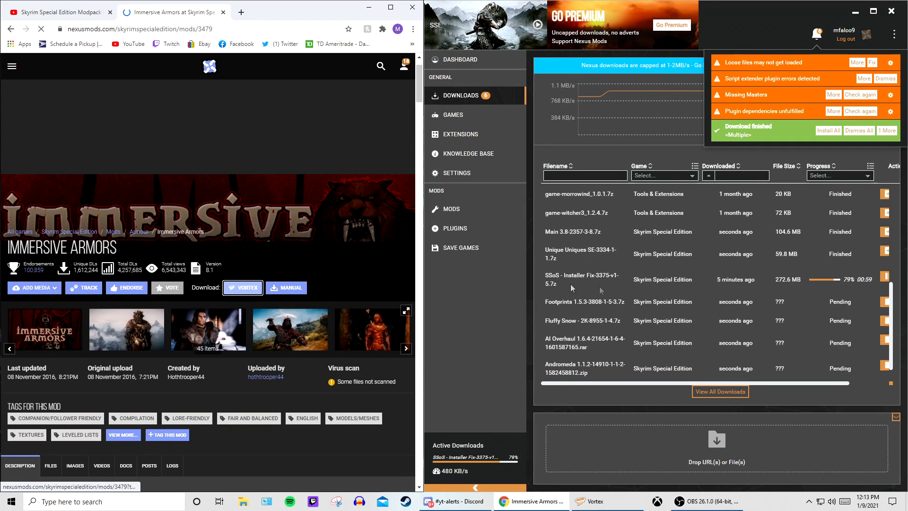
{"action": "scroll", "coordinate": [572, 288], "scroll_direction": "down", "scroll_amount": 1}
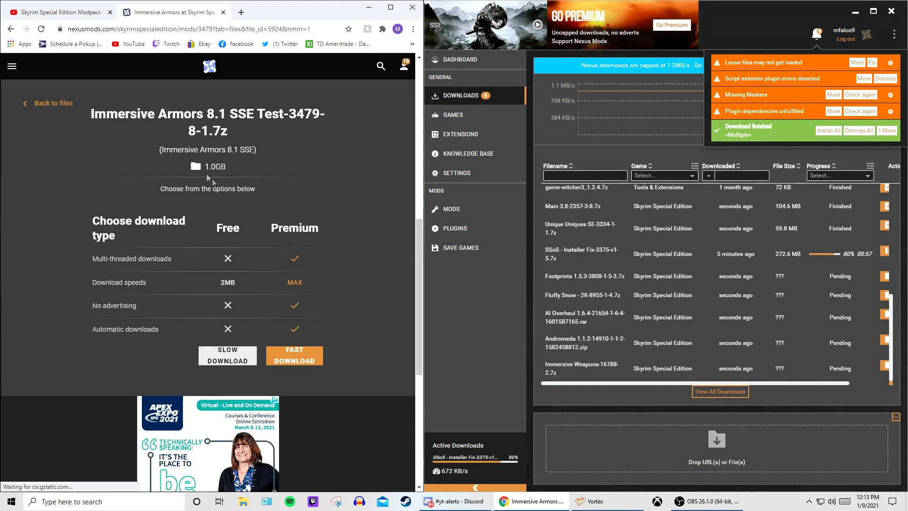
{"action": "left_click", "coordinate": [230, 357]}
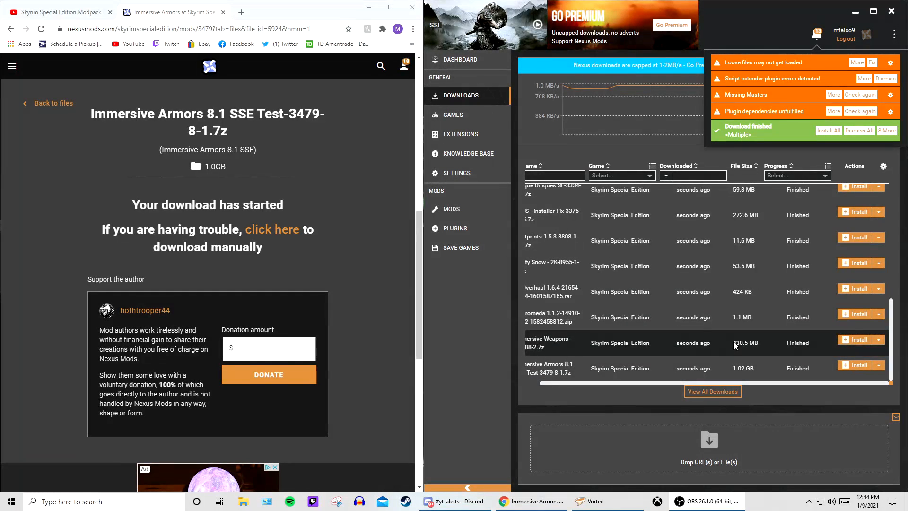
Step: Install all downloaded mods, completing the Enhanced Blood Textures setup with Reduced Wound Size, High Res / Default Color and no alternate textures
{"action": "left_click", "coordinate": [822, 136]}
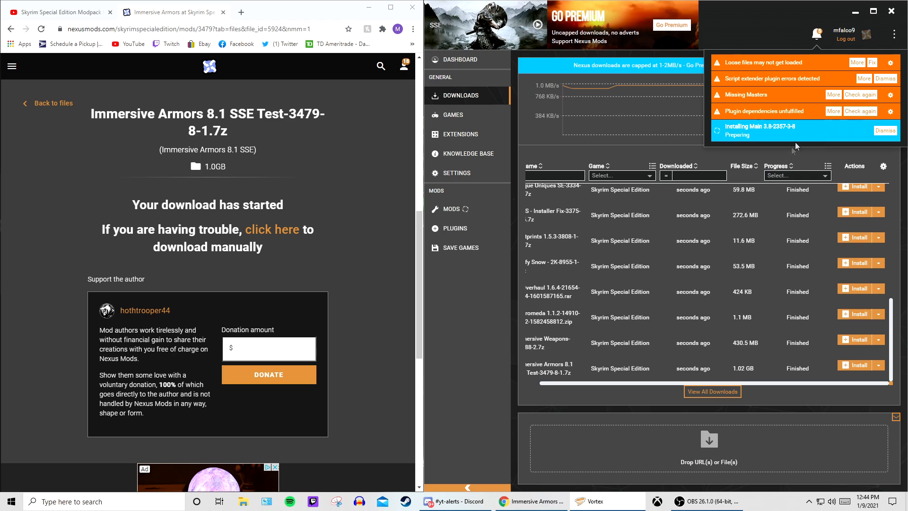
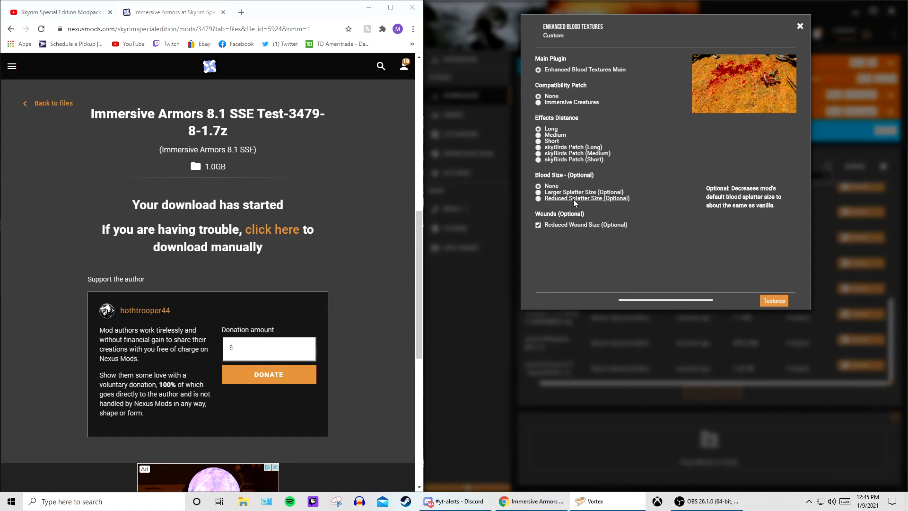
{"action": "left_click", "coordinate": [776, 300]}
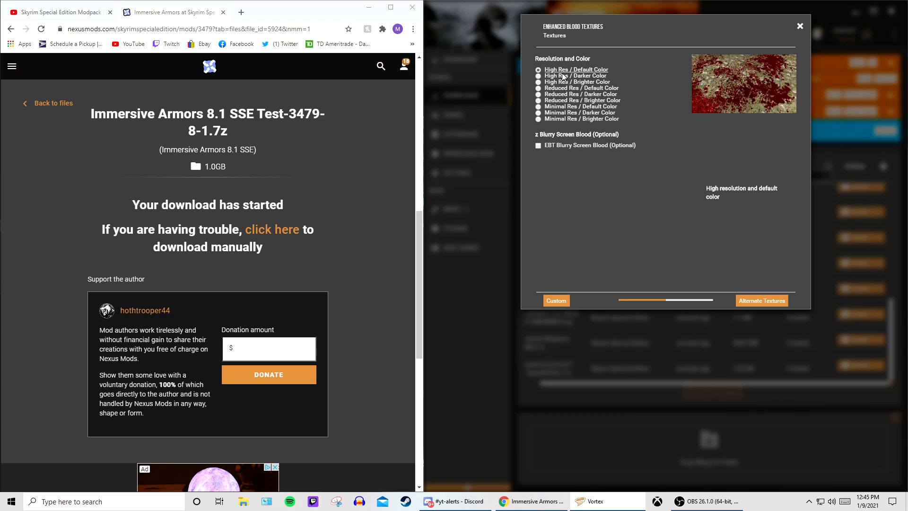
{"action": "left_click", "coordinate": [765, 300]}
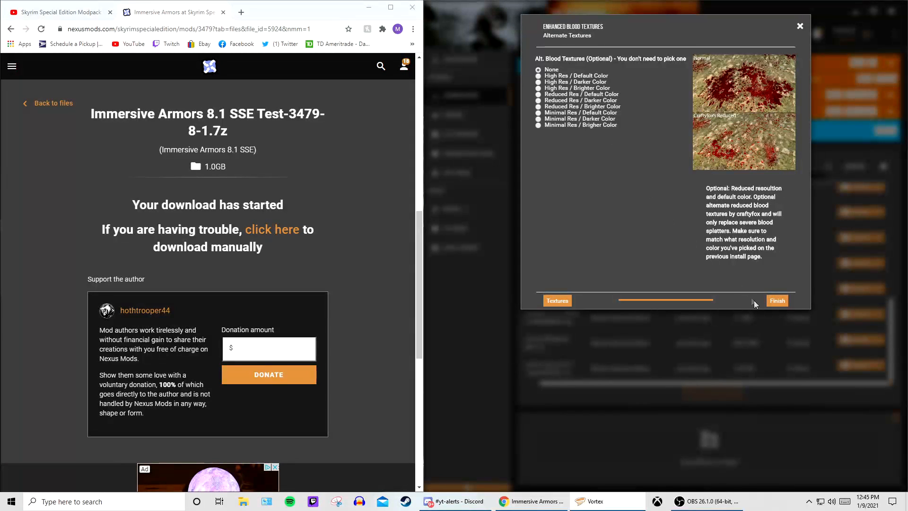
{"action": "left_click", "coordinate": [775, 300]}
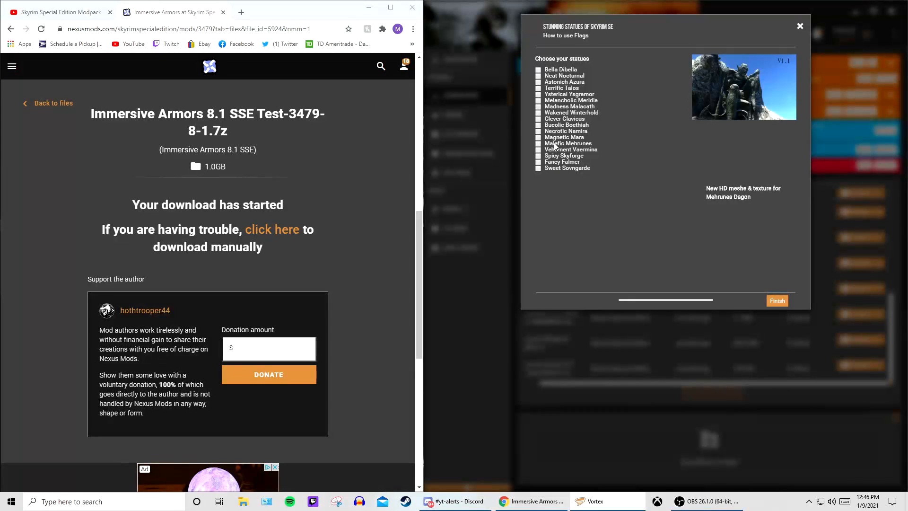
Step: Choose the statues in the Stunning Statues of Skyrim SE installer and go through its texture options to finish, leaving Skyforge Textures at None
{"action": "left_click", "coordinate": [559, 71]}
{"action": "left_click", "coordinate": [558, 76]}
{"action": "left_click", "coordinate": [759, 300]}
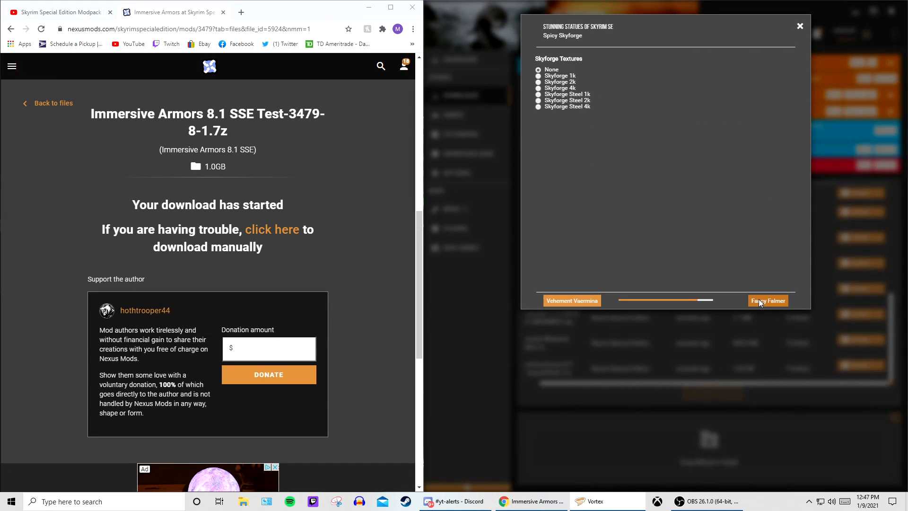
{"action": "left_click", "coordinate": [759, 300]}
{"action": "left_click", "coordinate": [762, 300]}
{"action": "left_click", "coordinate": [762, 301]}
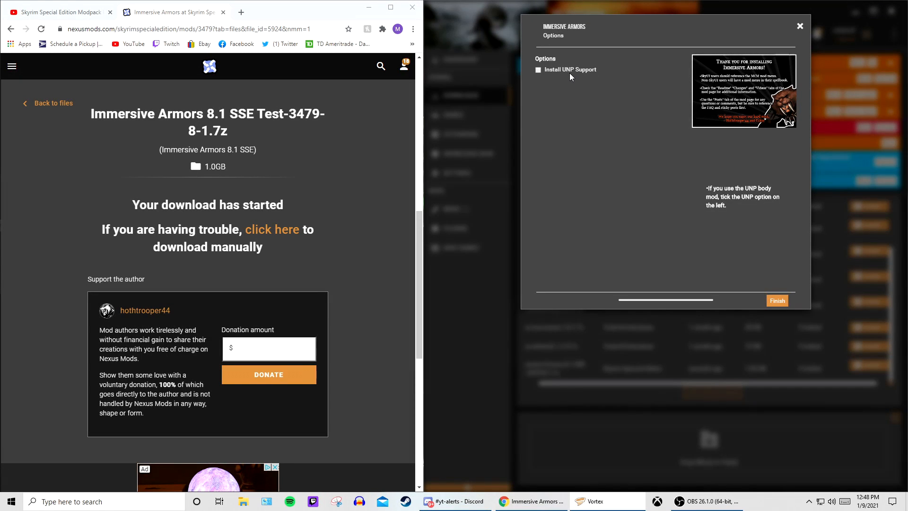
Step: Finish the Immersive Armors installation without UNP support and dismiss the redundant mods notification
{"action": "left_click", "coordinate": [777, 300]}
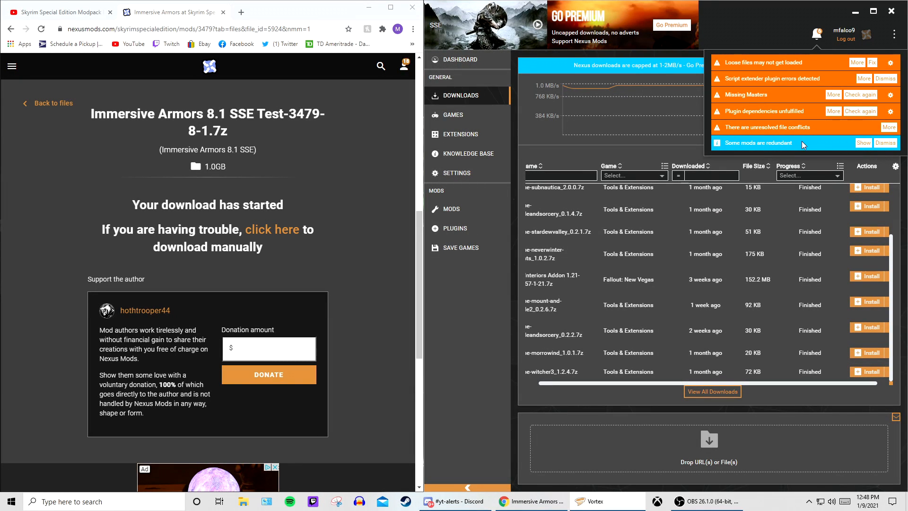
{"action": "left_click", "coordinate": [884, 143]}
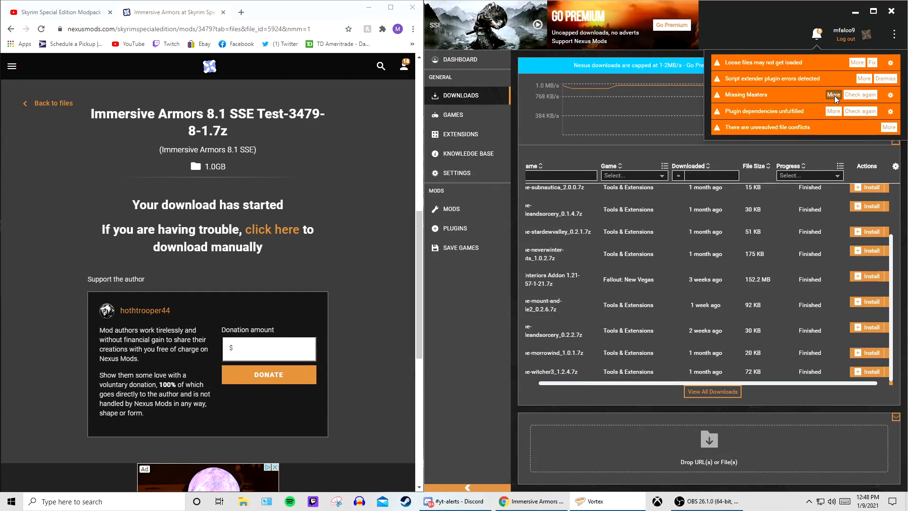
Step: View the details of the unfulfilled plugin dependencies notification, check which plugins are incompatible, and close the report
{"action": "left_click", "coordinate": [832, 111]}
{"action": "key", "text": "Escape"}
{"action": "left_click", "coordinate": [753, 154]}
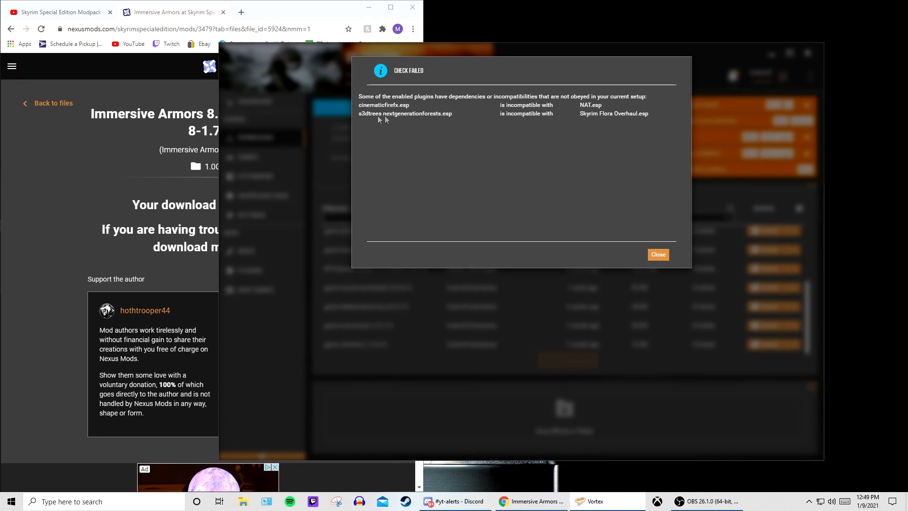
{"action": "left_click", "coordinate": [658, 255]}
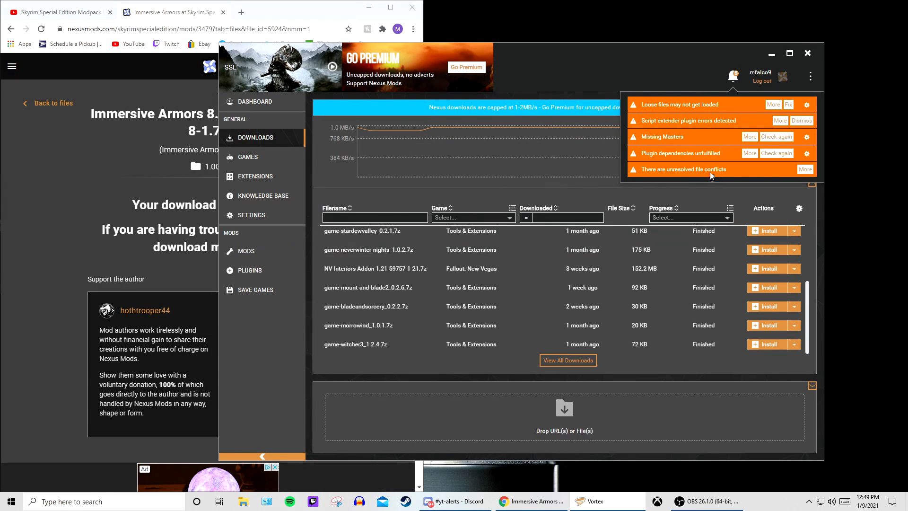
Step: Open the unresolved file conflicts and set Fluffy Snow - 2K to load after SSE Texture Pack 1.3 and Immersive Weapons after Unique Uniques SE
{"action": "left_click", "coordinate": [804, 169]}
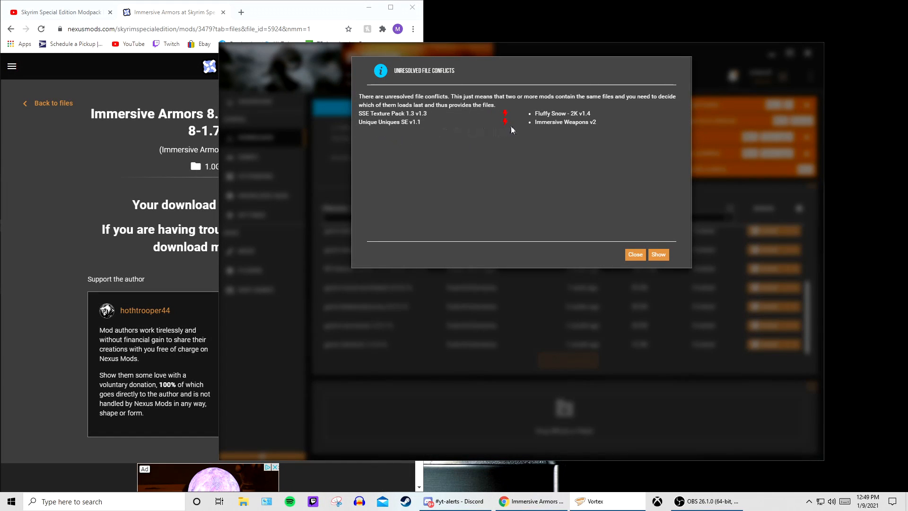
{"action": "left_click", "coordinate": [658, 255]}
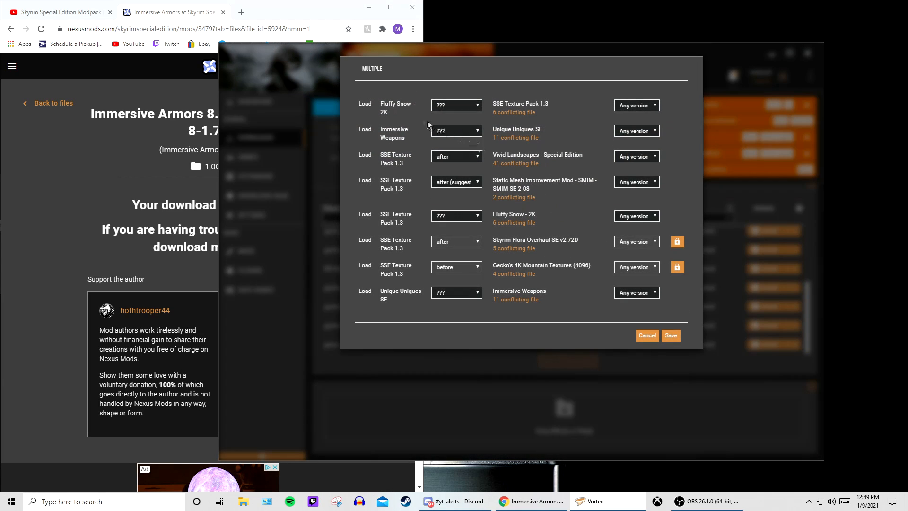
{"action": "left_click", "coordinate": [459, 106]}
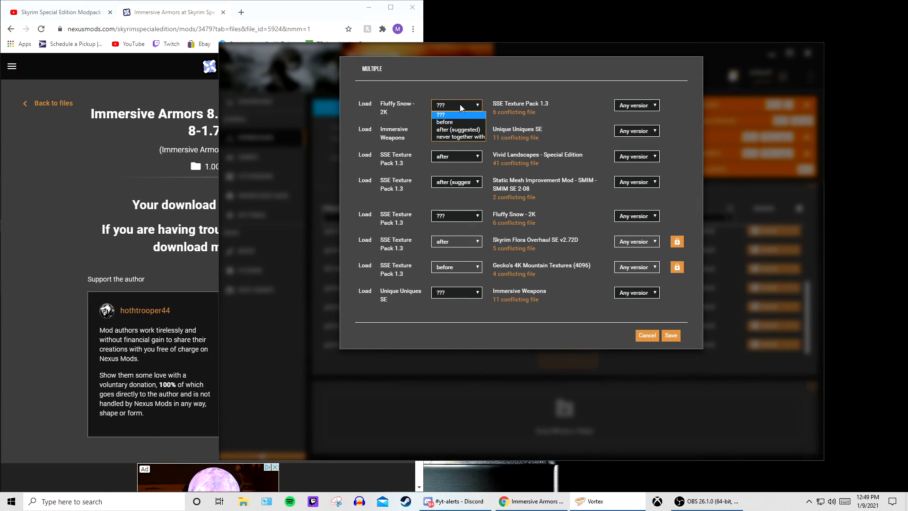
{"action": "left_click", "coordinate": [457, 130]}
{"action": "left_click", "coordinate": [453, 131]}
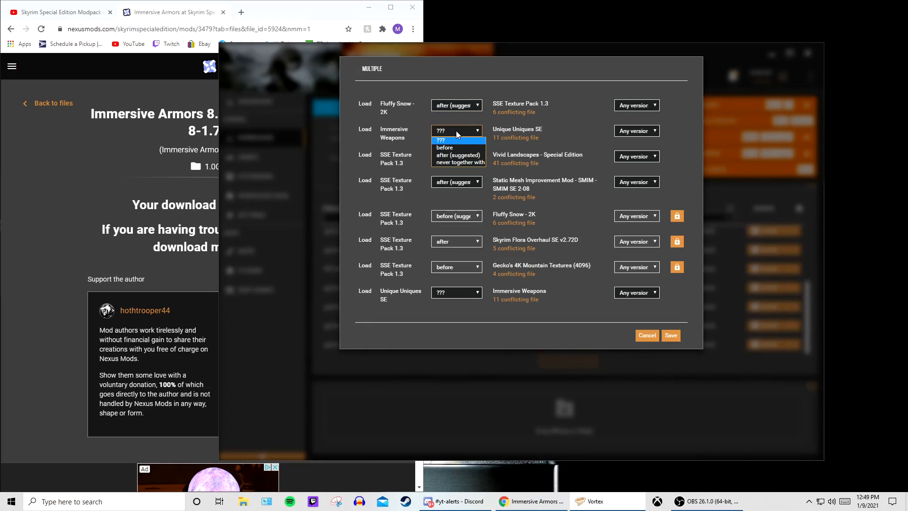
{"action": "left_click", "coordinate": [462, 156]}
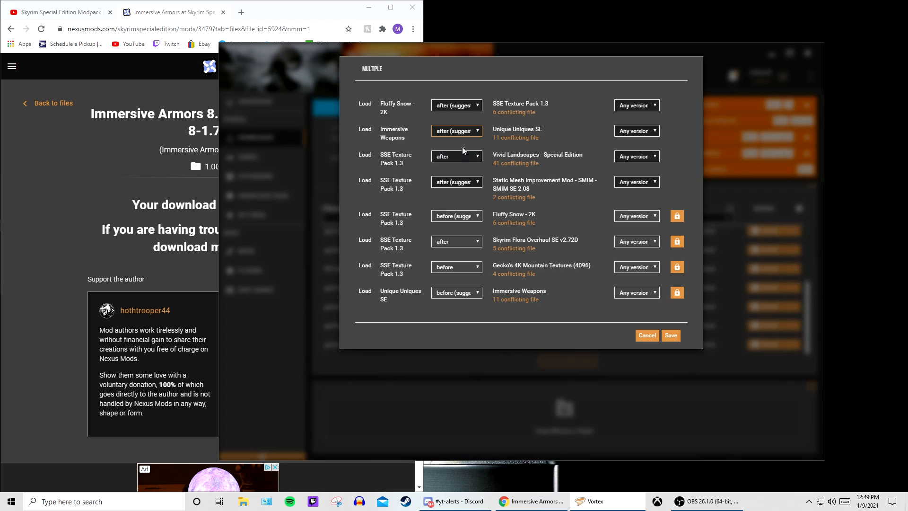
Step: Set SSE Texture Pack 1.3 to load before Vivid Landscapes - Special Edition, keep it after Static Mesh Improvement Mod, and save the conflict rules
{"action": "left_click", "coordinate": [458, 157]}
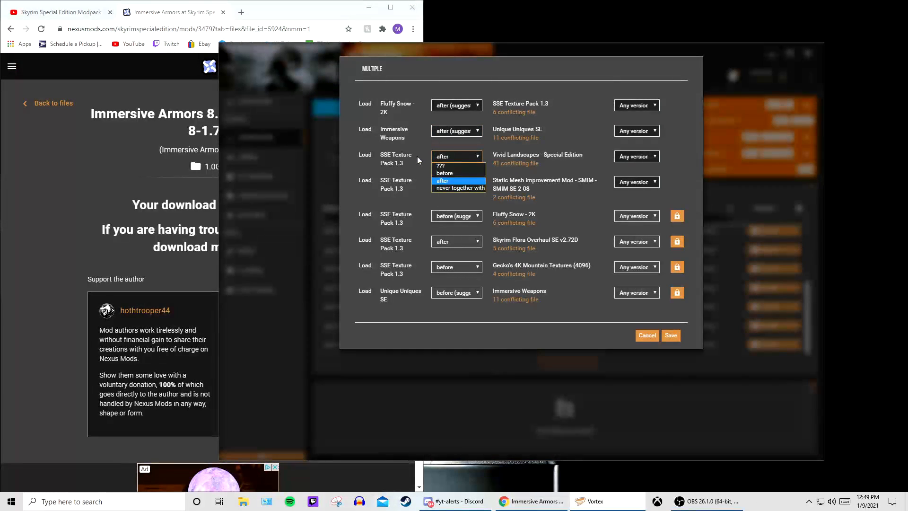
{"action": "left_click", "coordinate": [459, 174]}
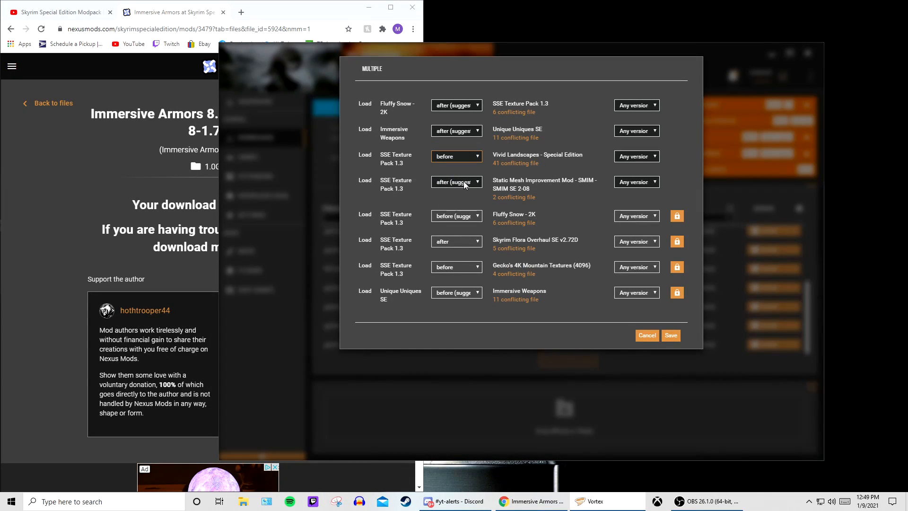
{"action": "left_click", "coordinate": [458, 182]}
{"action": "left_click", "coordinate": [458, 182]}
{"action": "left_click", "coordinate": [452, 182]}
{"action": "left_click", "coordinate": [456, 184]}
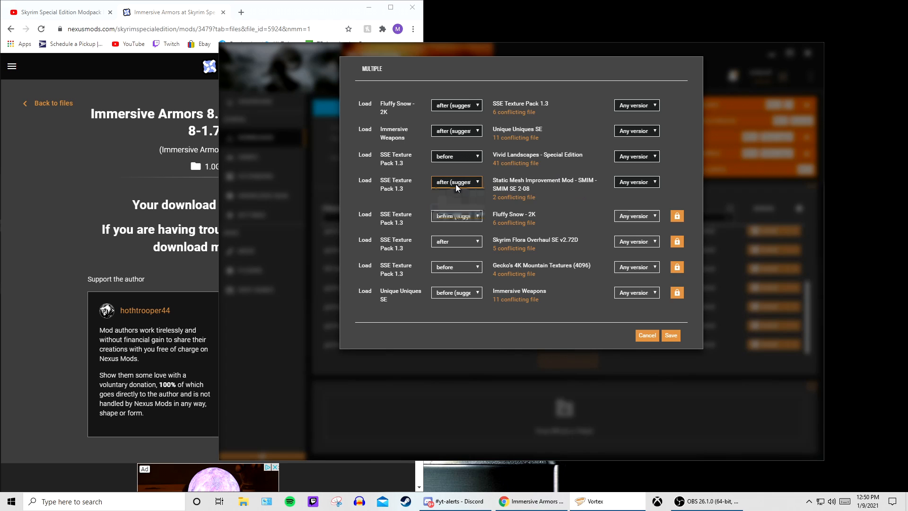
{"action": "left_click", "coordinate": [669, 336]}
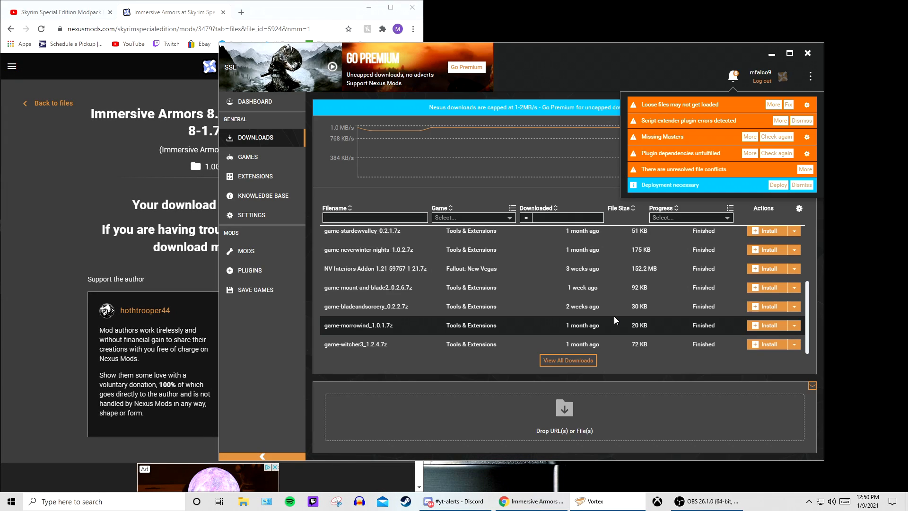
Step: Deploy the mods with the new conflict rules and dismiss the redundant mods notification
{"action": "left_click", "coordinate": [776, 184]}
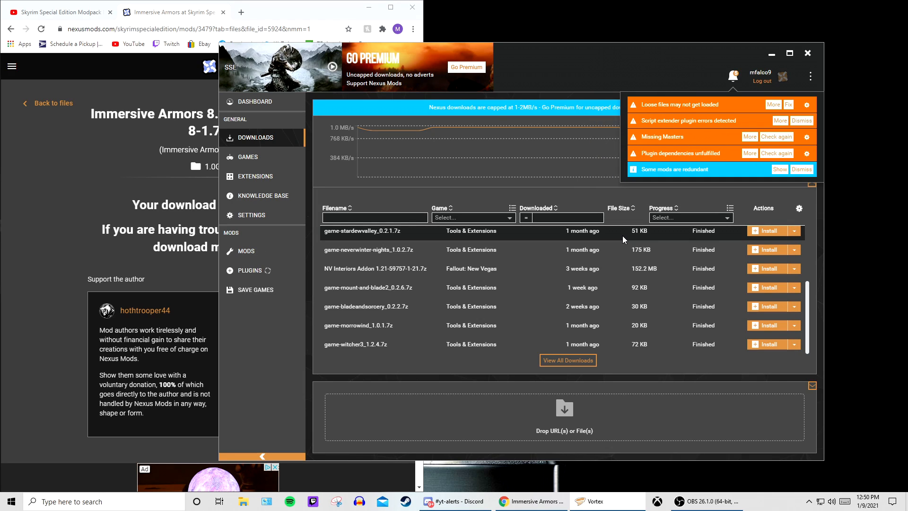
{"action": "left_click", "coordinate": [802, 169]}
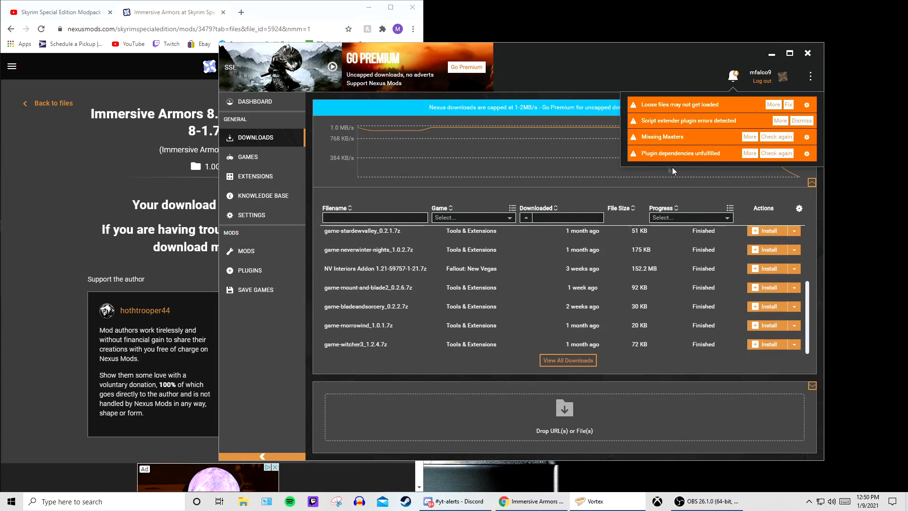
Step: Enable the Unique Uniques.esp and Immersive Weapons.esp plugins
{"action": "left_click", "coordinate": [249, 270]}
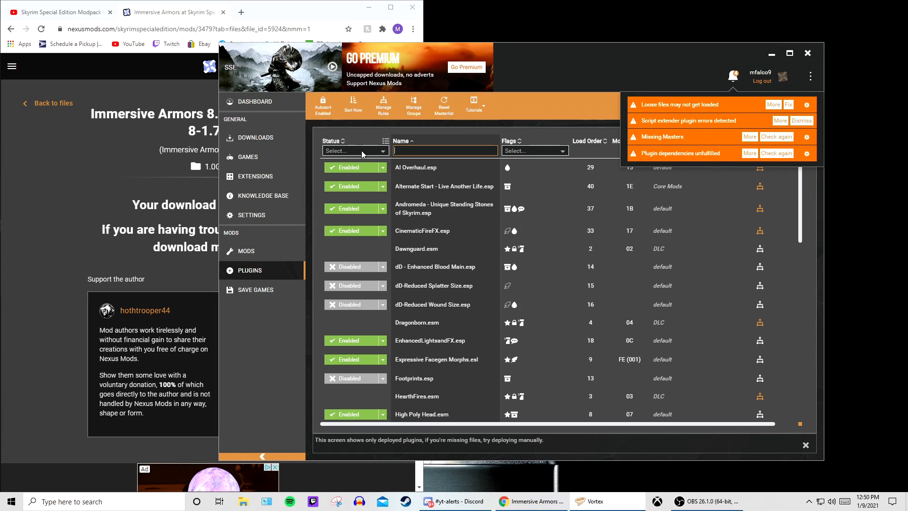
{"action": "scroll", "coordinate": [405, 314], "scroll_direction": "down", "scroll_amount": 15}
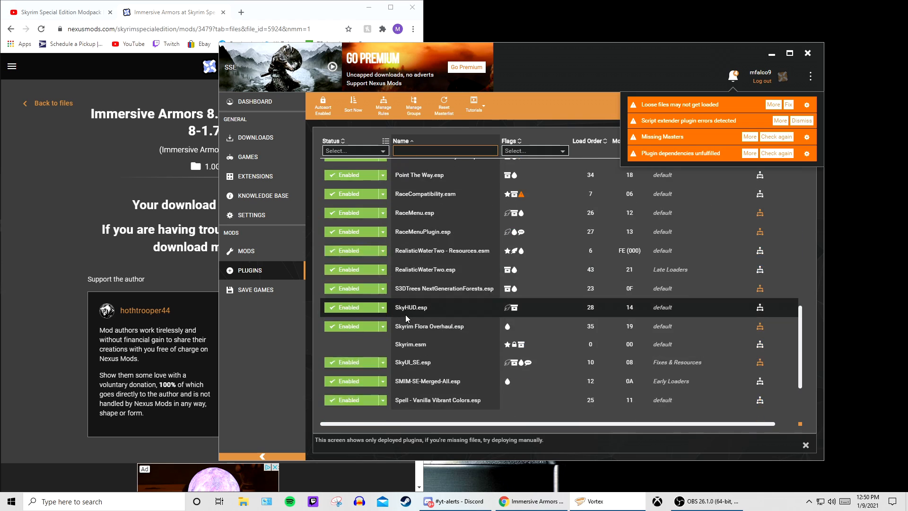
{"action": "left_click", "coordinate": [349, 300]}
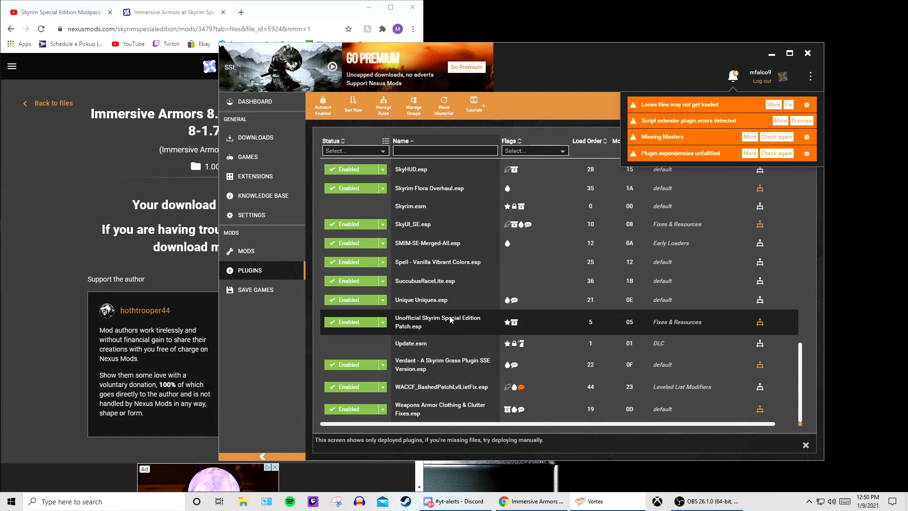
{"action": "scroll", "coordinate": [422, 299], "scroll_direction": "up", "scroll_amount": 1}
{"action": "scroll", "coordinate": [424, 302], "scroll_direction": "down", "scroll_amount": 1}
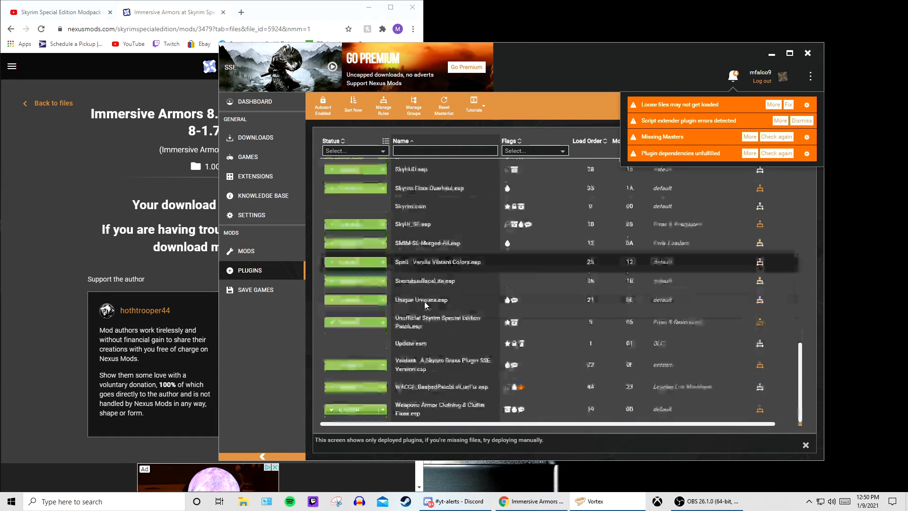
{"action": "scroll", "coordinate": [424, 301], "scroll_direction": "up", "scroll_amount": 12}
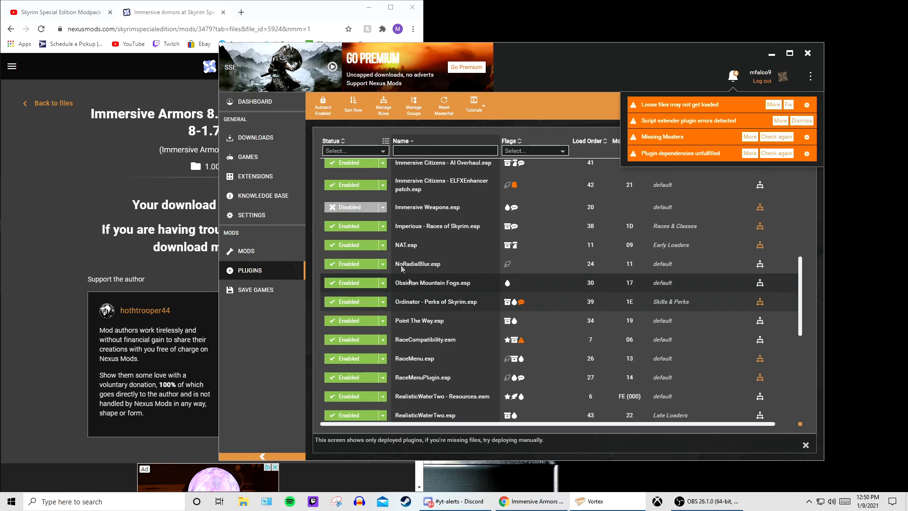
{"action": "left_click", "coordinate": [346, 207]}
{"action": "left_click", "coordinate": [346, 207]}
{"action": "scroll", "coordinate": [447, 283], "scroll_direction": "up", "scroll_amount": 2}
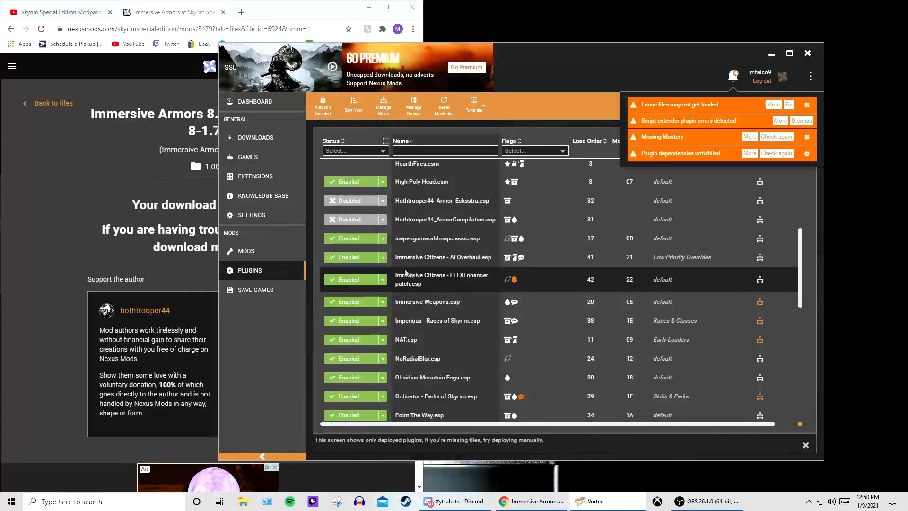
Step: Enable the Hothtrooper44_ArmorCompilation.esp, Hothtrooper44_Armor_Ecksstra.esp and Footprints.esp plugins
{"action": "left_click", "coordinate": [356, 221]}
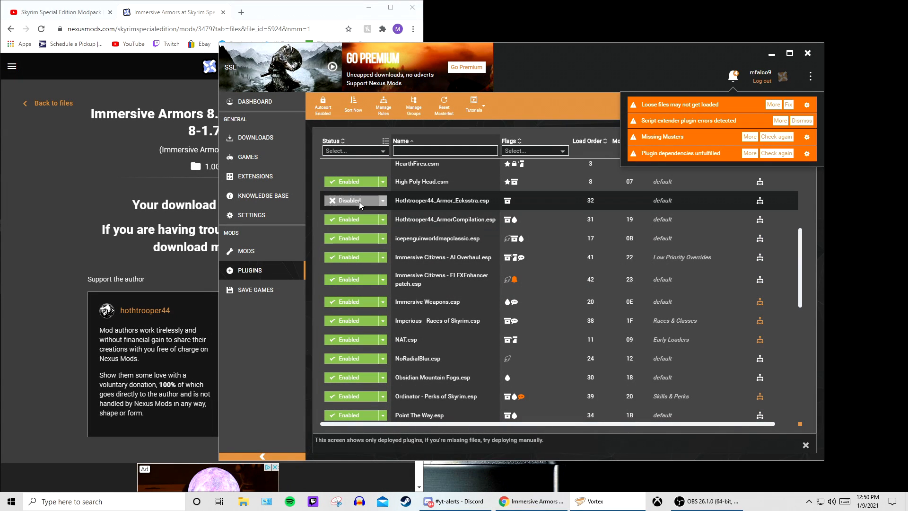
{"action": "left_click", "coordinate": [359, 202]}
{"action": "scroll", "coordinate": [388, 261], "scroll_direction": "up", "scroll_amount": 3}
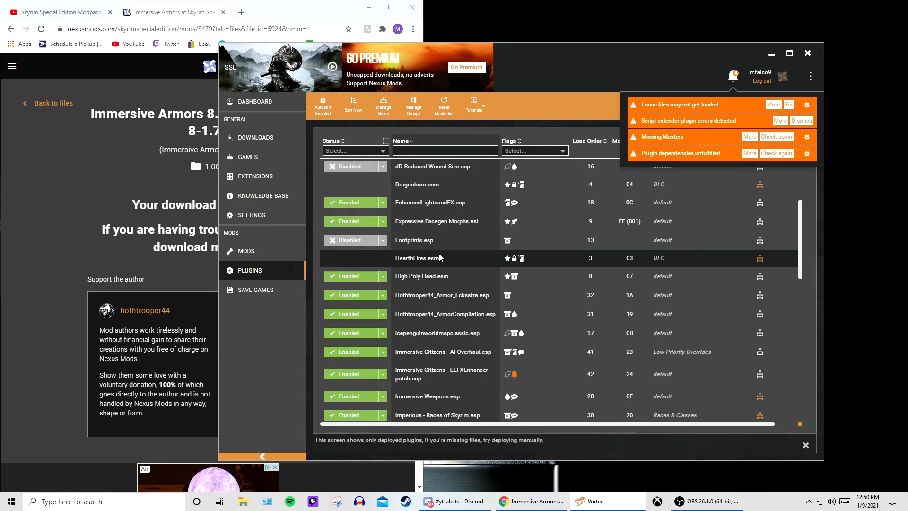
{"action": "left_click", "coordinate": [350, 240]}
{"action": "scroll", "coordinate": [360, 236], "scroll_direction": "up", "scroll_amount": 3}
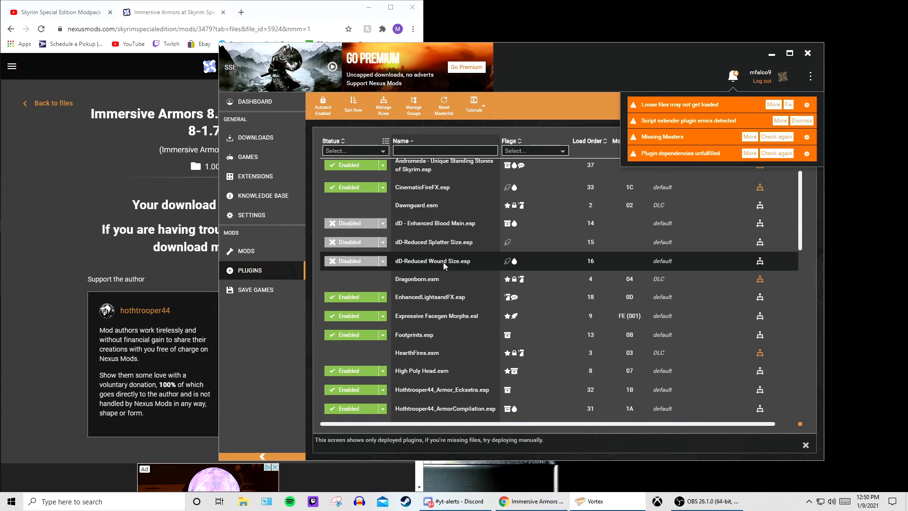
Step: Enable the dD - Enhanced Blood Main, dD-Reduced Splatter Size and dD-Reduced Wound Size plugins
{"action": "left_click", "coordinate": [359, 224]}
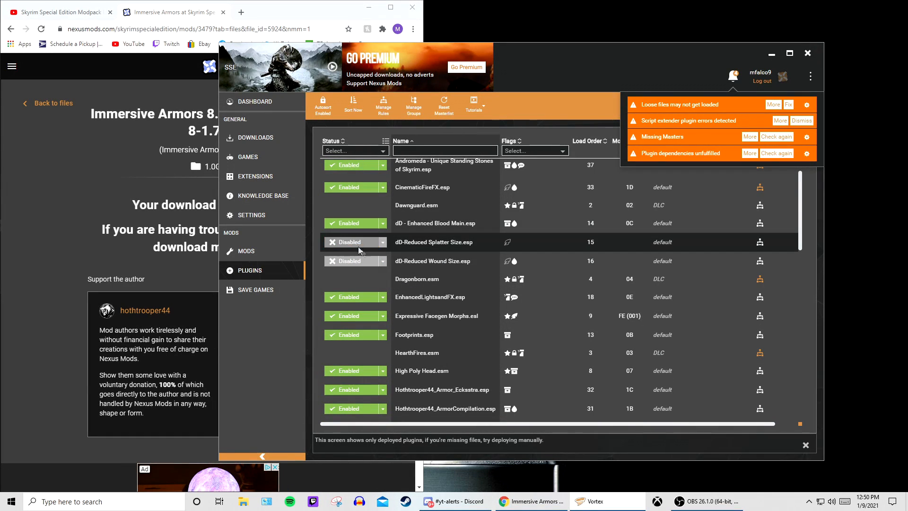
{"action": "left_click", "coordinate": [359, 243]}
{"action": "left_click", "coordinate": [355, 262]}
{"action": "scroll", "coordinate": [411, 237], "scroll_direction": "up", "scroll_amount": 1}
{"action": "scroll", "coordinate": [406, 265], "scroll_direction": "down", "scroll_amount": 10}
{"action": "scroll", "coordinate": [400, 291], "scroll_direction": "down", "scroll_amount": 3}
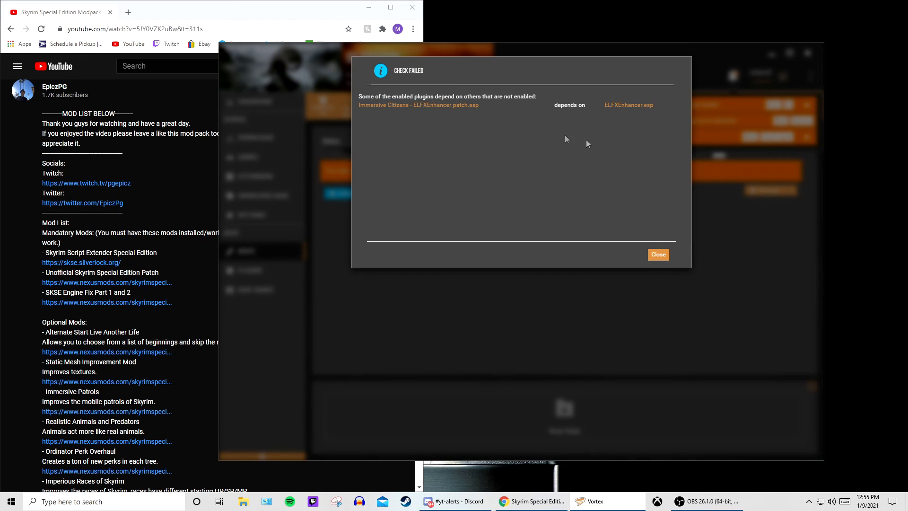
Step: Close the report on missing plugin dependencies and launch LOOT
{"action": "left_click", "coordinate": [657, 254]}
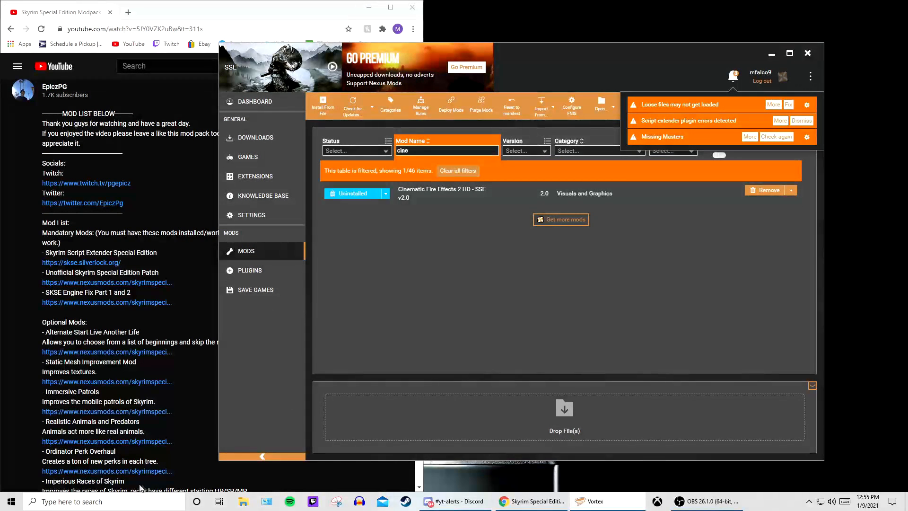
{"action": "key", "text": "super+Right"}
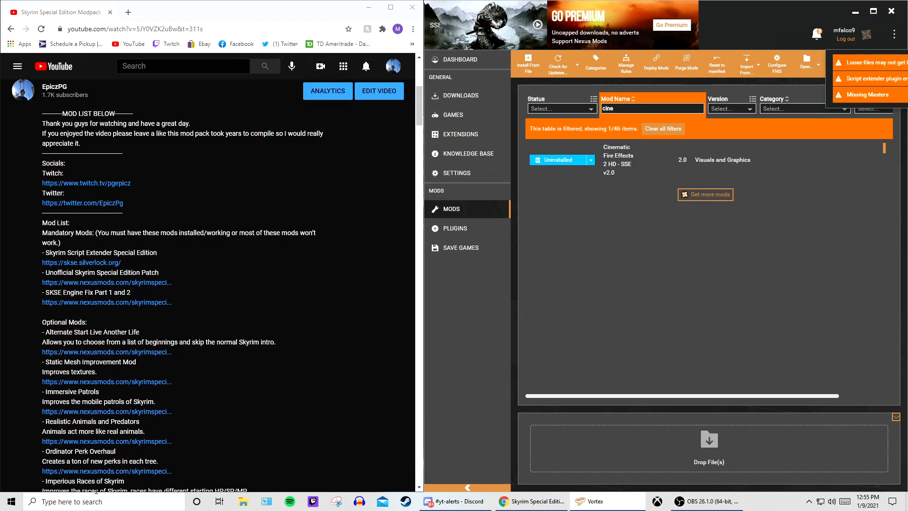
{"action": "left_click", "coordinate": [118, 502]}
{"action": "type", "text": "loot"}
{"action": "key", "text": "Return"}
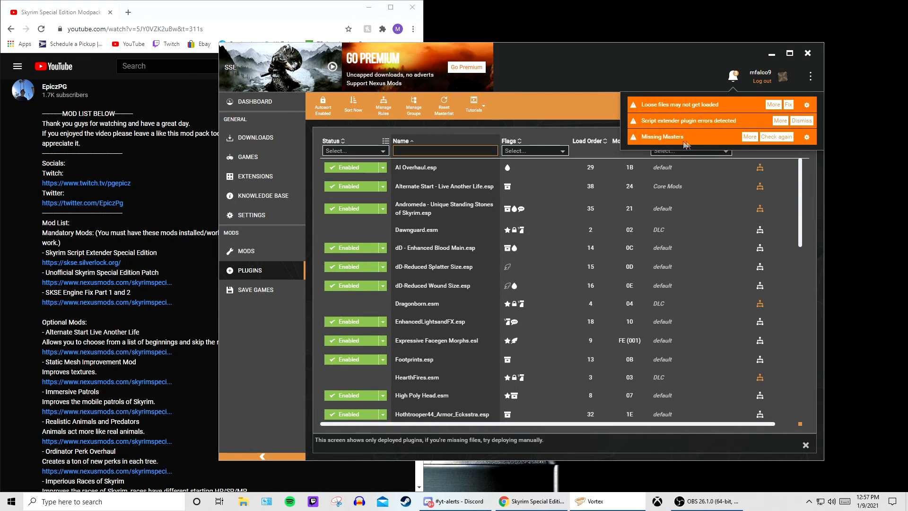
Step: Check which plugin the missing masters notification concerns, close the report, and filter the plugins by the name "el"
{"action": "left_click", "coordinate": [747, 137]}
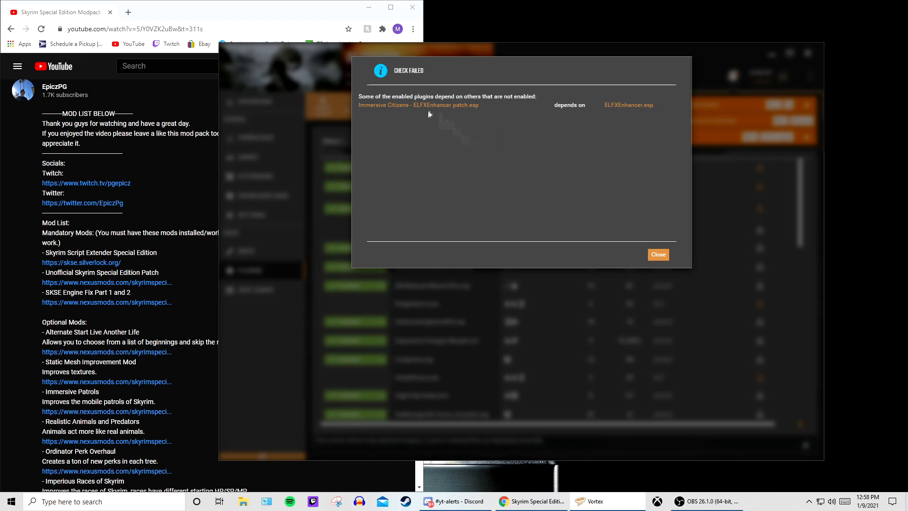
{"action": "left_click", "coordinate": [653, 256]}
{"action": "left_click", "coordinate": [430, 151]}
{"action": "type", "text": "el"}
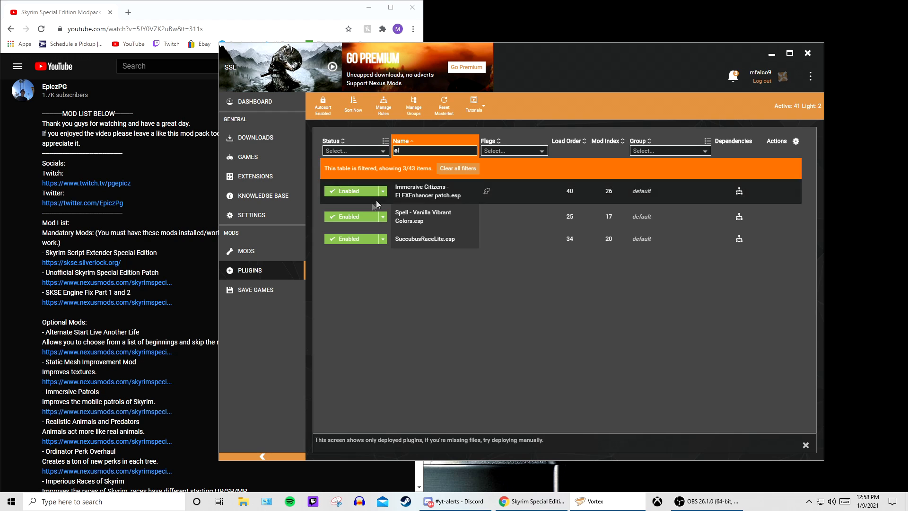
Step: Clear the name filter on the installed mods and look through the full list for the mod behind the missing master
{"action": "left_click", "coordinate": [284, 256]}
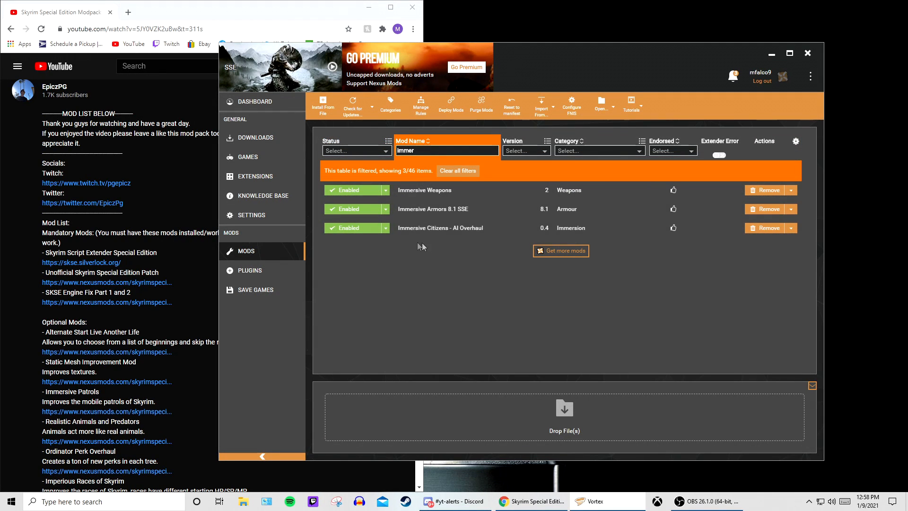
{"action": "key", "text": "BackSpace"}
{"action": "key", "text": "BackSpace"}
{"action": "key", "text": "BackSpace"}
{"action": "key", "text": "BackSpace"}
{"action": "key", "text": "BackSpace"}
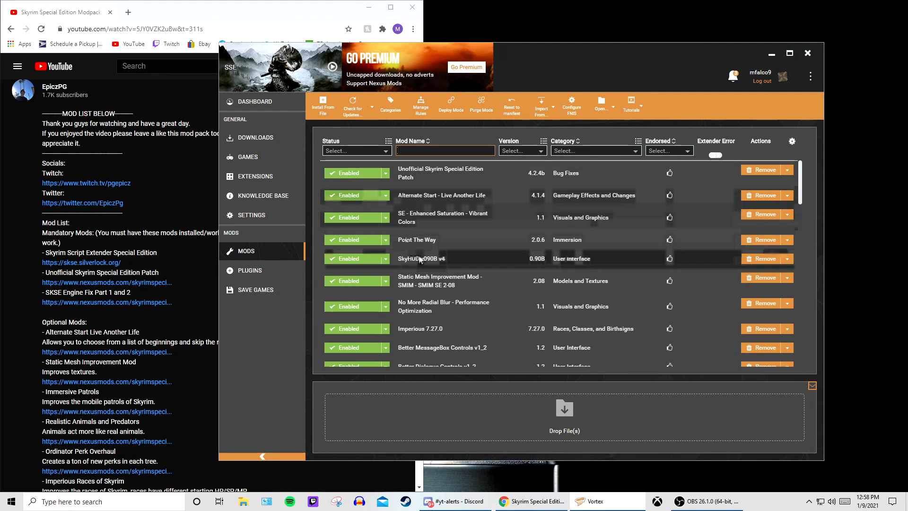
{"action": "scroll", "coordinate": [419, 256], "scroll_direction": "down", "scroll_amount": 5}
{"action": "scroll", "coordinate": [419, 256], "scroll_direction": "down", "scroll_amount": 5}
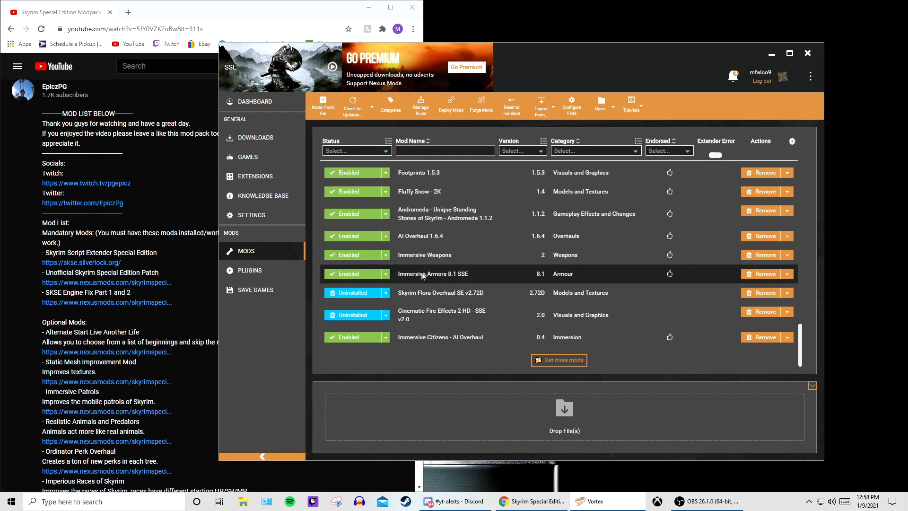
{"action": "scroll", "coordinate": [440, 316], "scroll_direction": "up", "scroll_amount": 5}
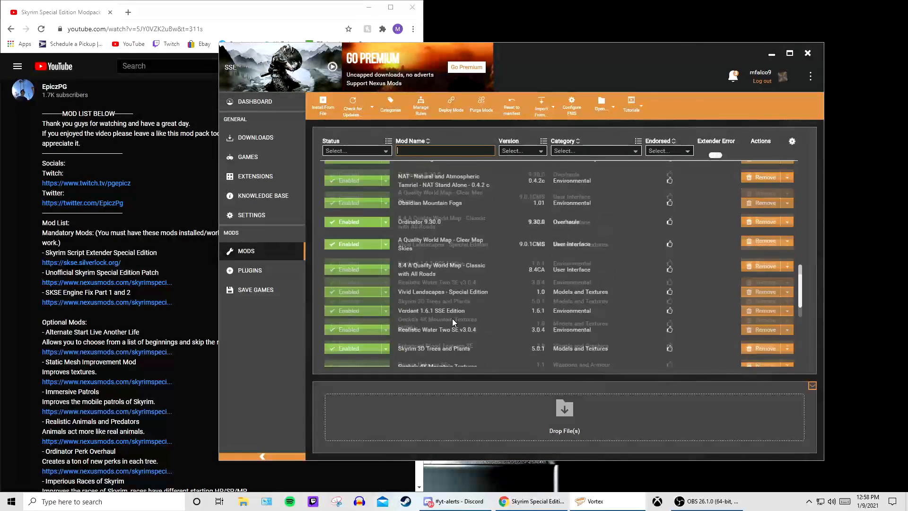
{"action": "scroll", "coordinate": [452, 318], "scroll_direction": "down", "scroll_amount": 6}
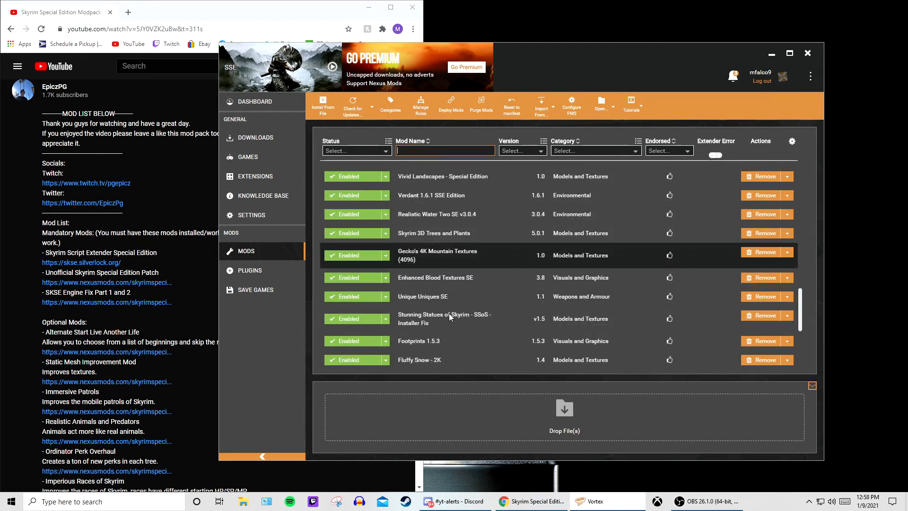
Step: Clear the name filter on the plugins and review the status of the whole plugin list
{"action": "left_click", "coordinate": [264, 271]}
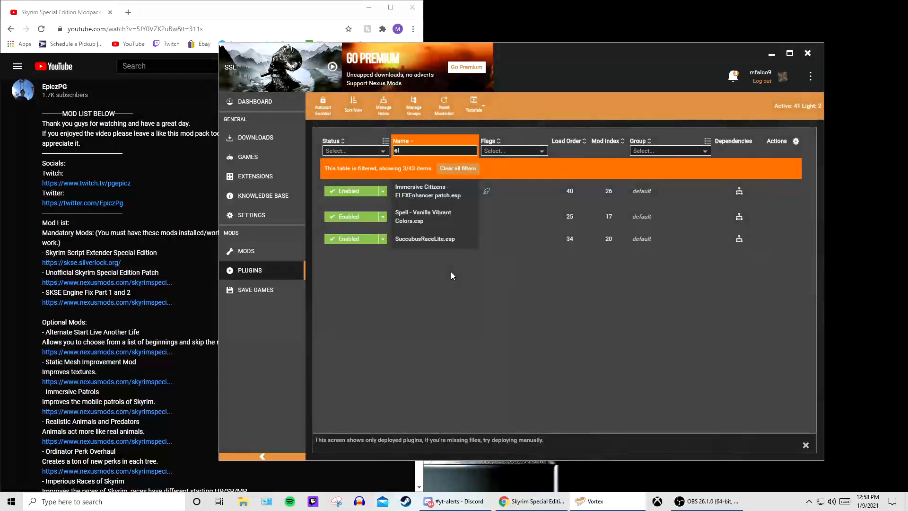
{"action": "key", "text": "BackSpace"}
{"action": "key", "text": "BackSpace"}
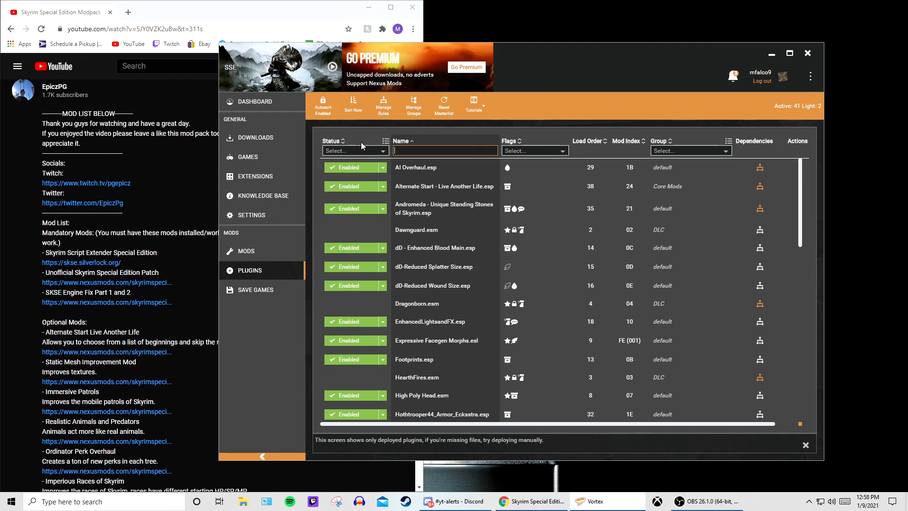
{"action": "scroll", "coordinate": [447, 274], "scroll_direction": "down", "scroll_amount": 12}
{"action": "scroll", "coordinate": [446, 273], "scroll_direction": "up", "scroll_amount": 12}
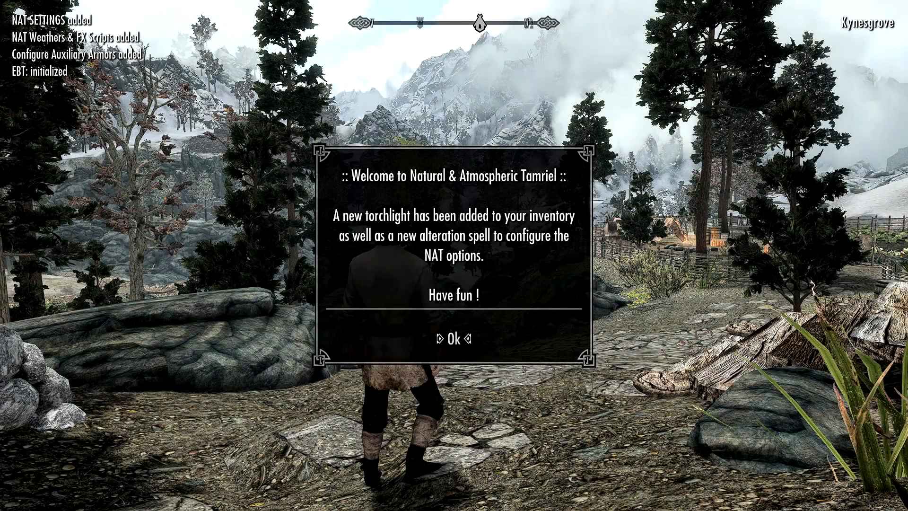
Step: Dismiss the Natural & Atmospheric Tamriel welcome message in Skyrim
{"action": "key", "text": "Return"}
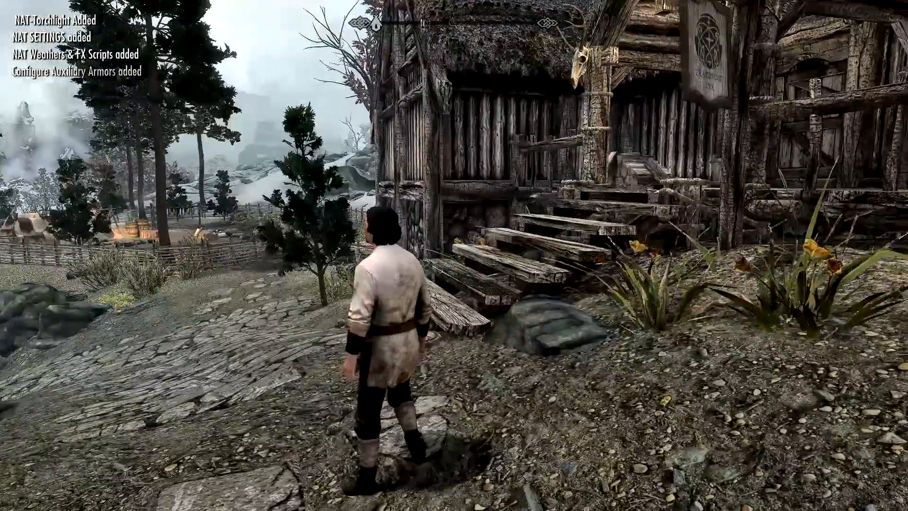
{"action": "key", "text": "w"}
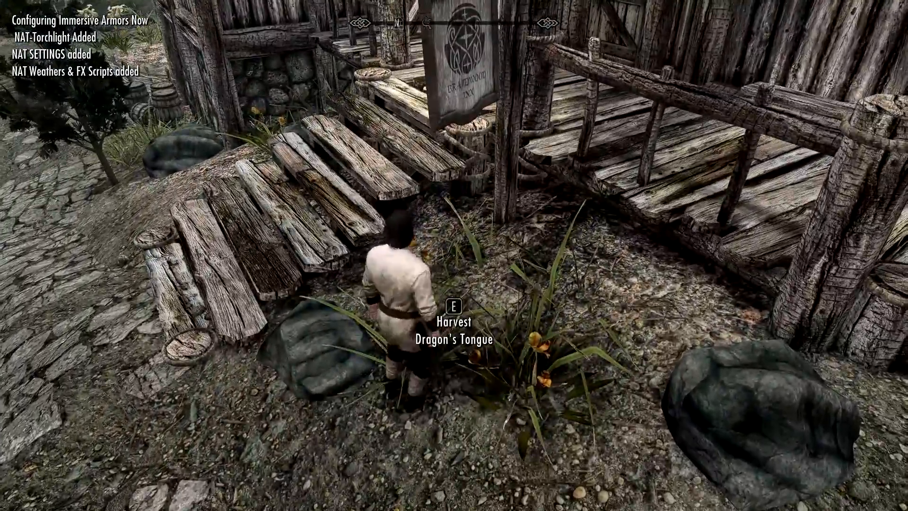
{"action": "scroll", "coordinate": [453, 255], "scroll_direction": "up", "scroll_amount": 3}
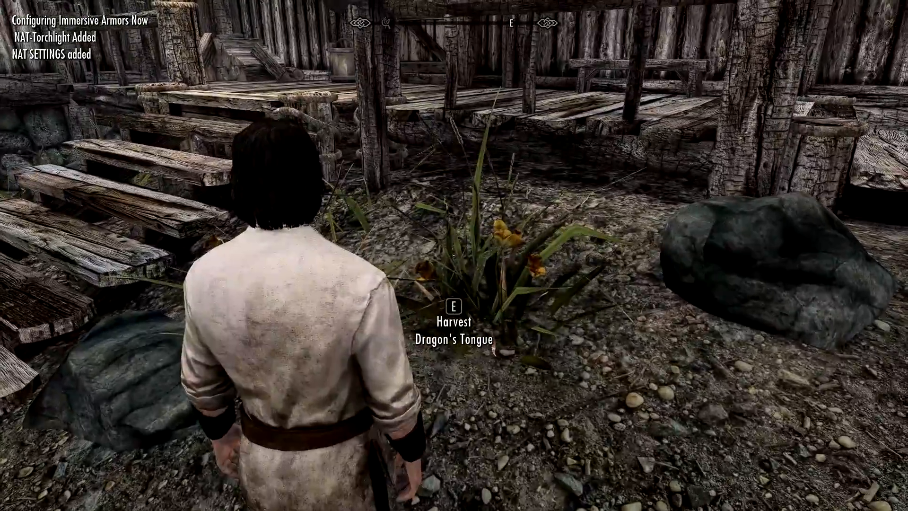
{"action": "scroll", "coordinate": [454, 255], "scroll_direction": "down", "scroll_amount": 4}
{"action": "key", "text": "w"}
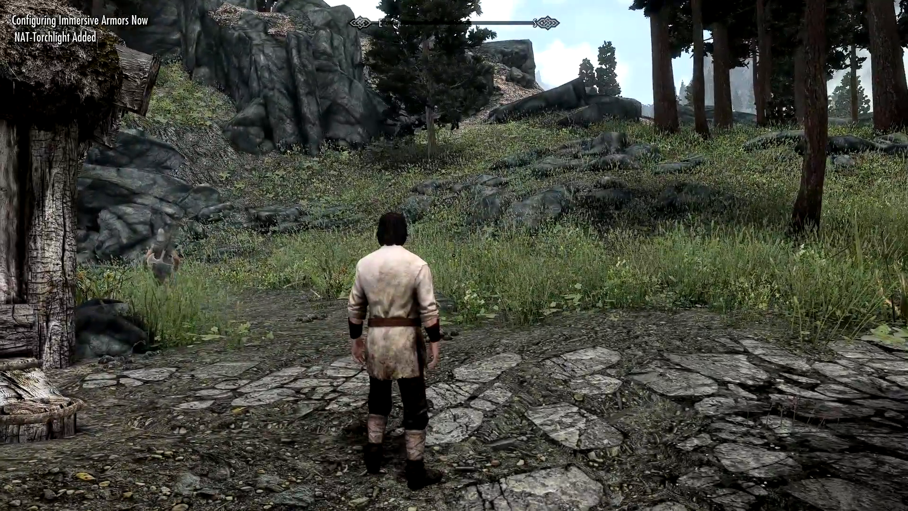
{"action": "key", "text": "w"}
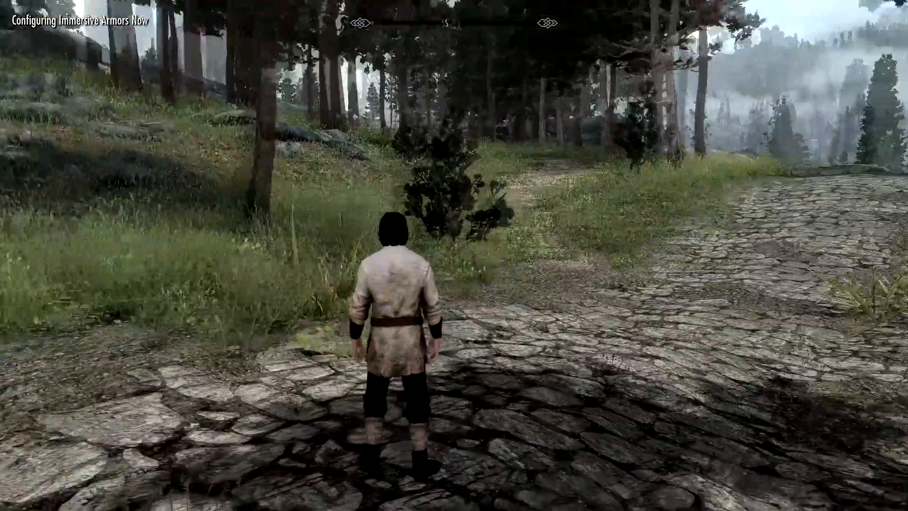
{"action": "key", "text": "w"}
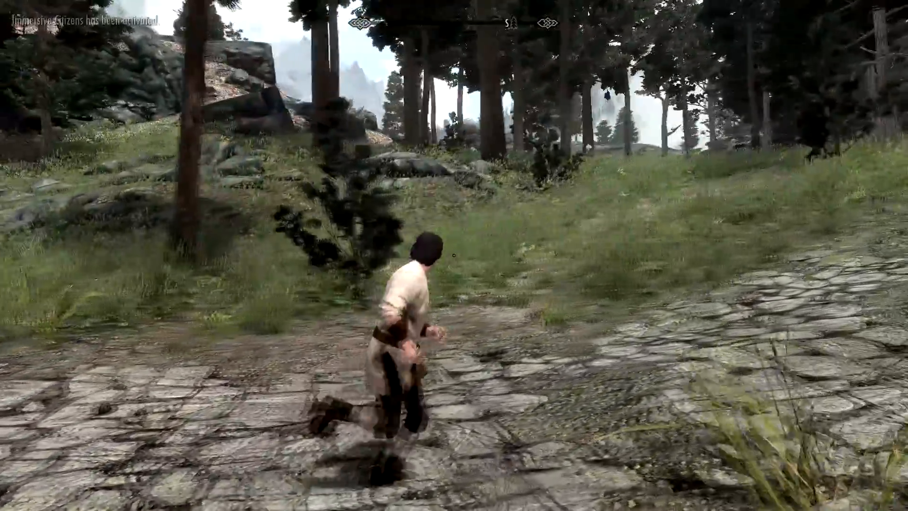
{"action": "key", "text": "d"}
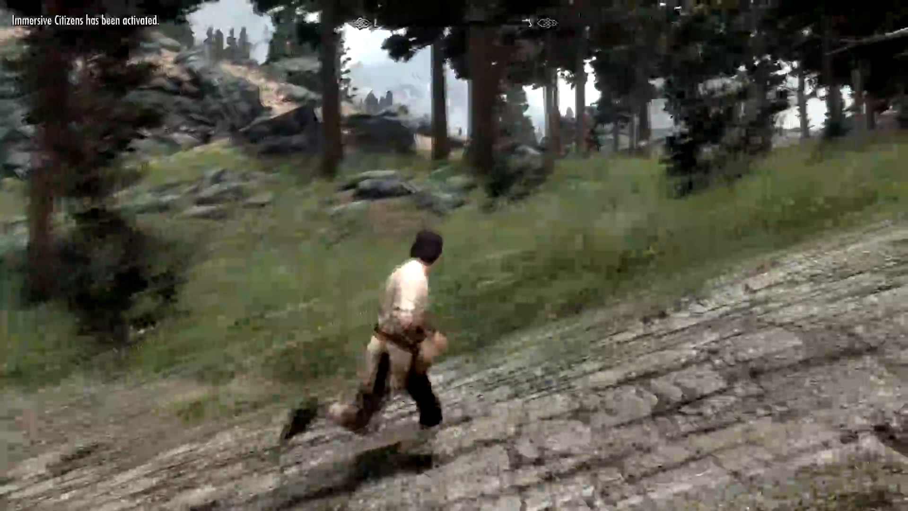